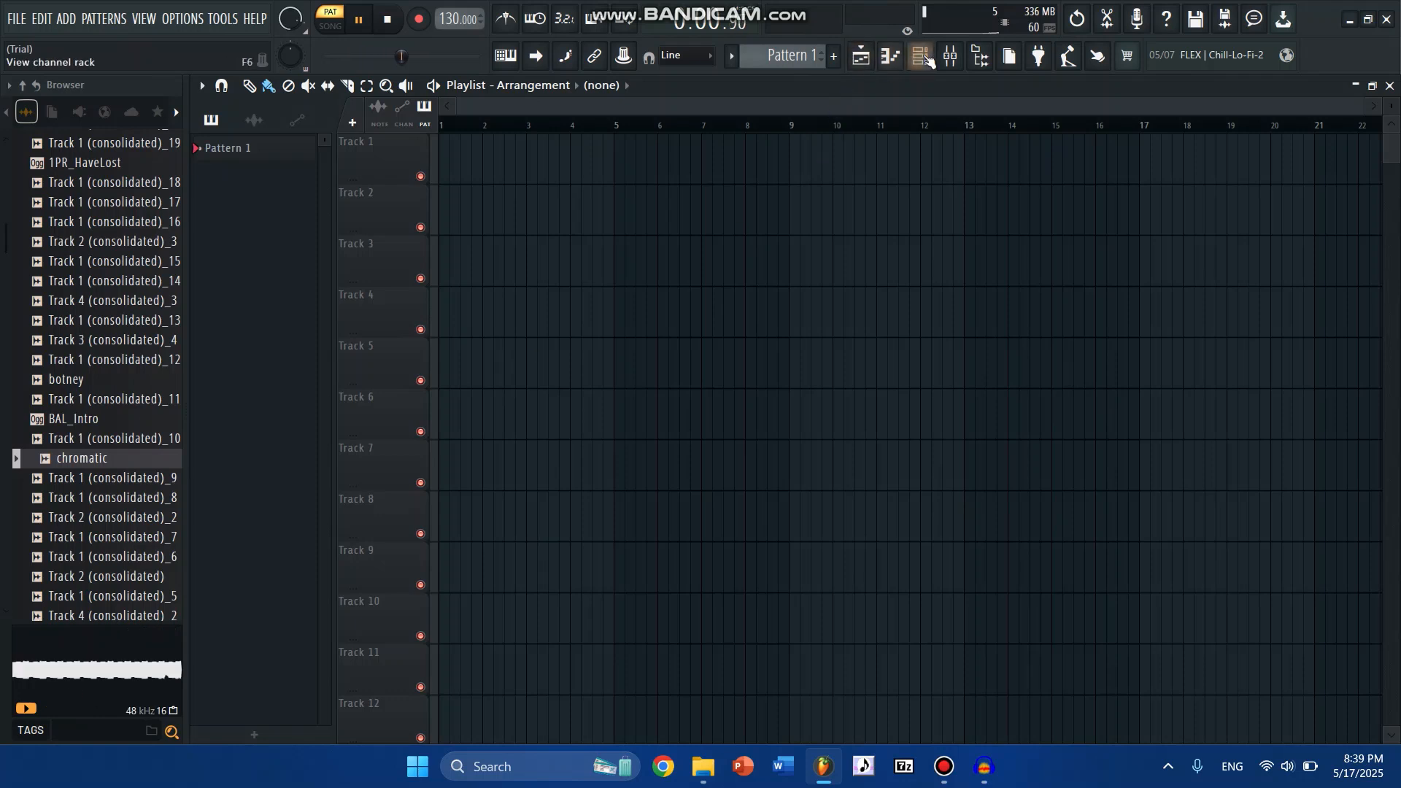
- Examine the waveform of the chromatic sample loaded in the channel rack's Slicex instrument, and close it
left_click(924, 58)
left_click(823, 316)
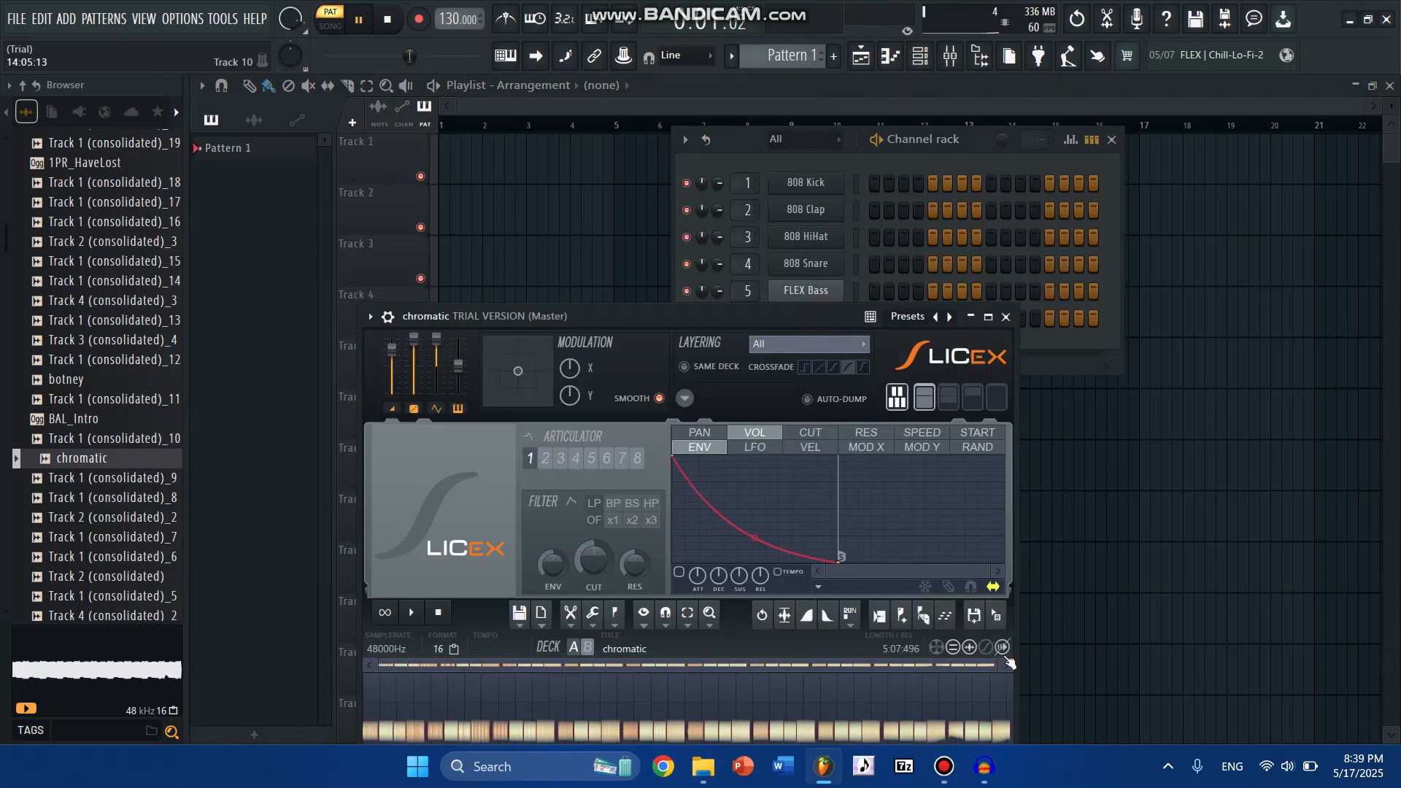
left_click_drag(993, 664, 456, 665)
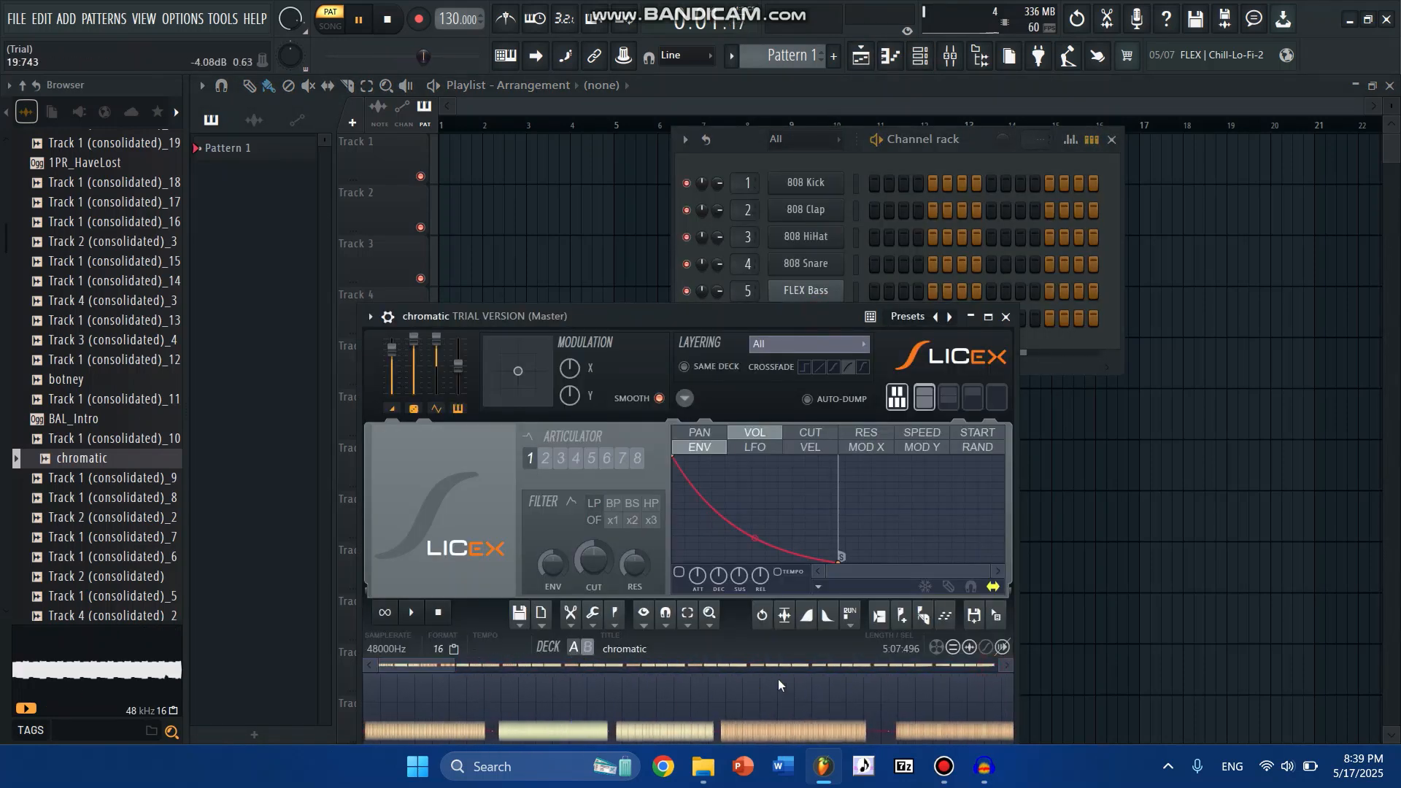
scroll(904, 684, "down", 4)
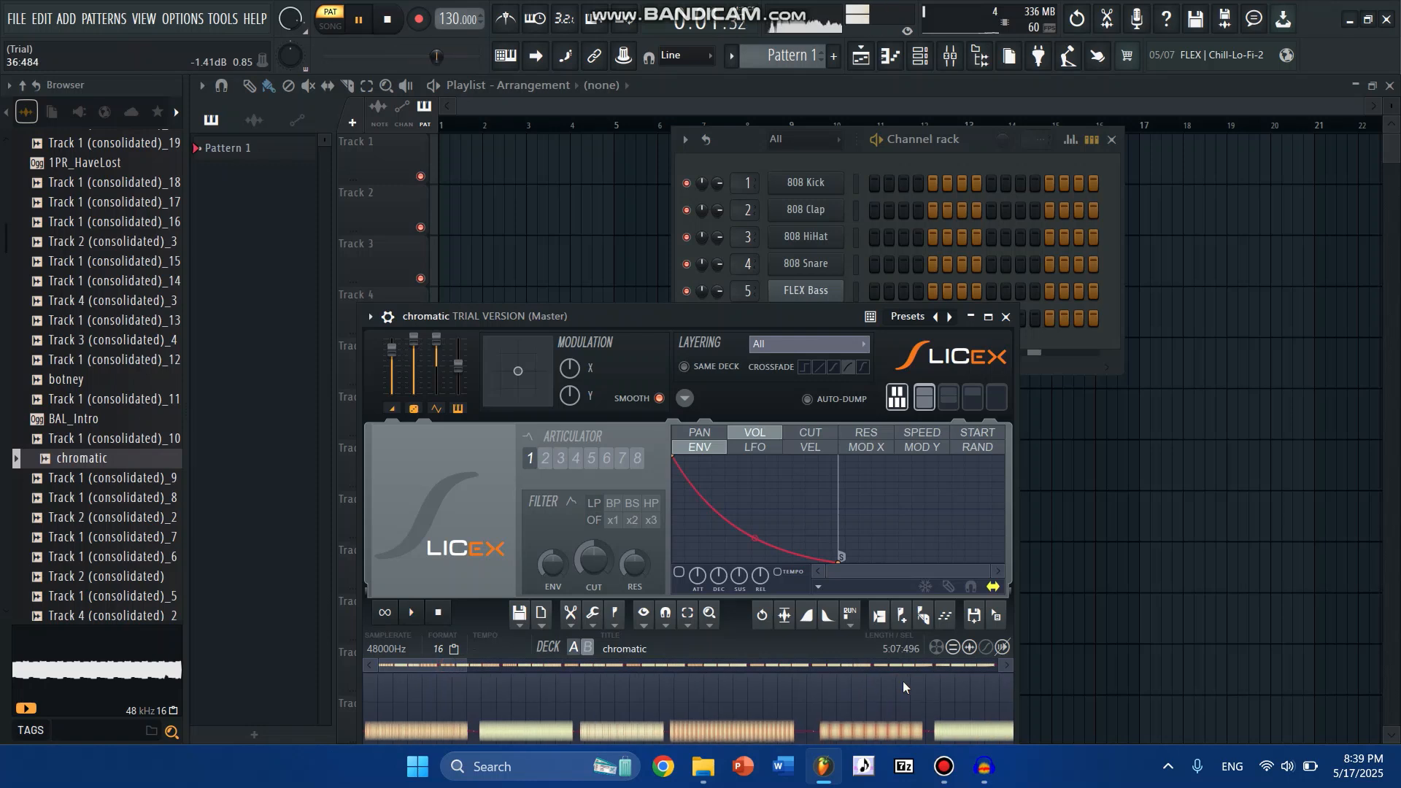
scroll(904, 681, "down", 3)
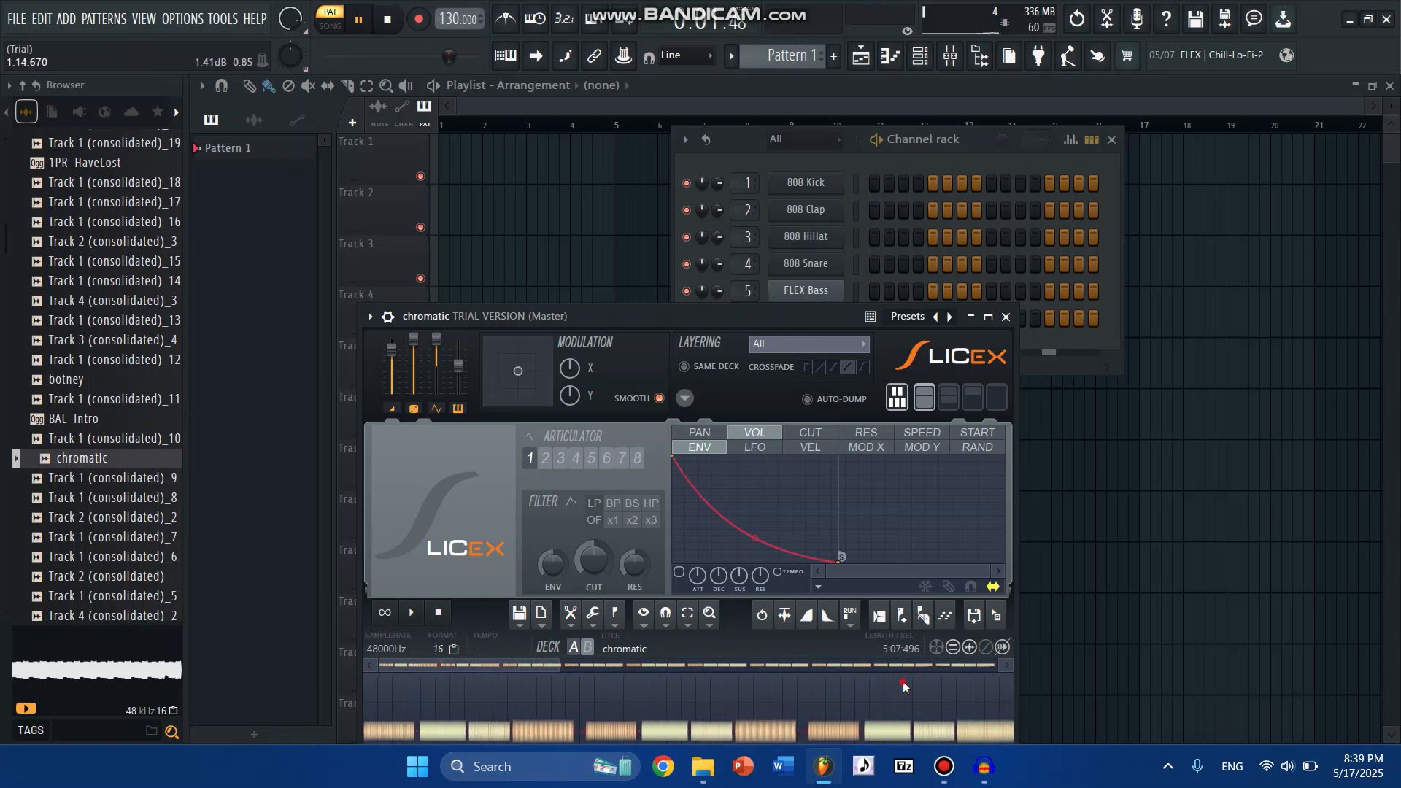
left_click(1006, 316)
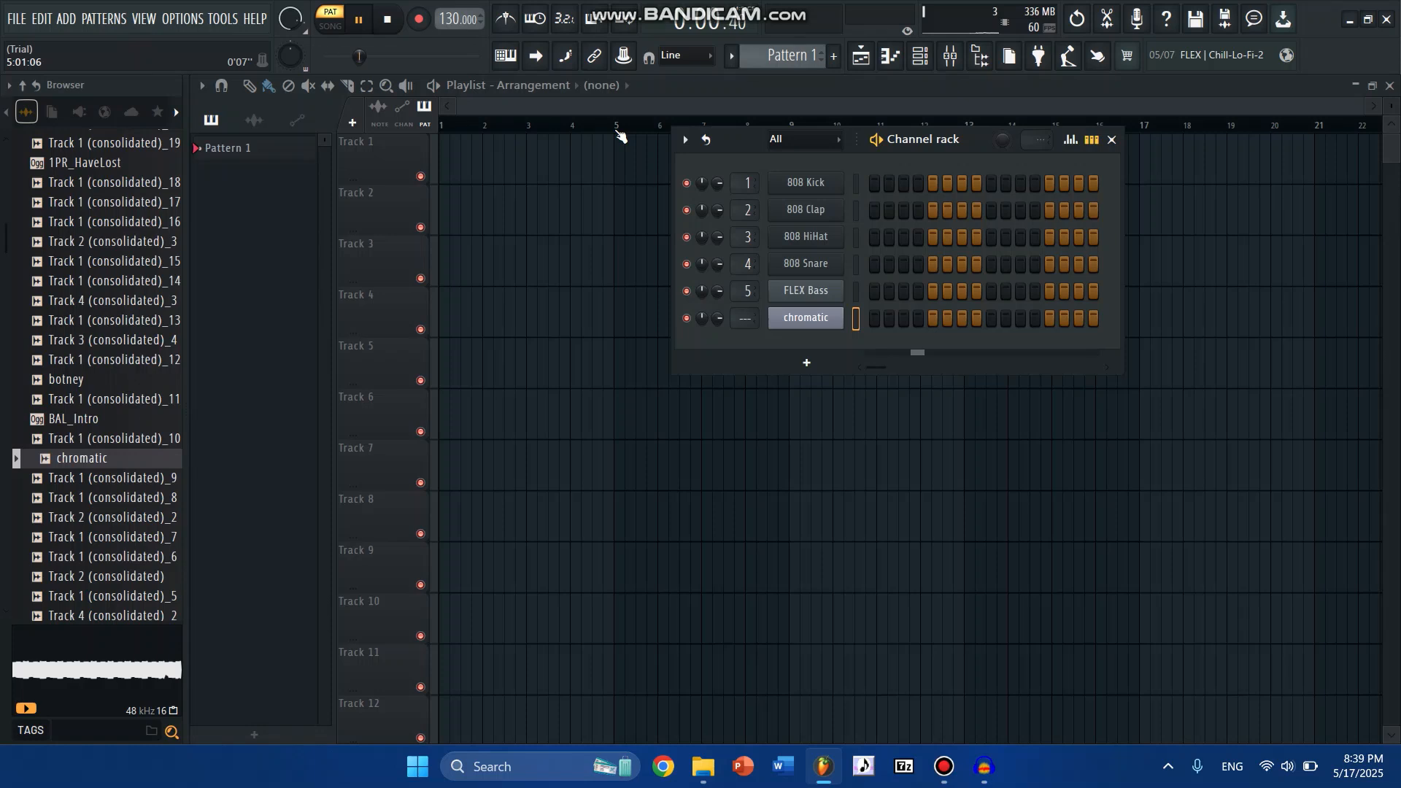
- Switch to Audacity and select the sustained vocal sound in clip Audio 1.1, from about 0.650 s to 0.987 s
left_click(989, 759)
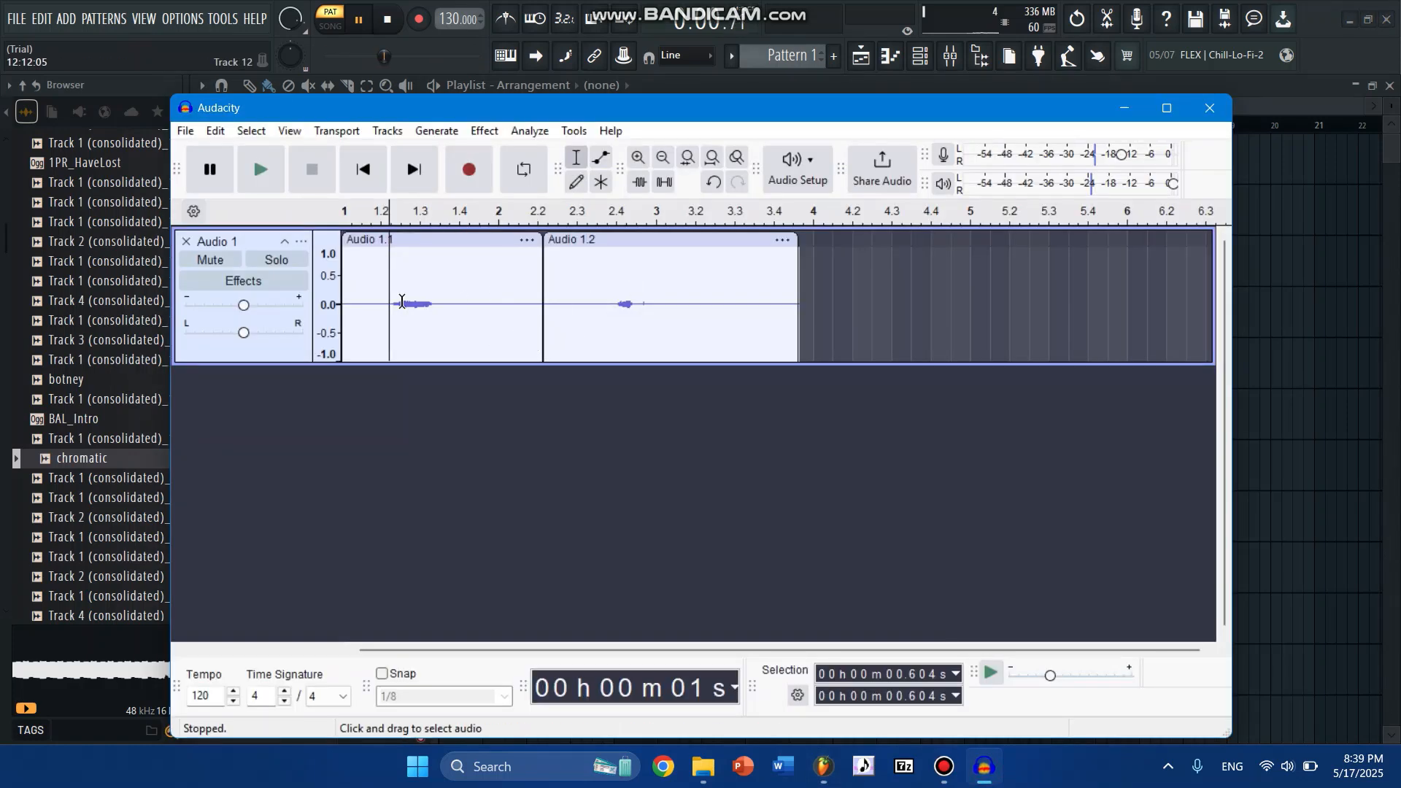
scroll(340, 306, "up", 4)
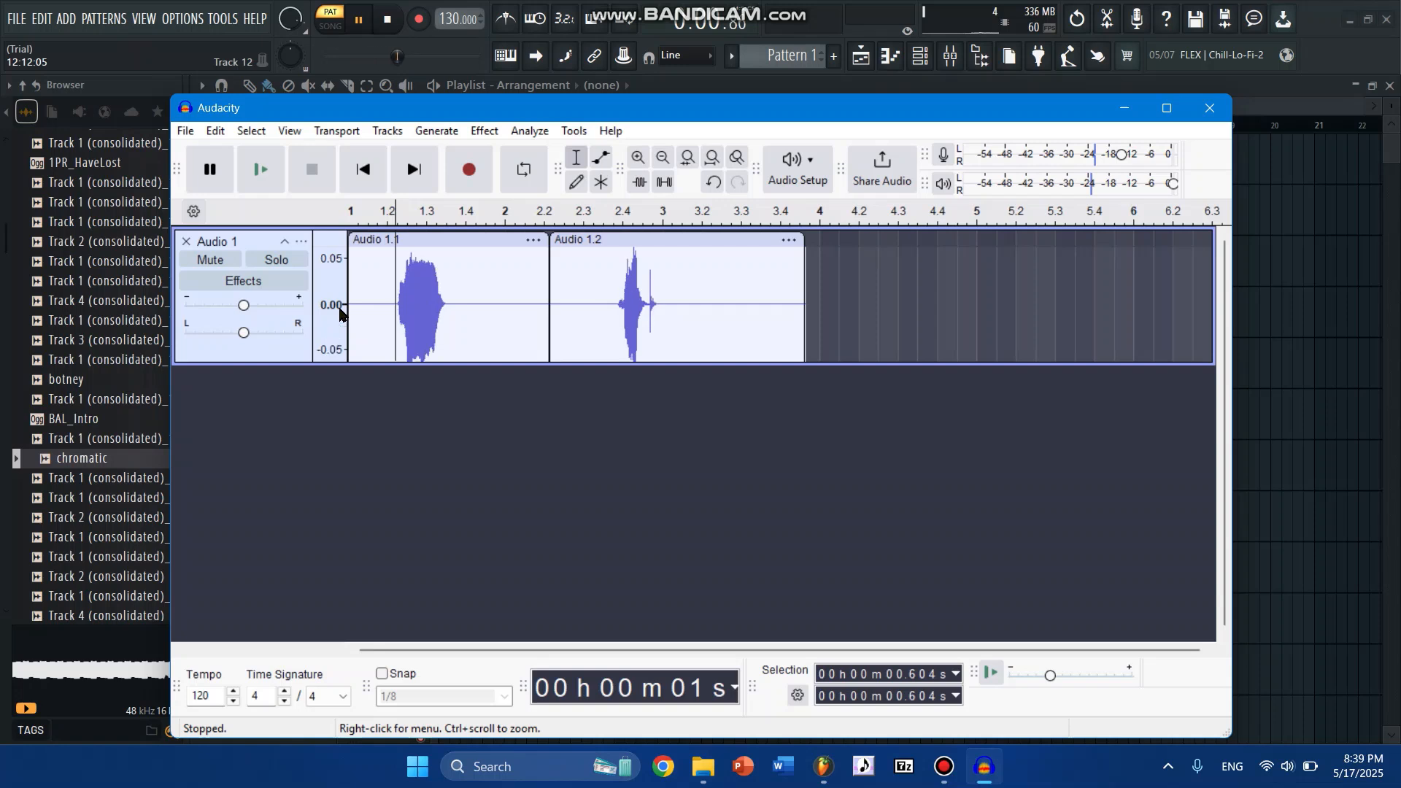
scroll(340, 306, "down", 2)
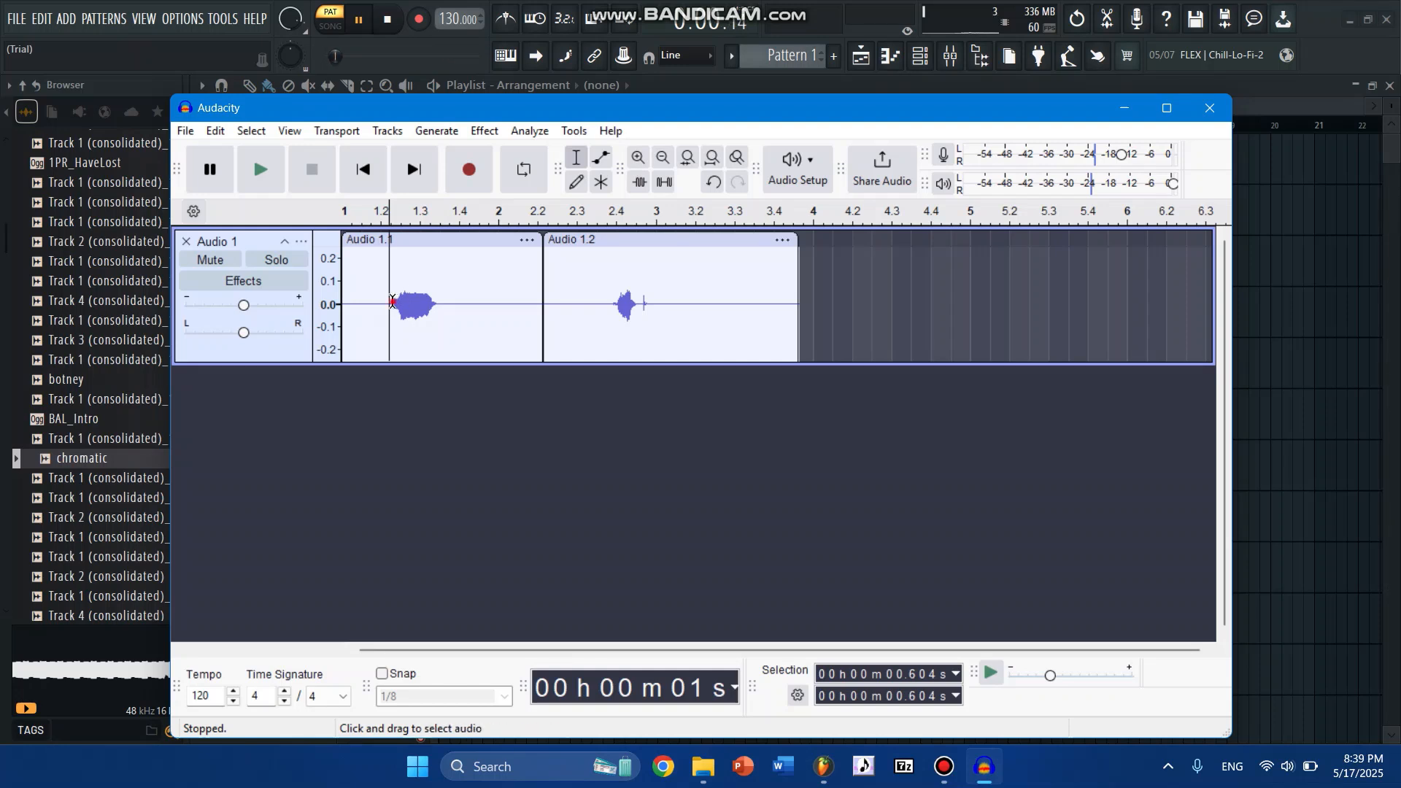
left_click_drag(392, 302, 418, 301)
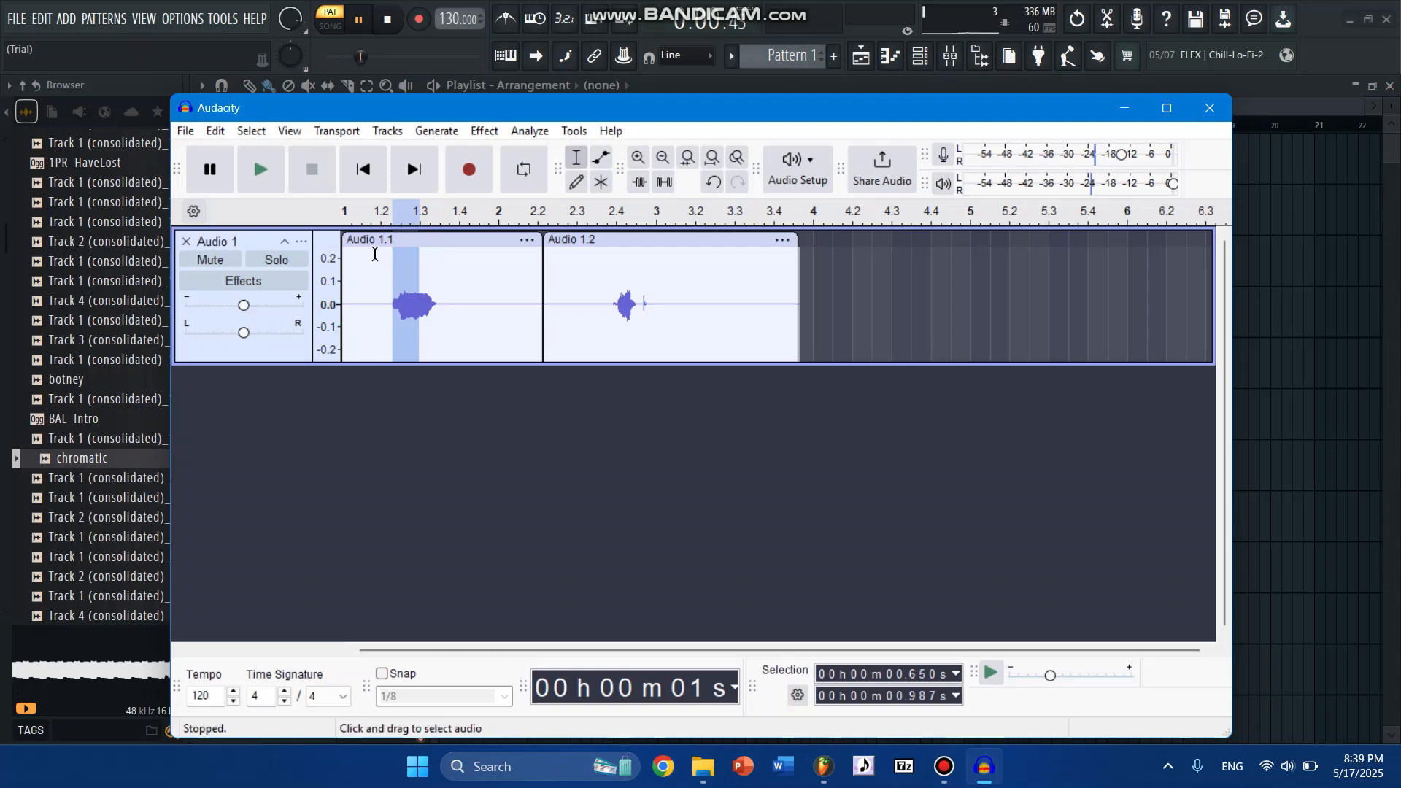
- Open the audio export settings for the current selection and browse to the Downloads folder as the save location
left_click(187, 133)
left_click(266, 308)
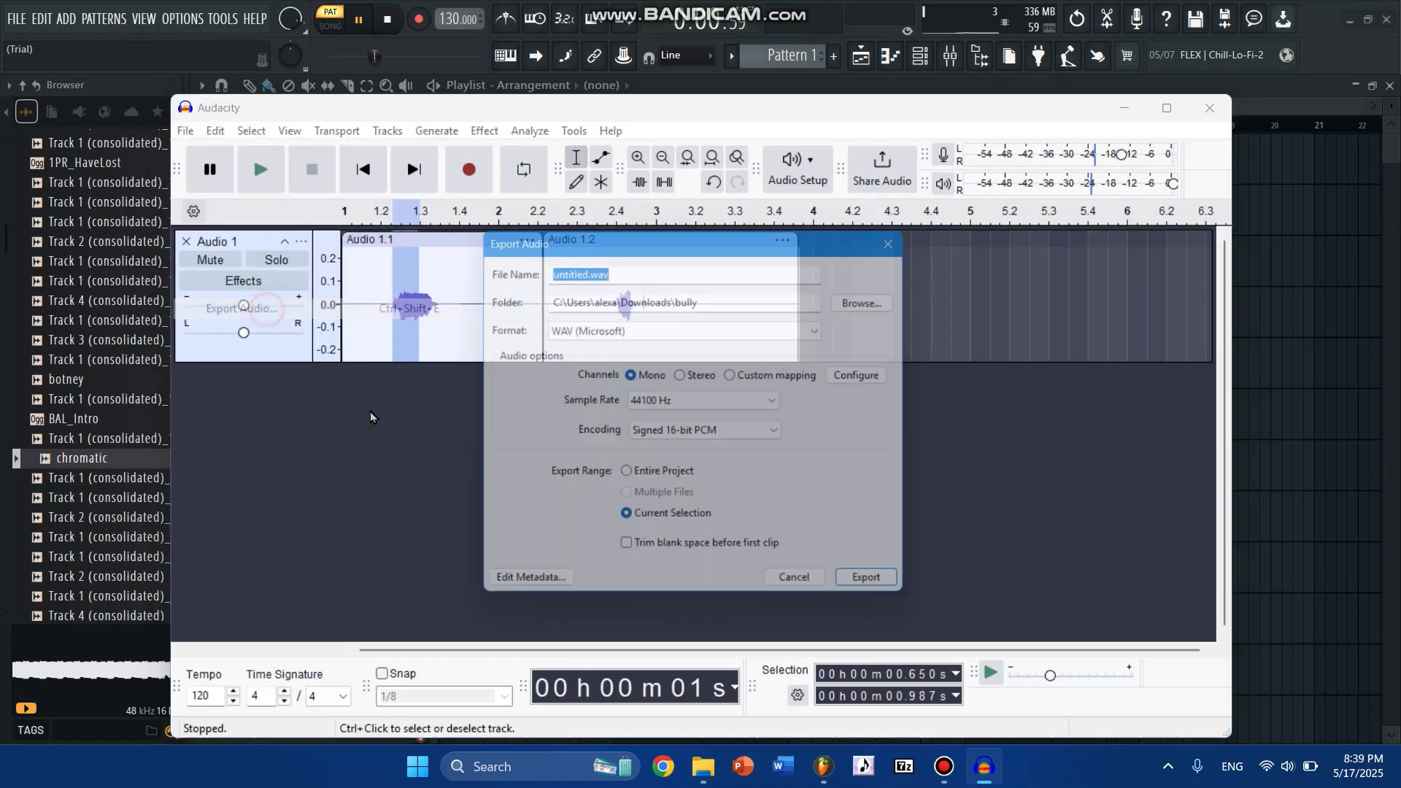
left_click(882, 300)
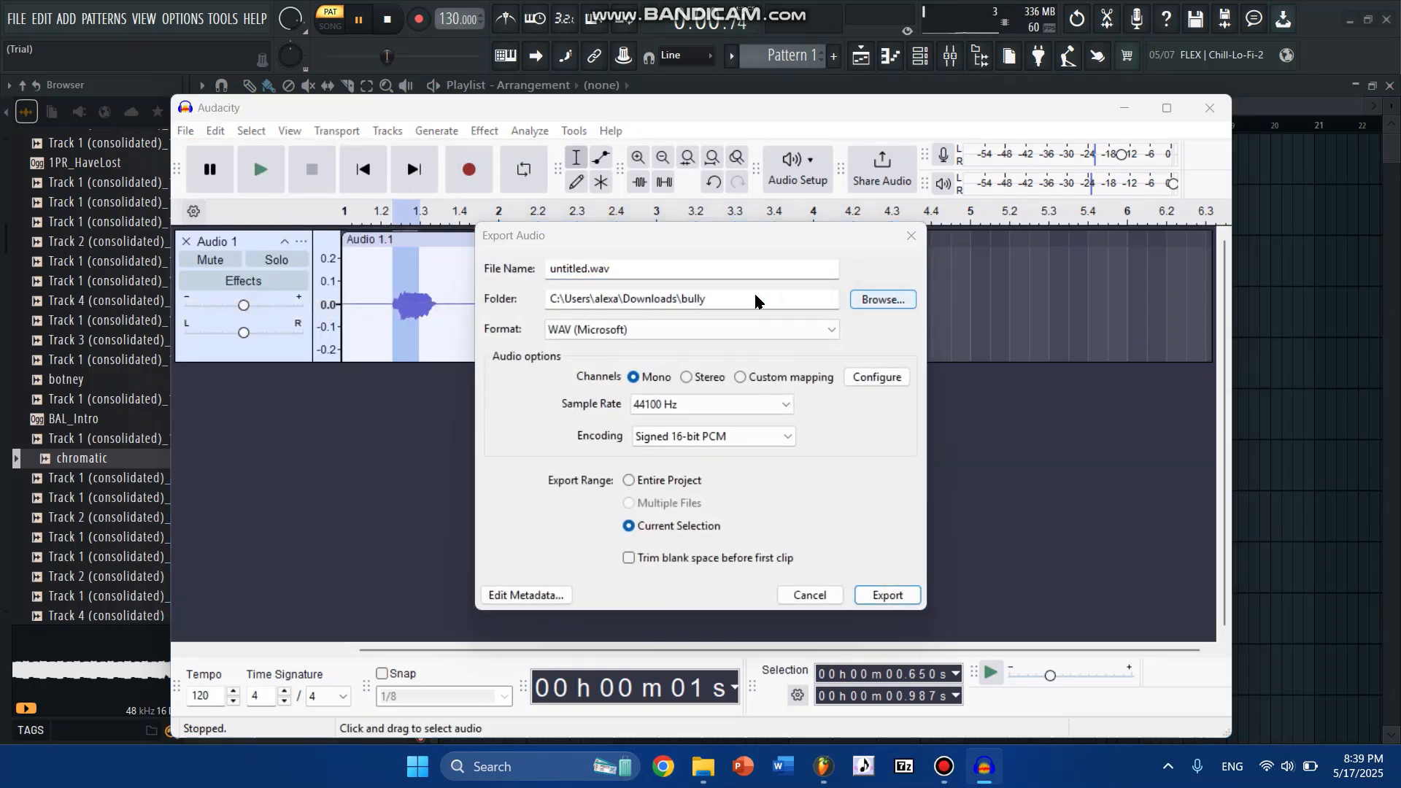
left_click(547, 489)
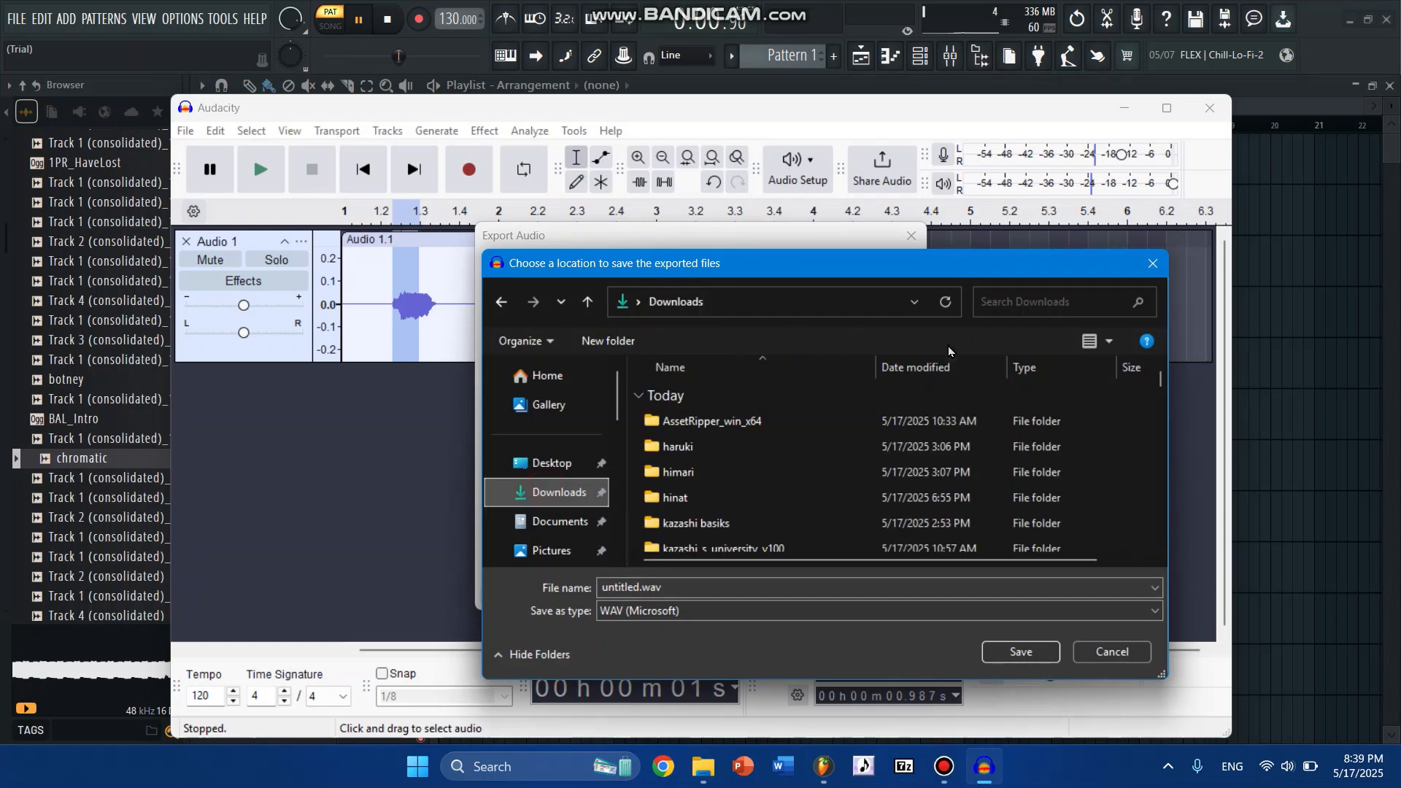
scroll(826, 464, "down", 5)
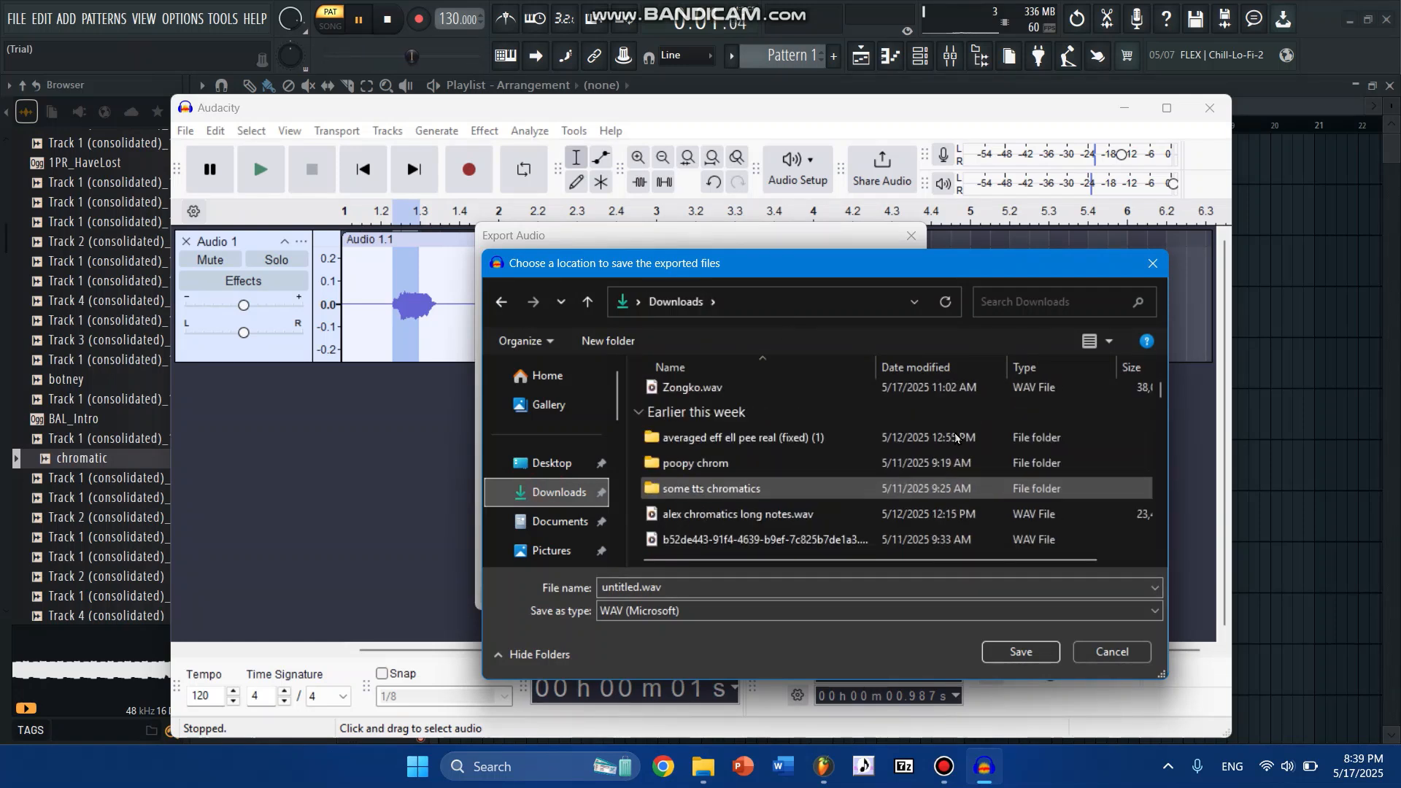
double_click(738, 462)
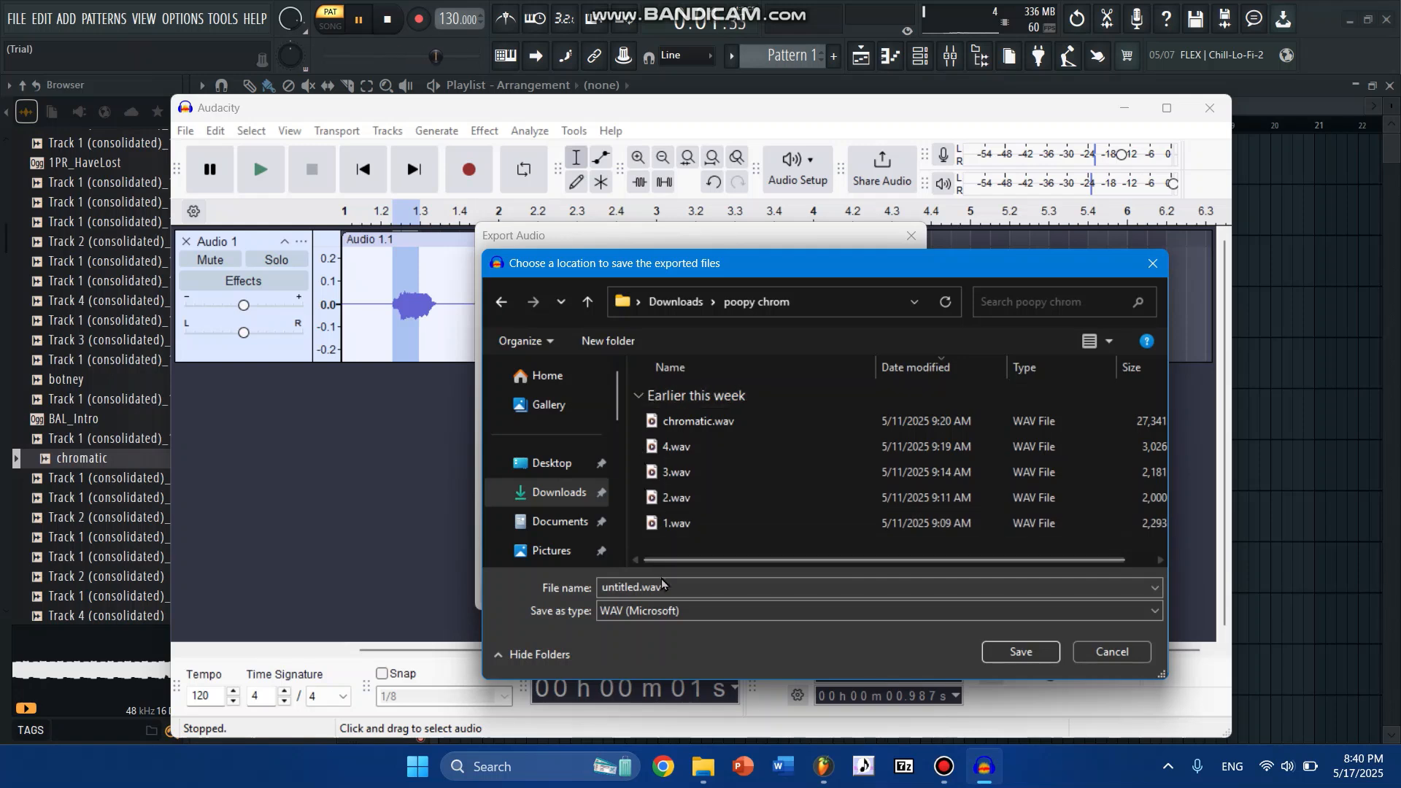
left_click(639, 585)
left_click(639, 585)
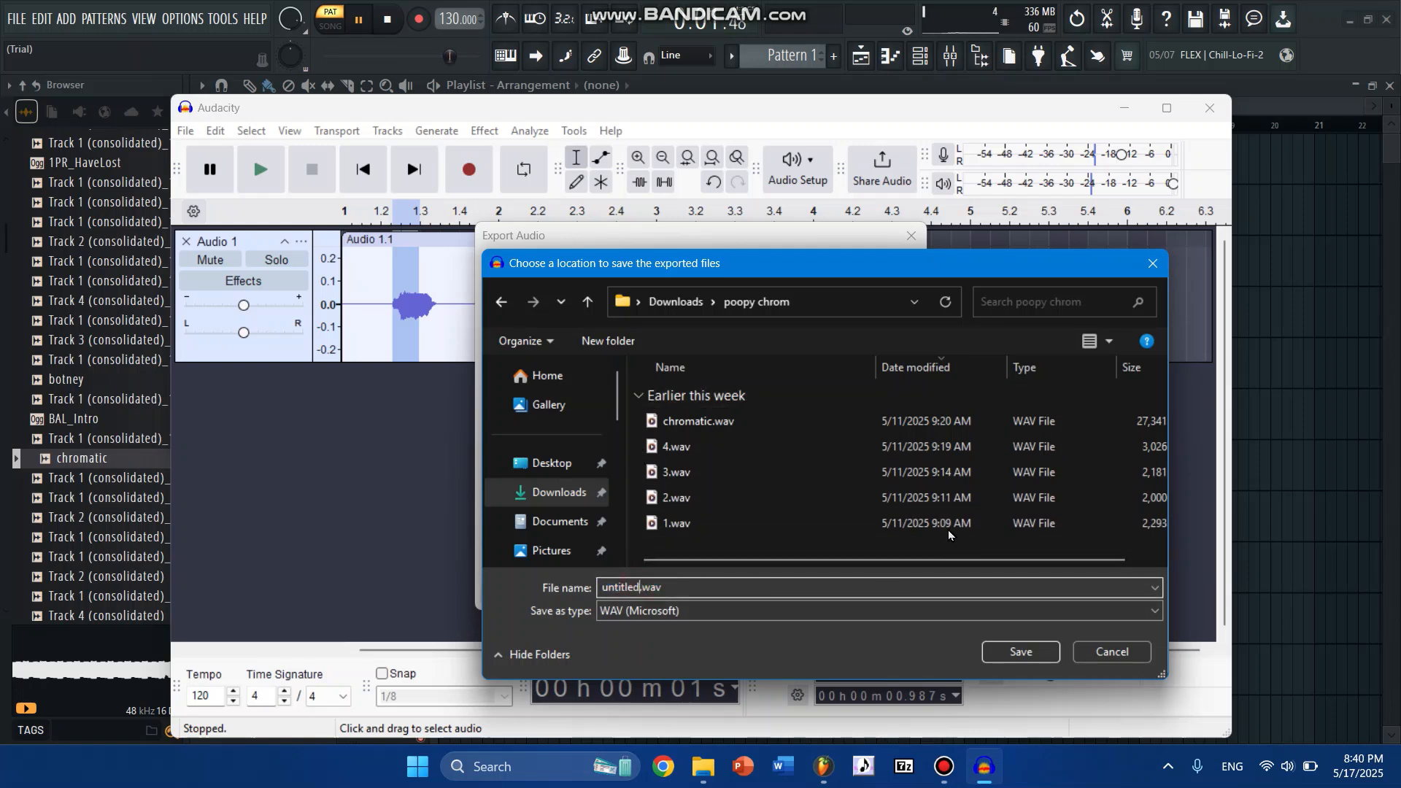
left_click(559, 492)
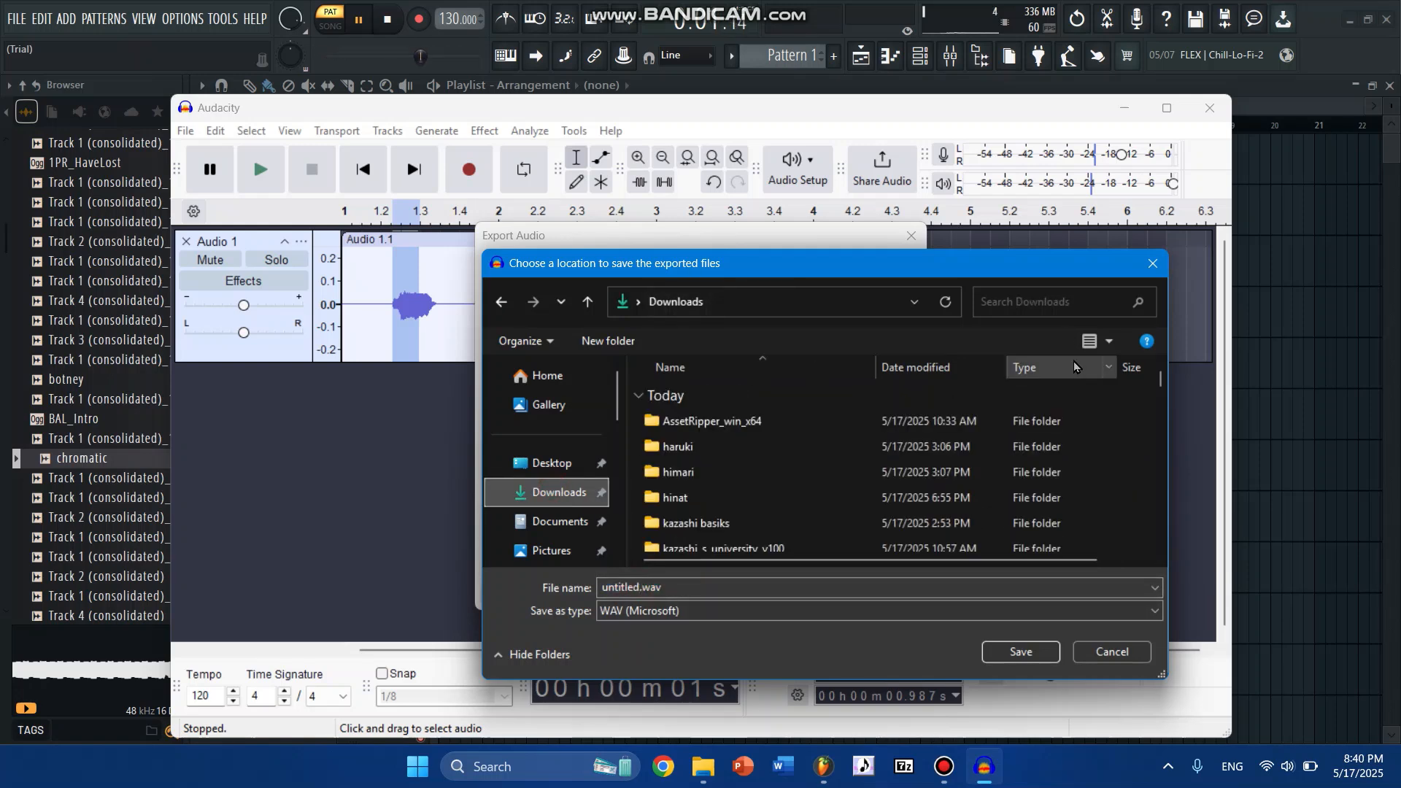
- Create a new folder named test in Downloads and open it as the export location
left_click(608, 339)
key("BackSpace")
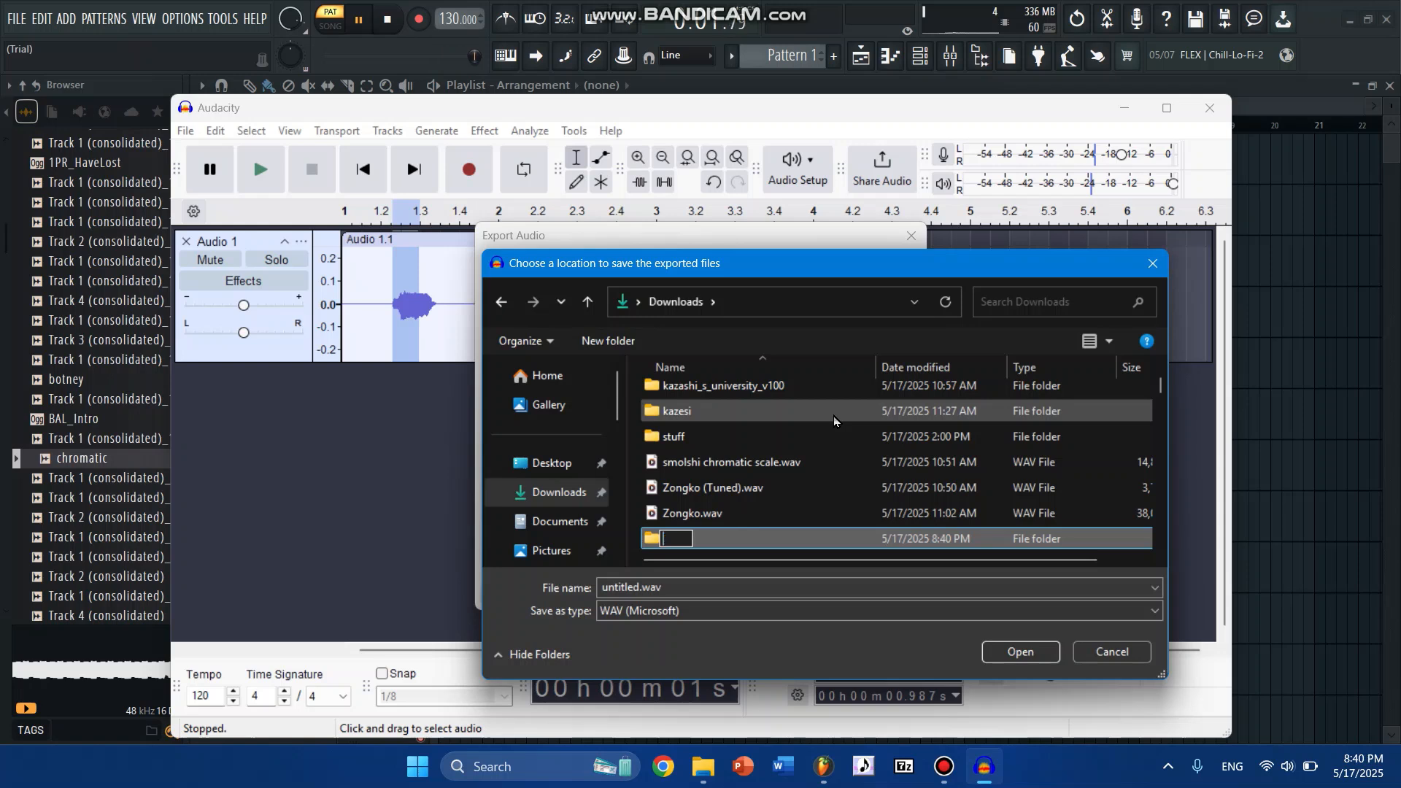
type("test")
key("Return")
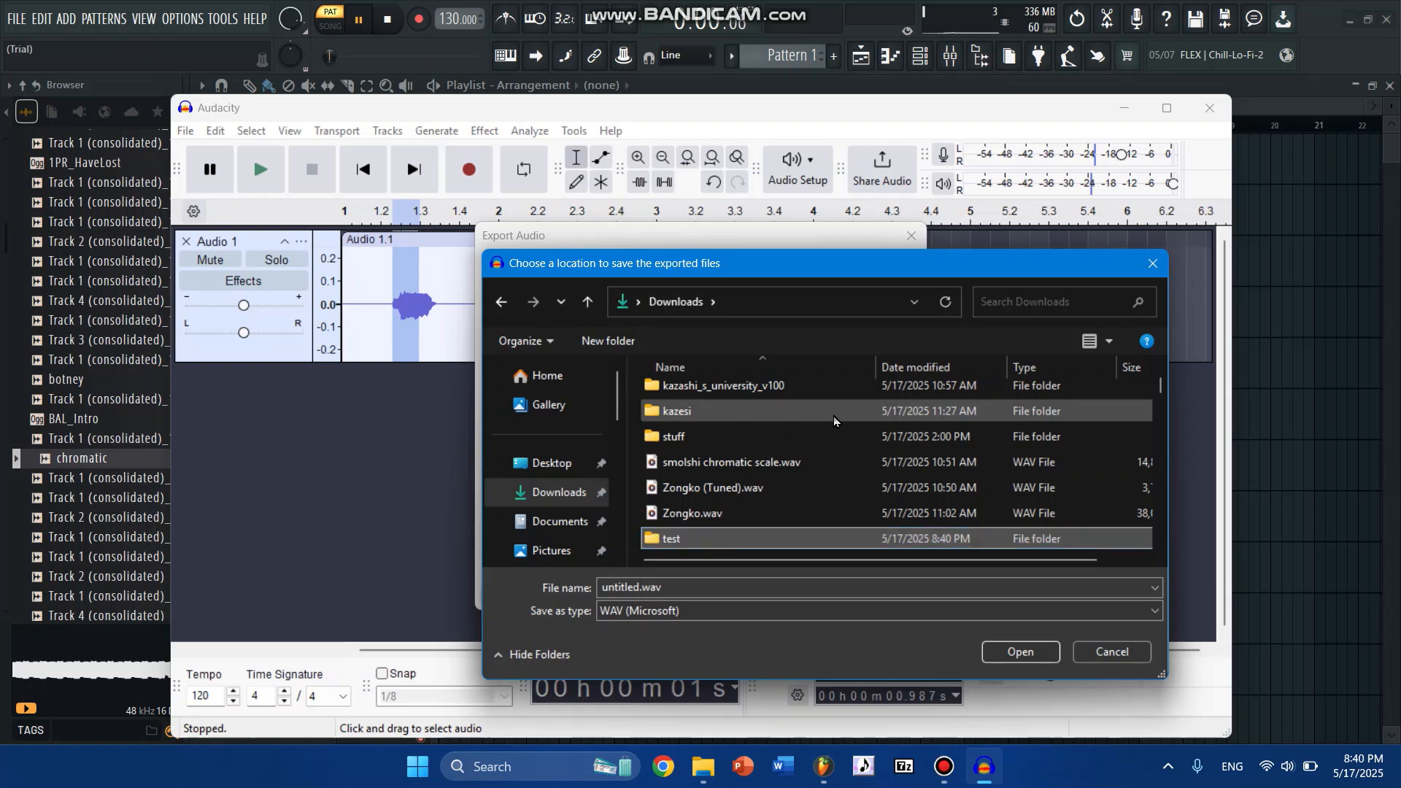
double_click(727, 537)
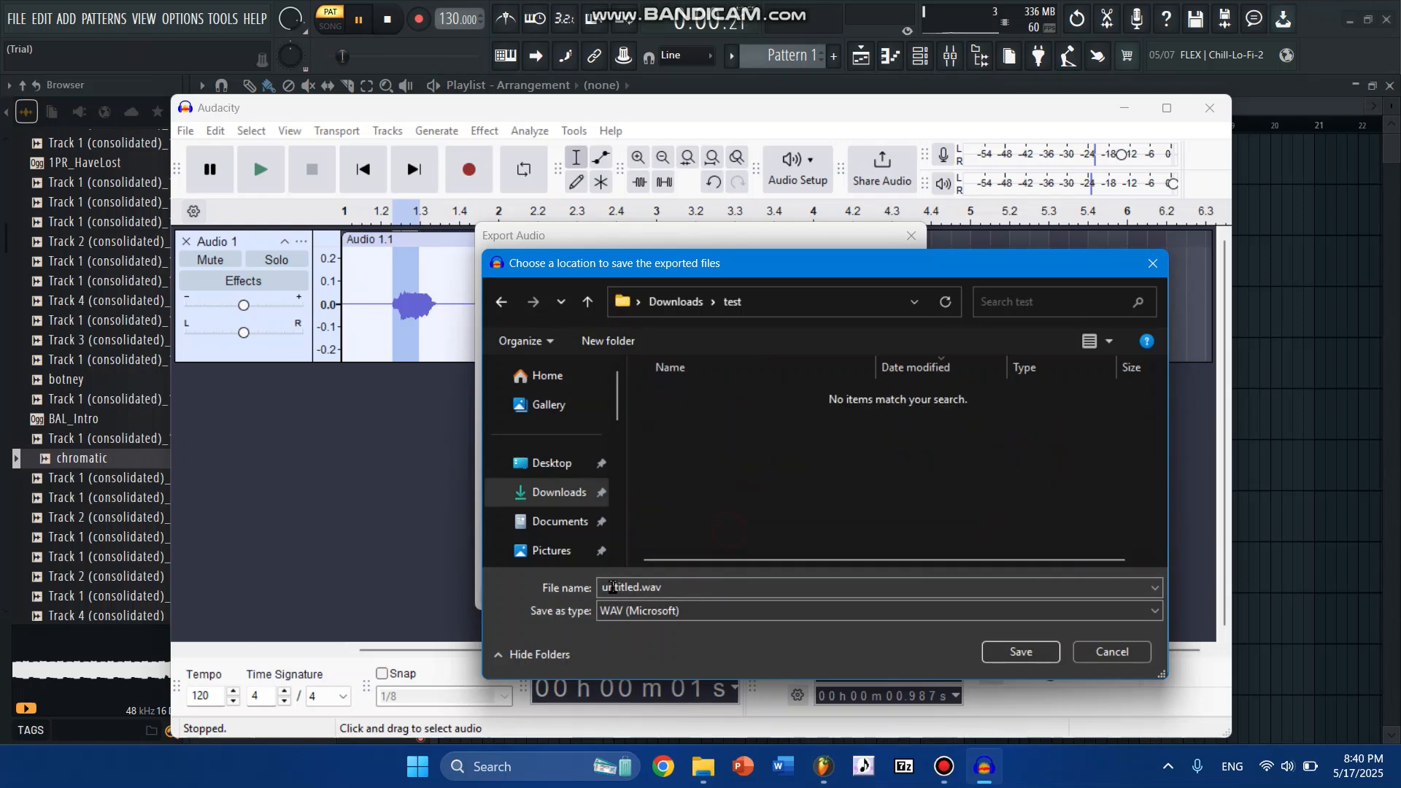
- Name the file 1.wav and export the current selection into the test folder
left_click(639, 587)
left_click(639, 587)
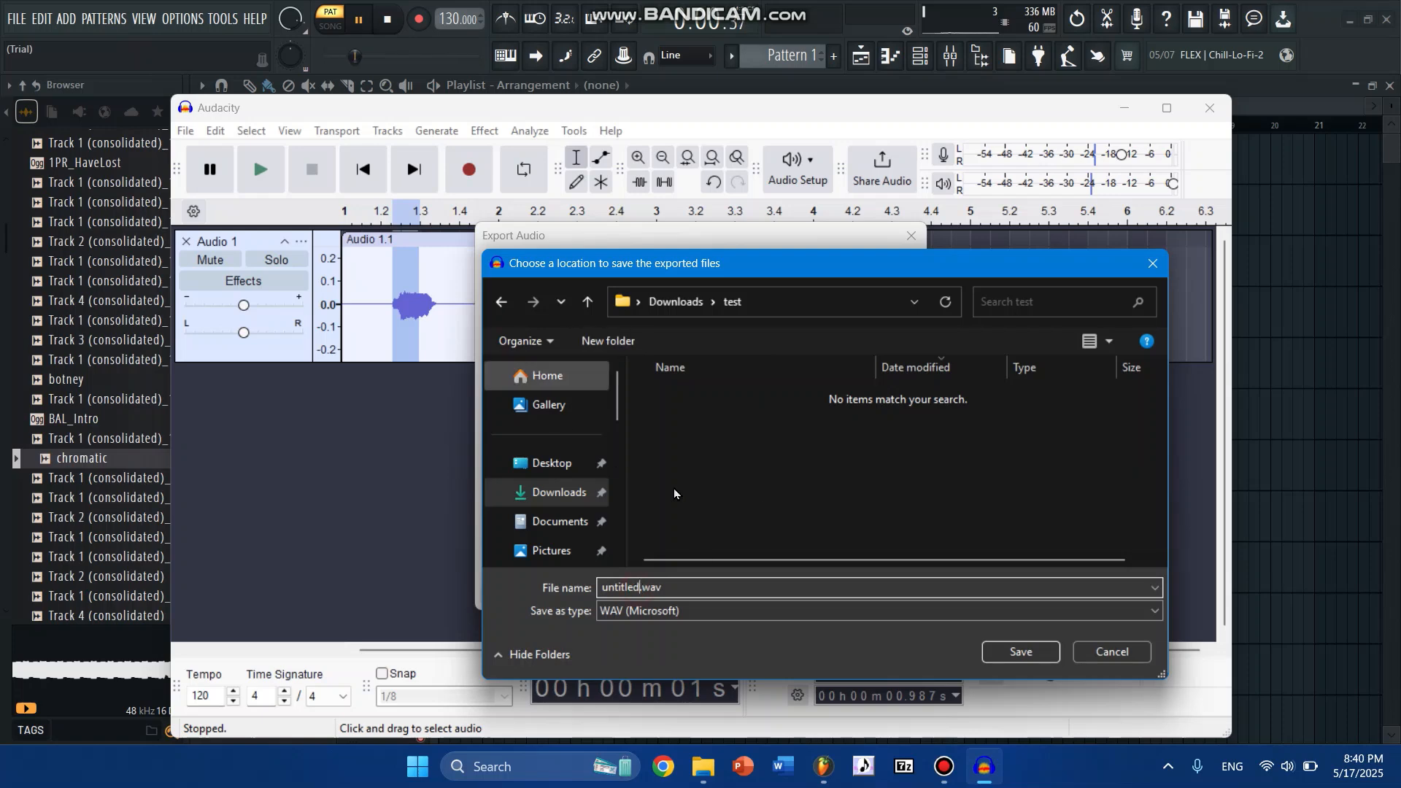
key("BackSpace")
key("BackSpace")
key("BackSpace")
key("BackSpace")
key("BackSpace")
key("BackSpace")
key("BackSpace")
key("BackSpace")
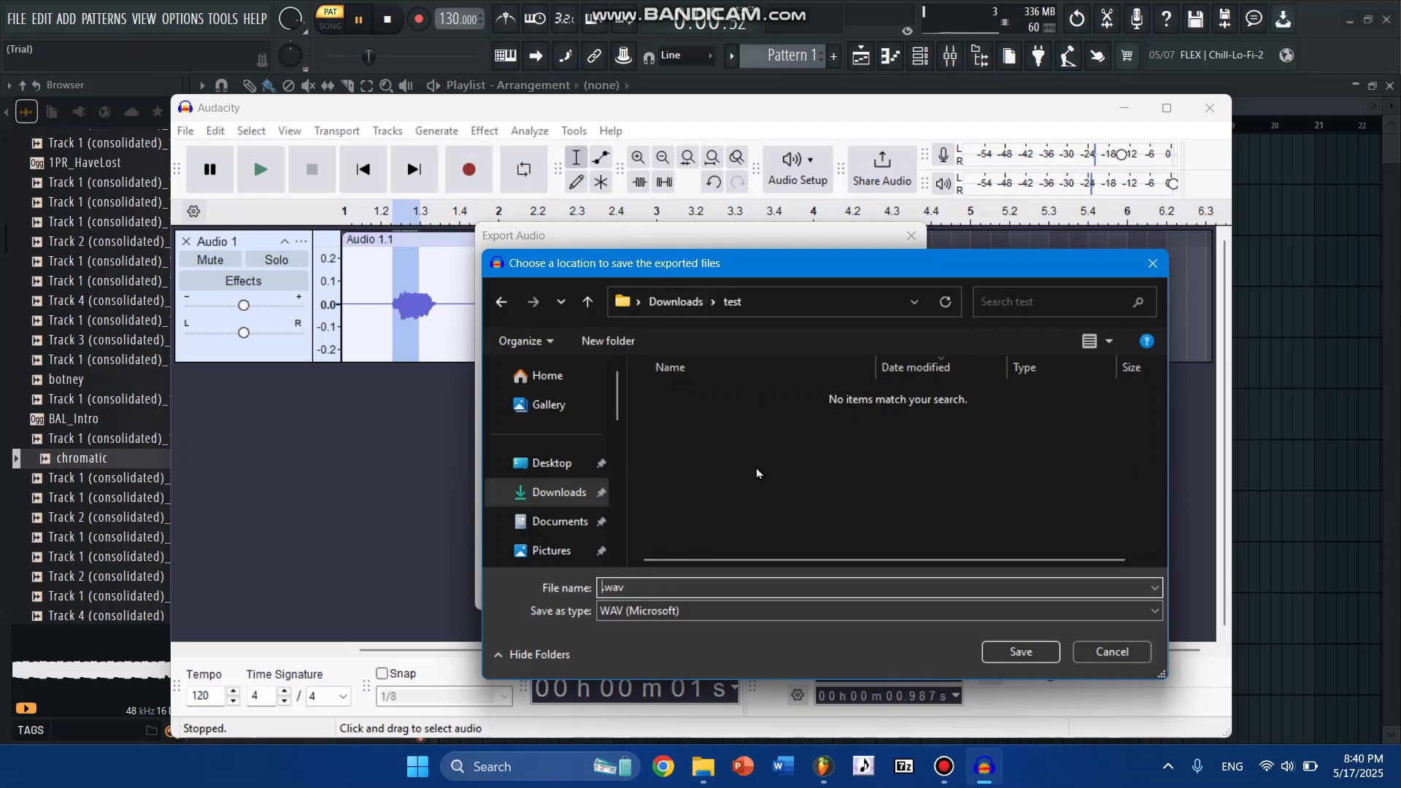
type("1")
left_click(1028, 653)
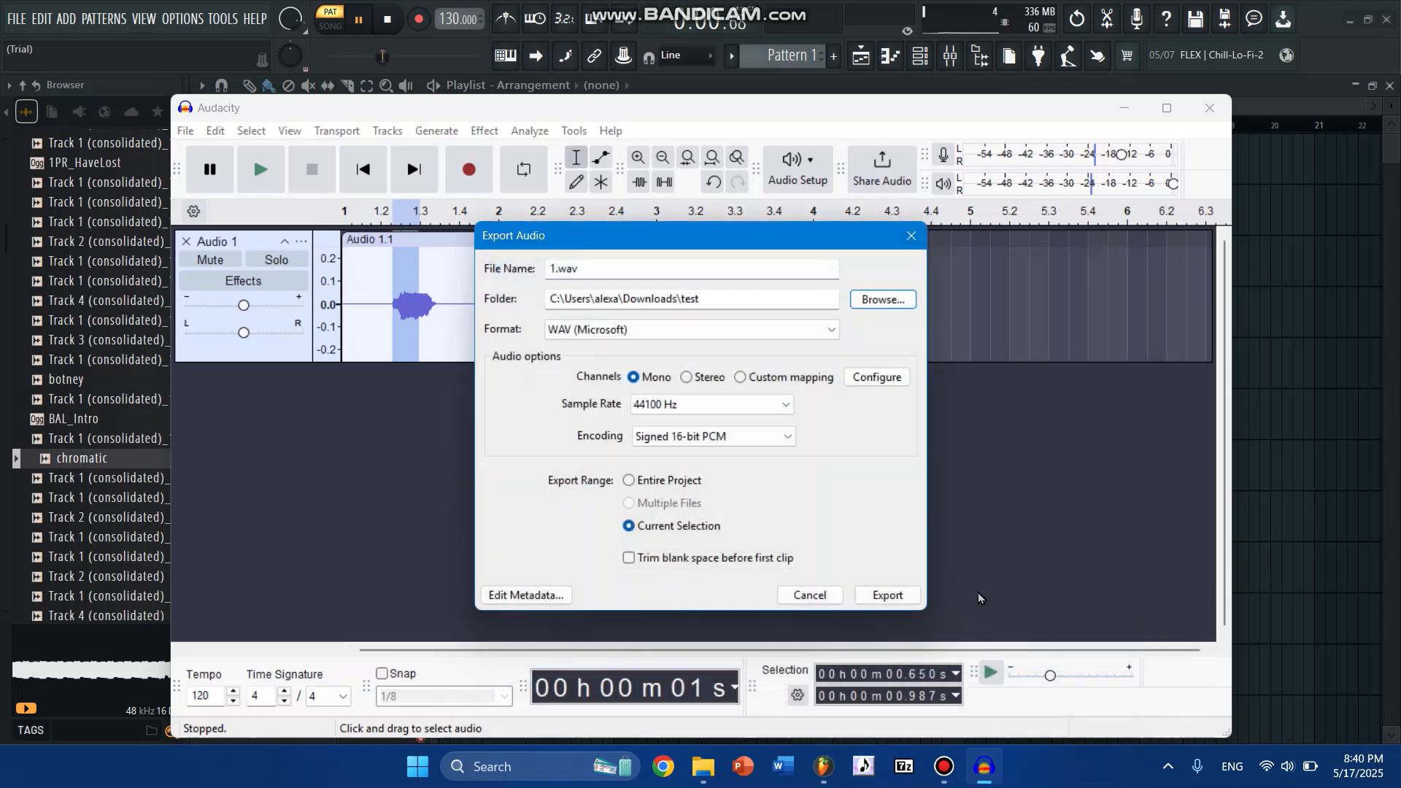
left_click(888, 595)
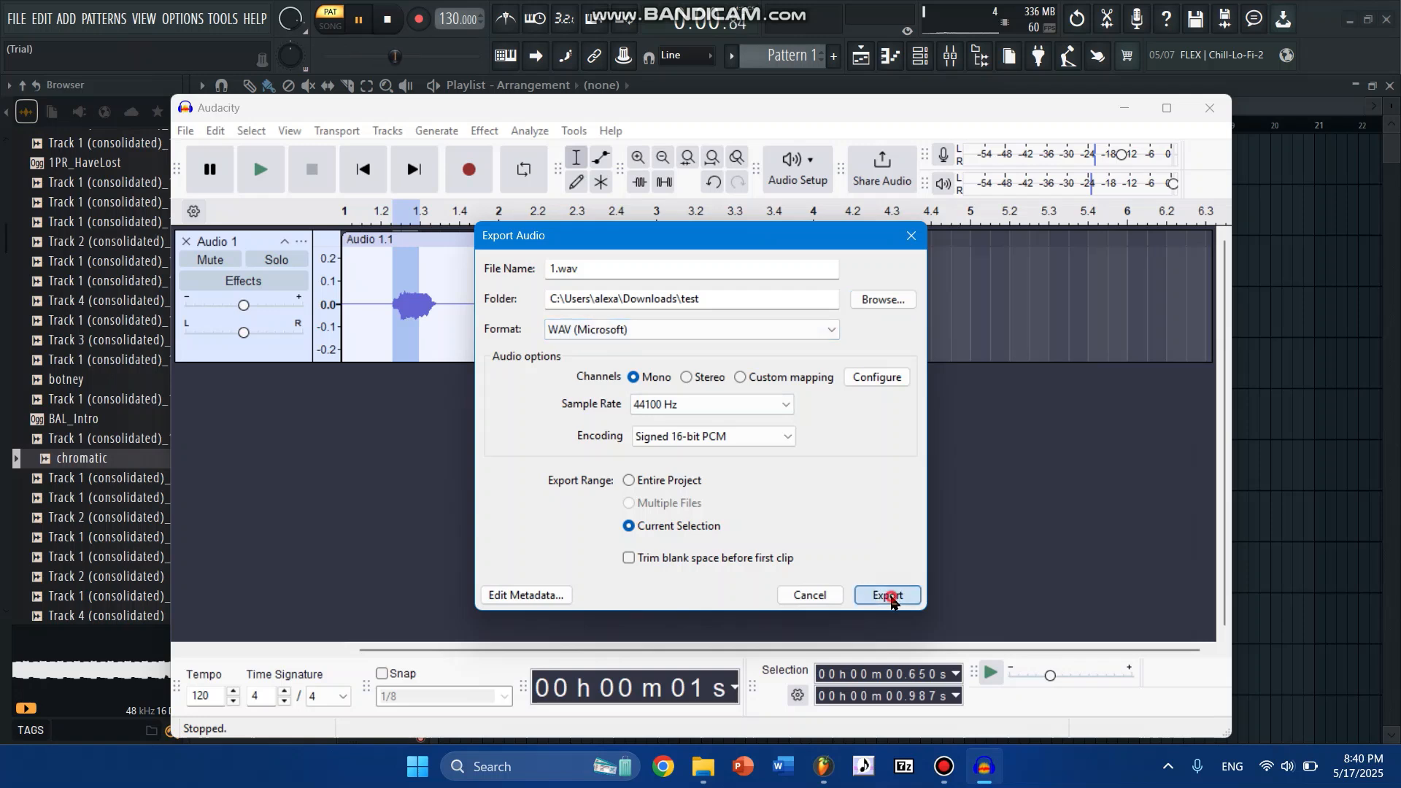
- Select the vocal sound in clip Audio 1.2, from about 3.535 s to 3.657 s, and play it back
scroll(420, 312, "up", 1)
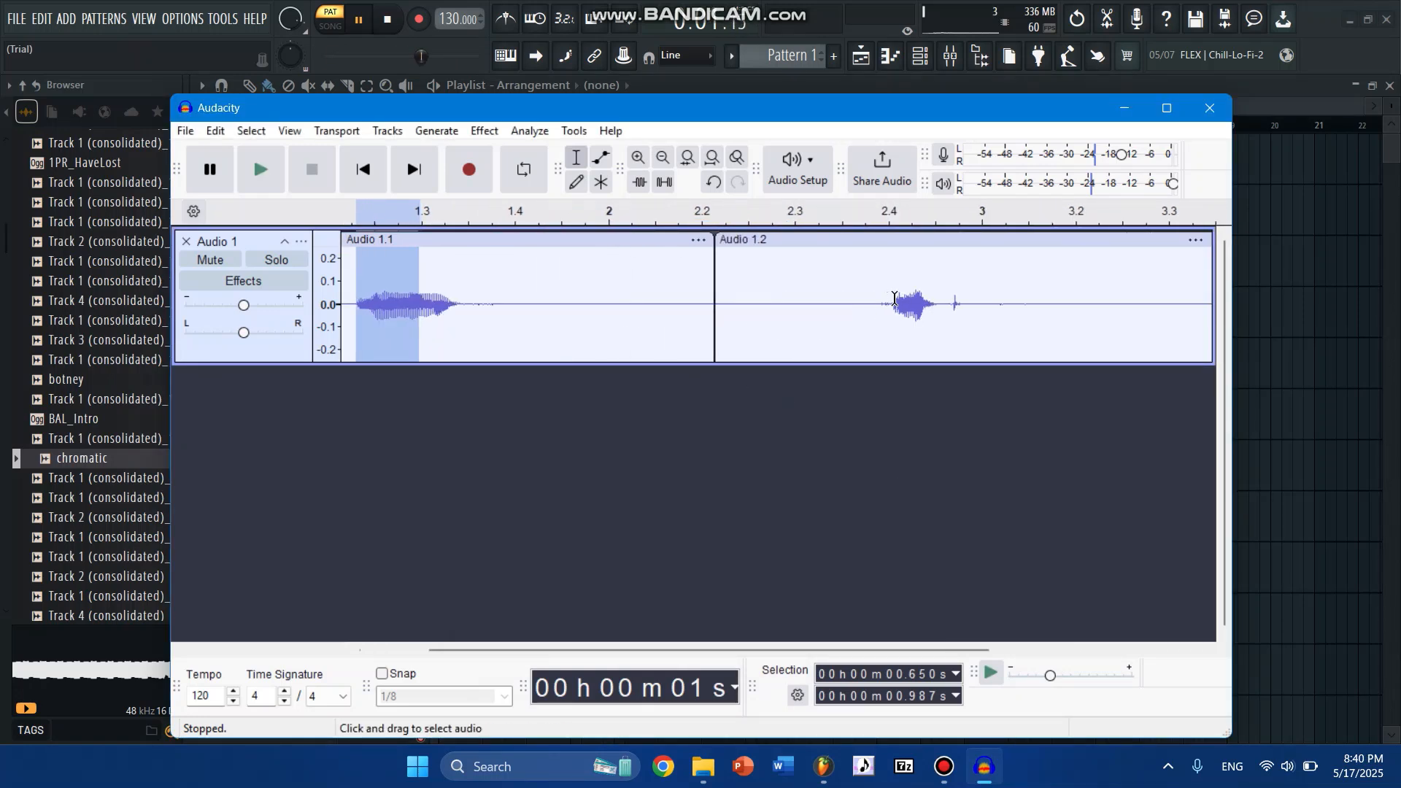
left_click_drag(894, 299, 917, 301)
key("space")
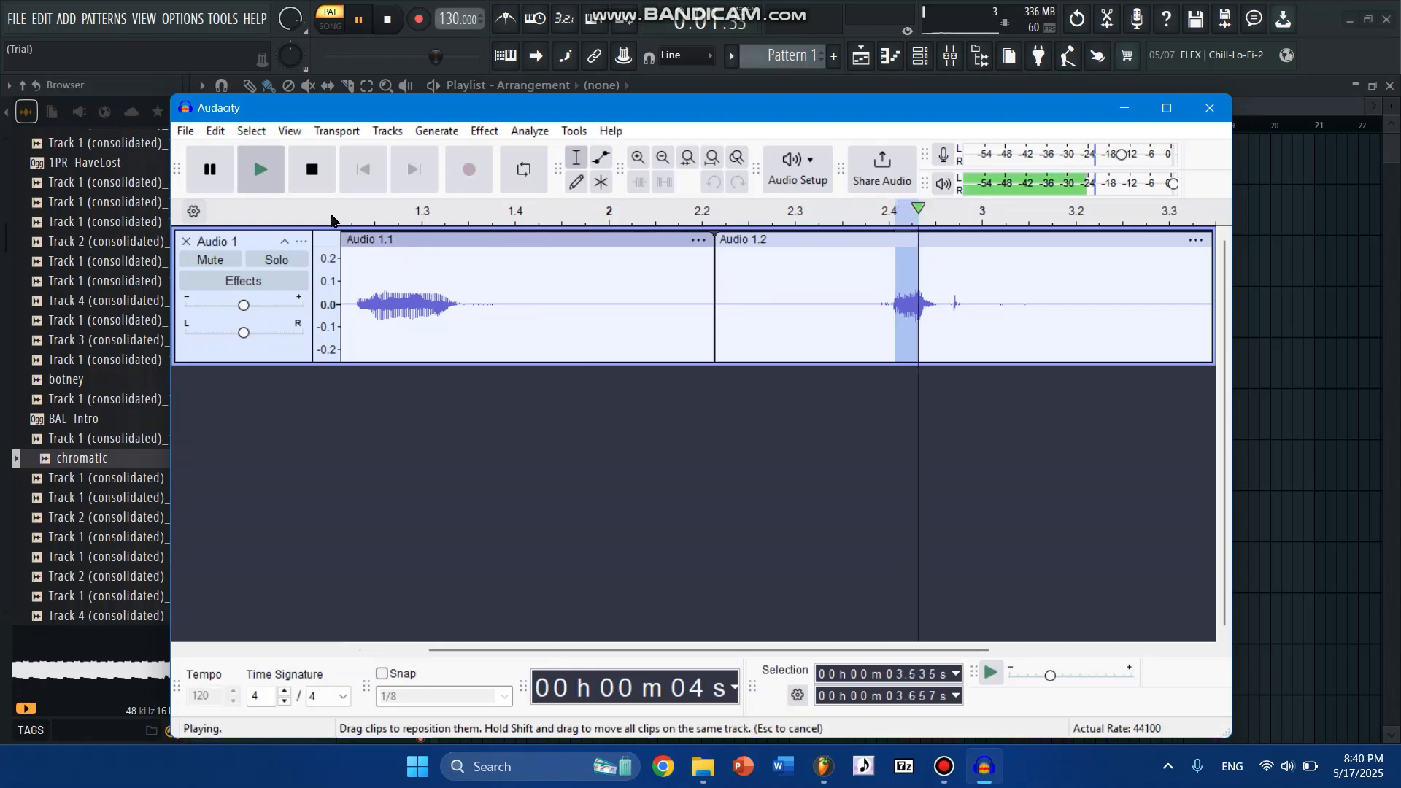
- Export the current selection to the test folder as 2.wav
left_click(185, 131)
left_click(255, 306)
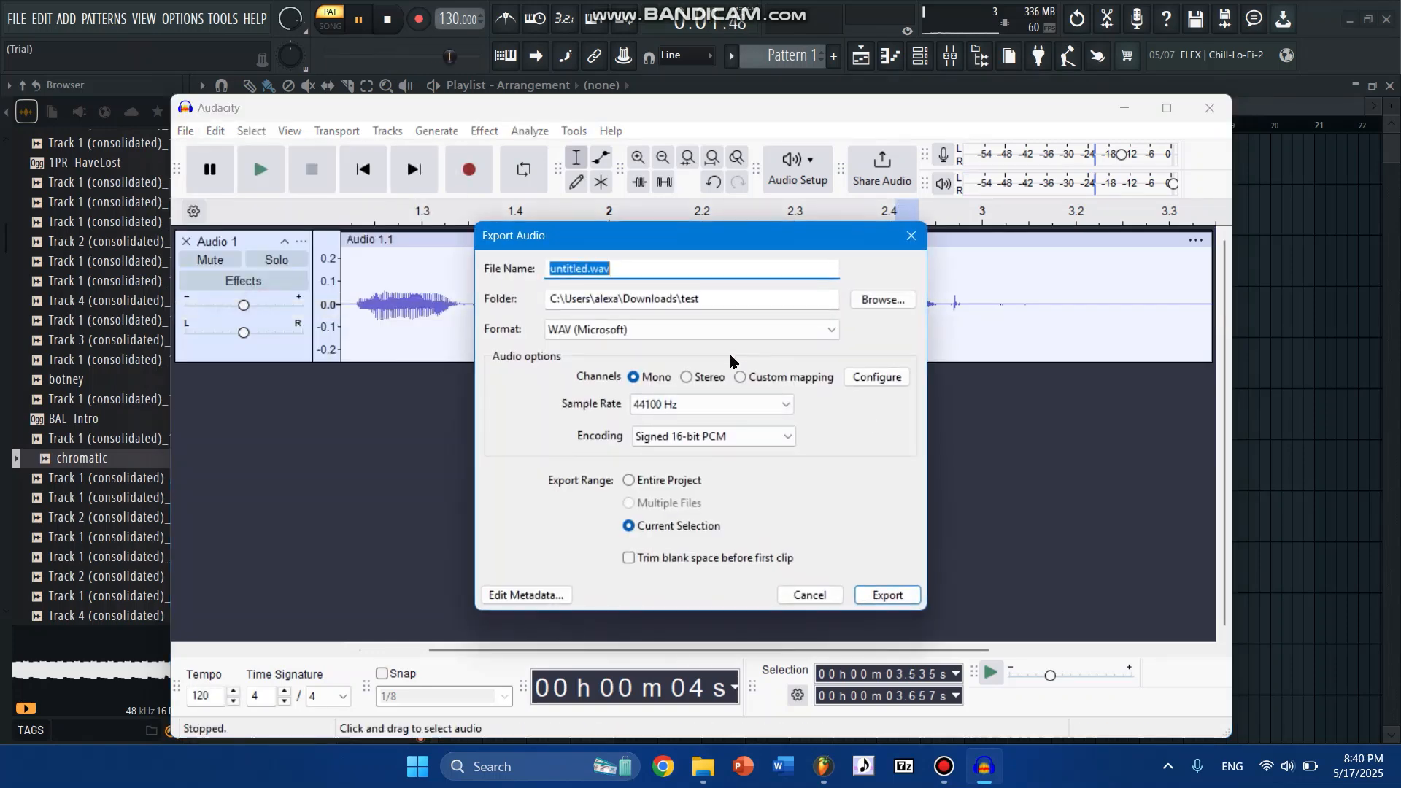
left_click(583, 268)
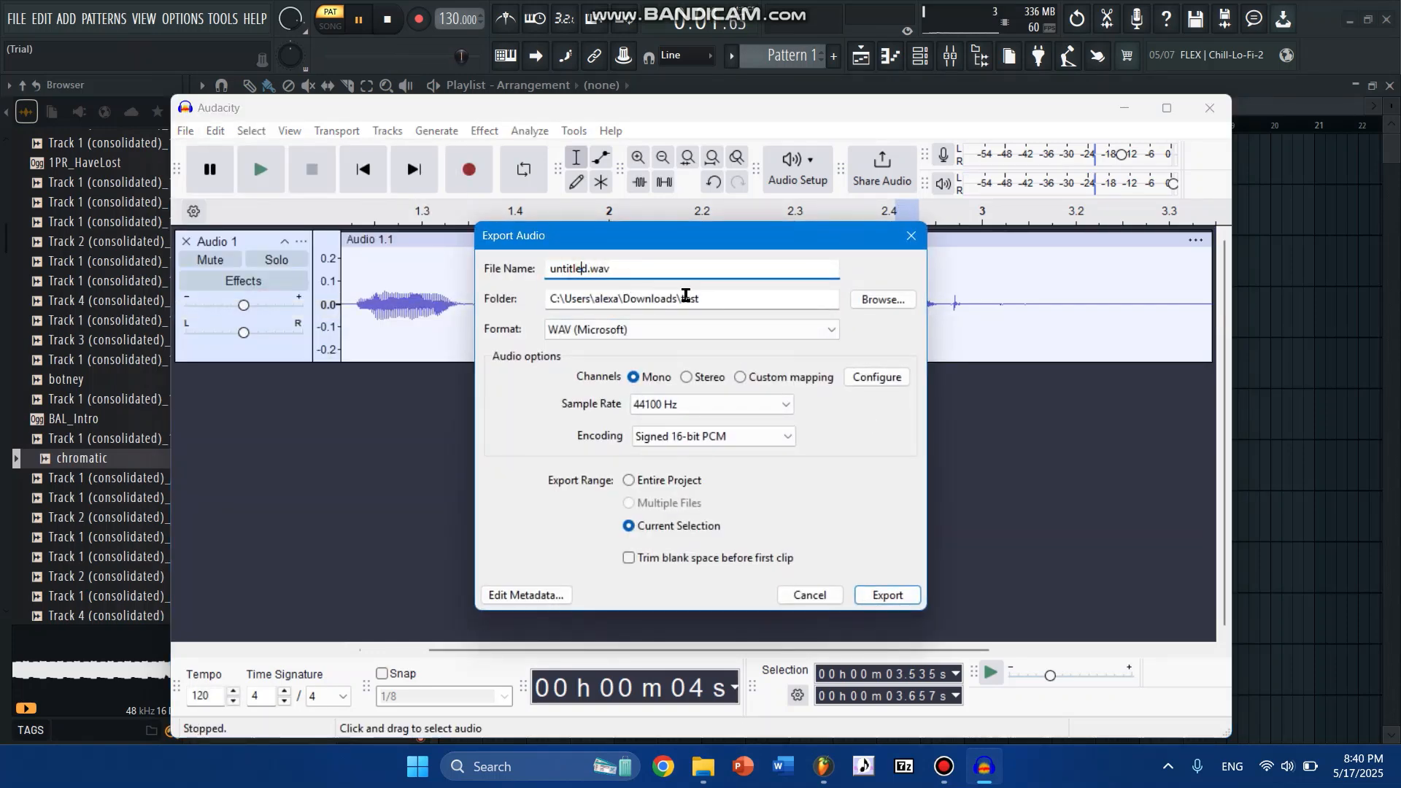
key("BackSpace")
key("BackSpace")
key("BackSpace")
key("BackSpace")
key("BackSpace")
key("BackSpace")
key("BackSpace")
key("BackSpace")
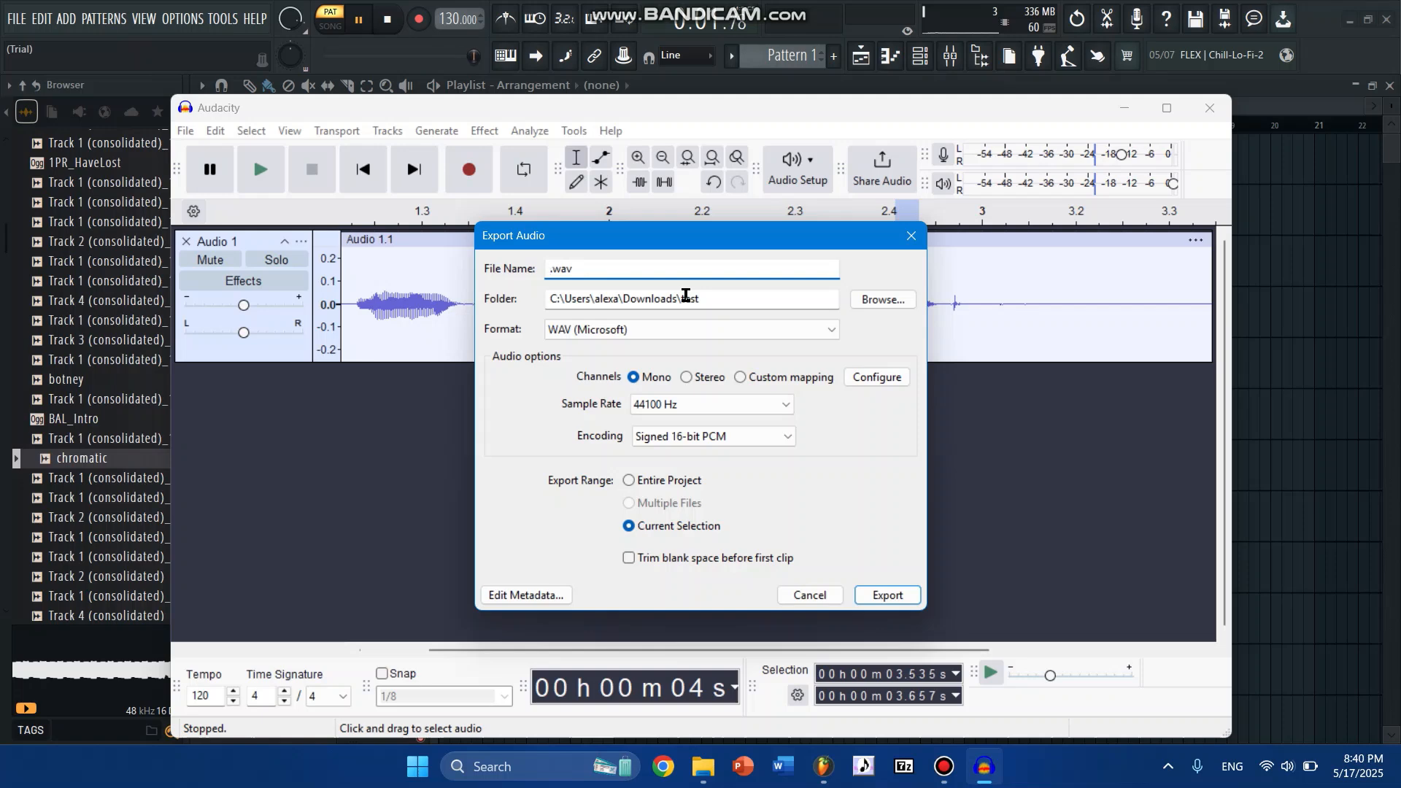
left_click(889, 595)
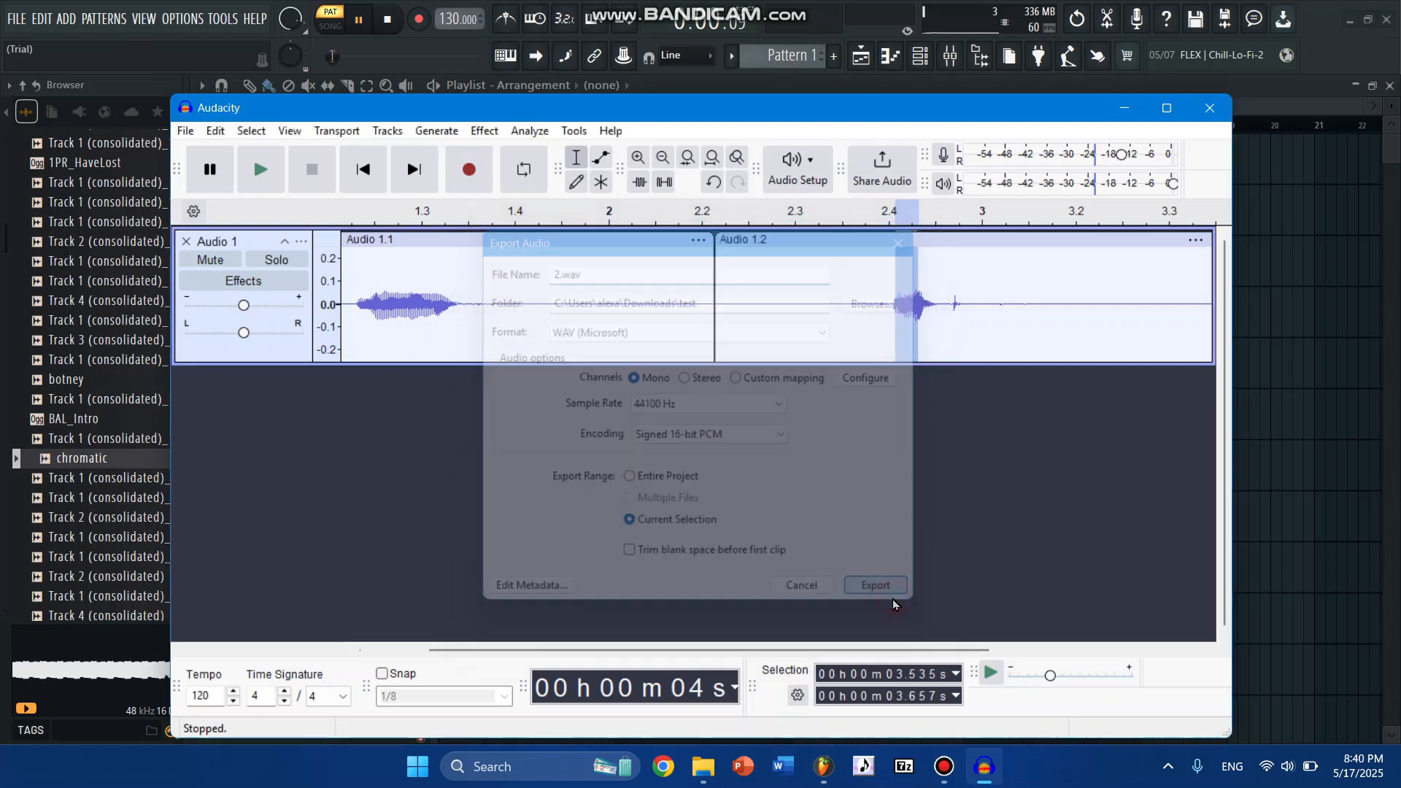
- Switch to FL Studio, stop playback, and place 1.wav from the Downloads test folder at the start of playlist Track 1
left_click(659, 36)
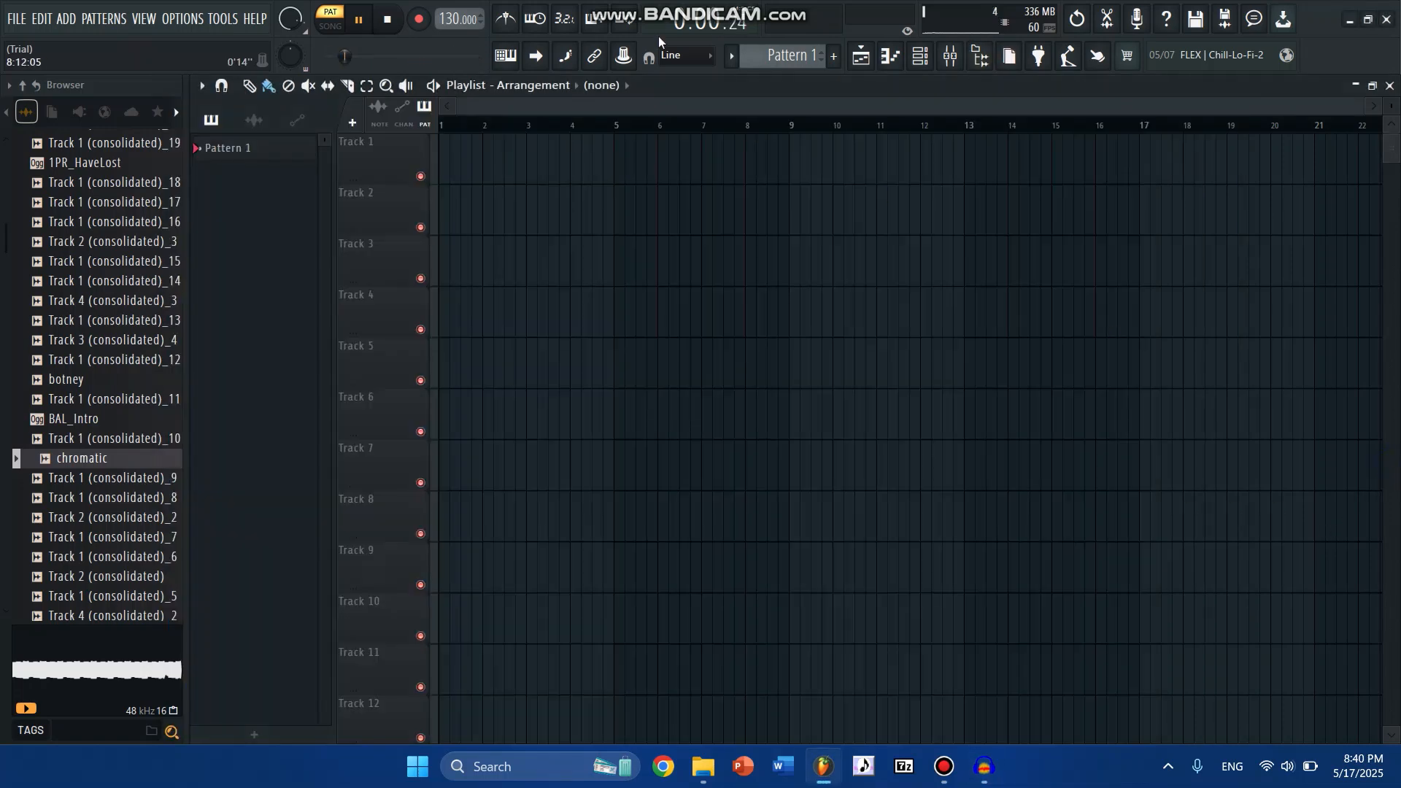
key("space")
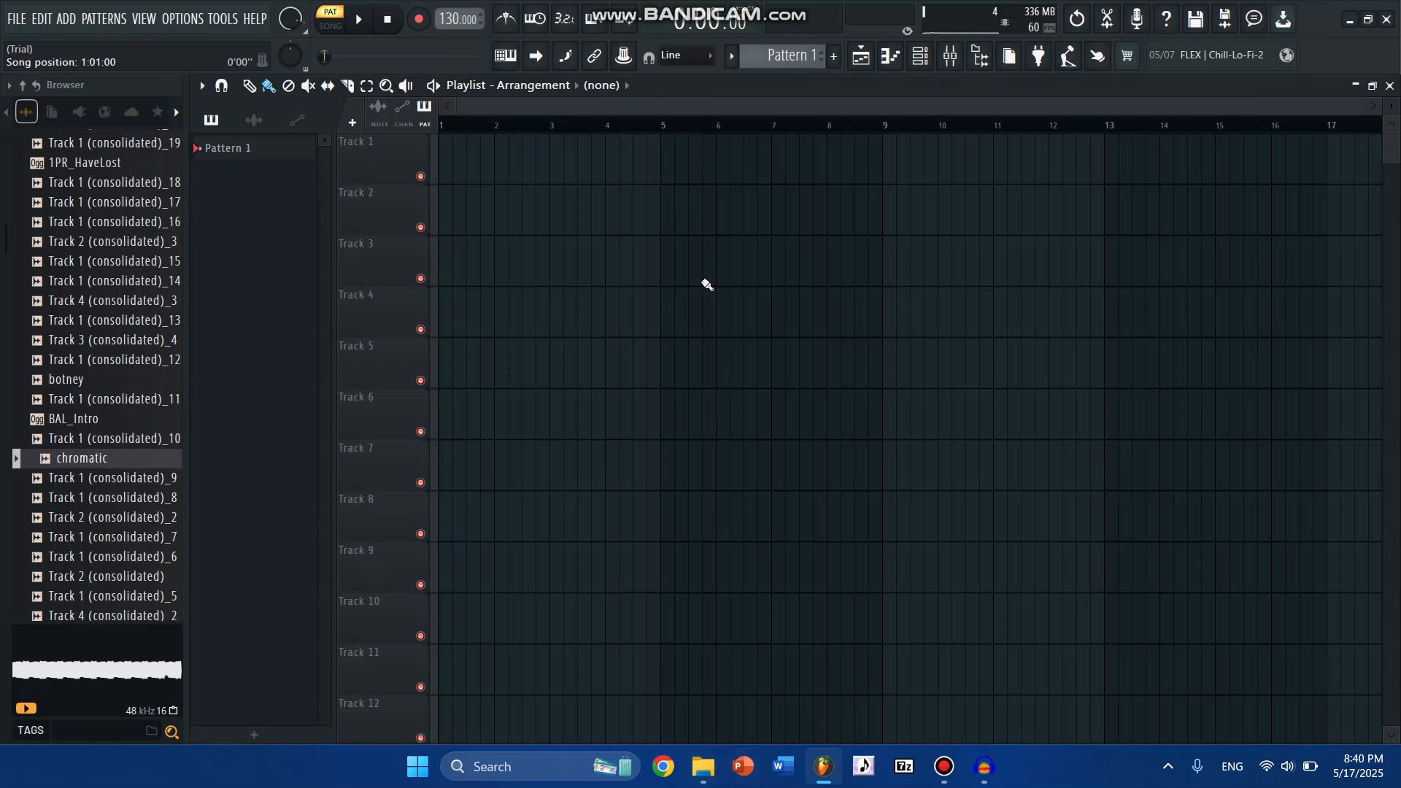
mouse_move(721, 773)
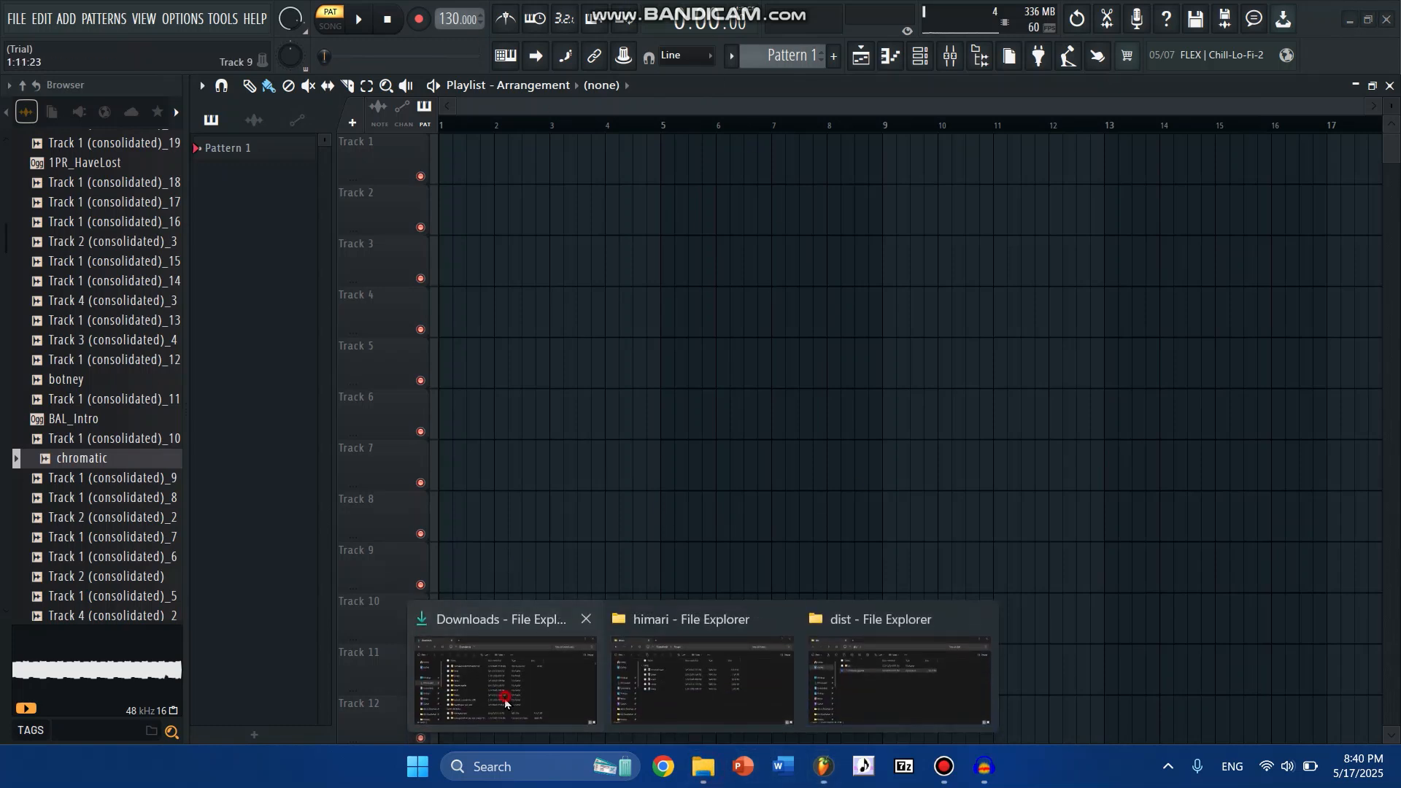
left_click(533, 675)
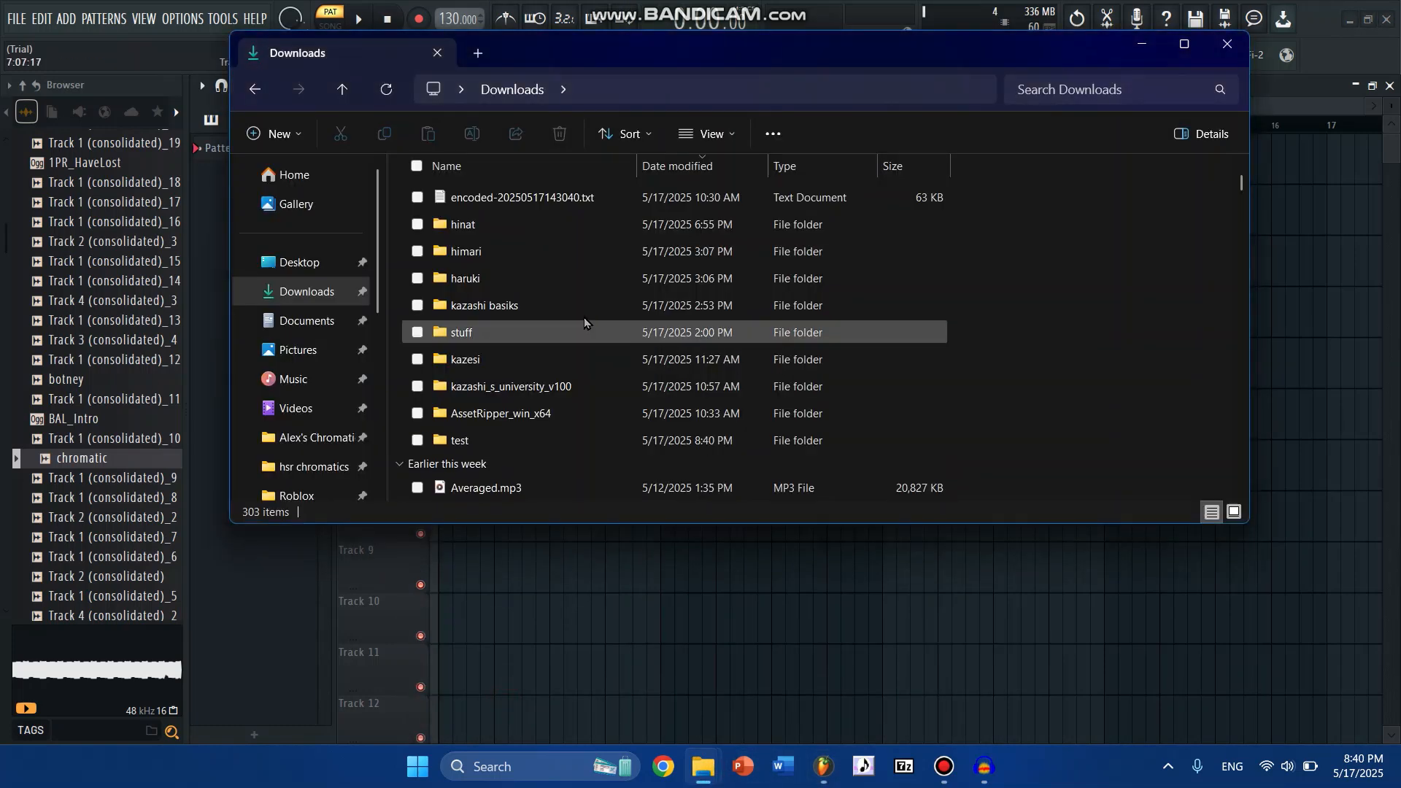
double_click(496, 441)
left_click_drag(474, 255, 443, 146)
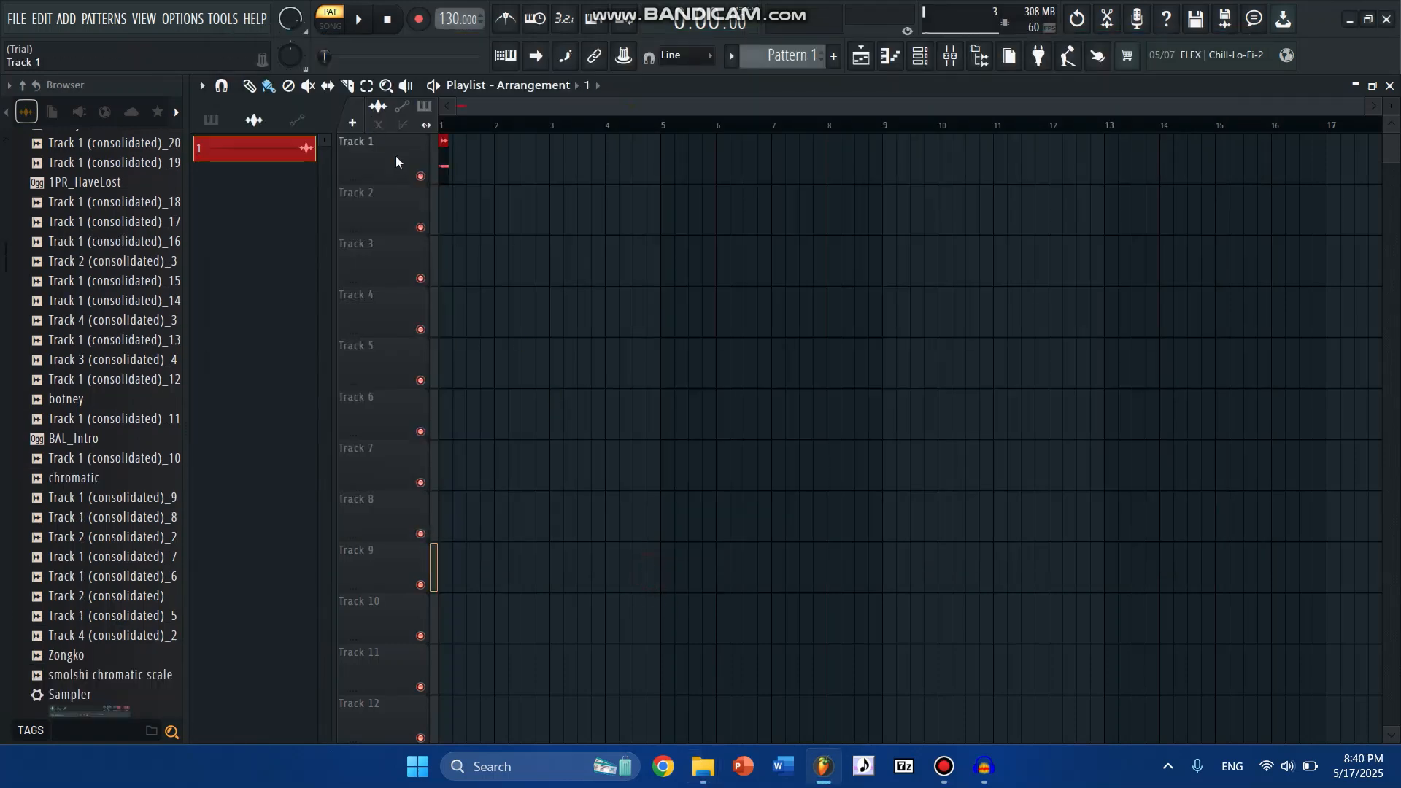
- Open the settings of the audio clip on Track 1 and enable Normalize
double_click(446, 167)
left_click(484, 342)
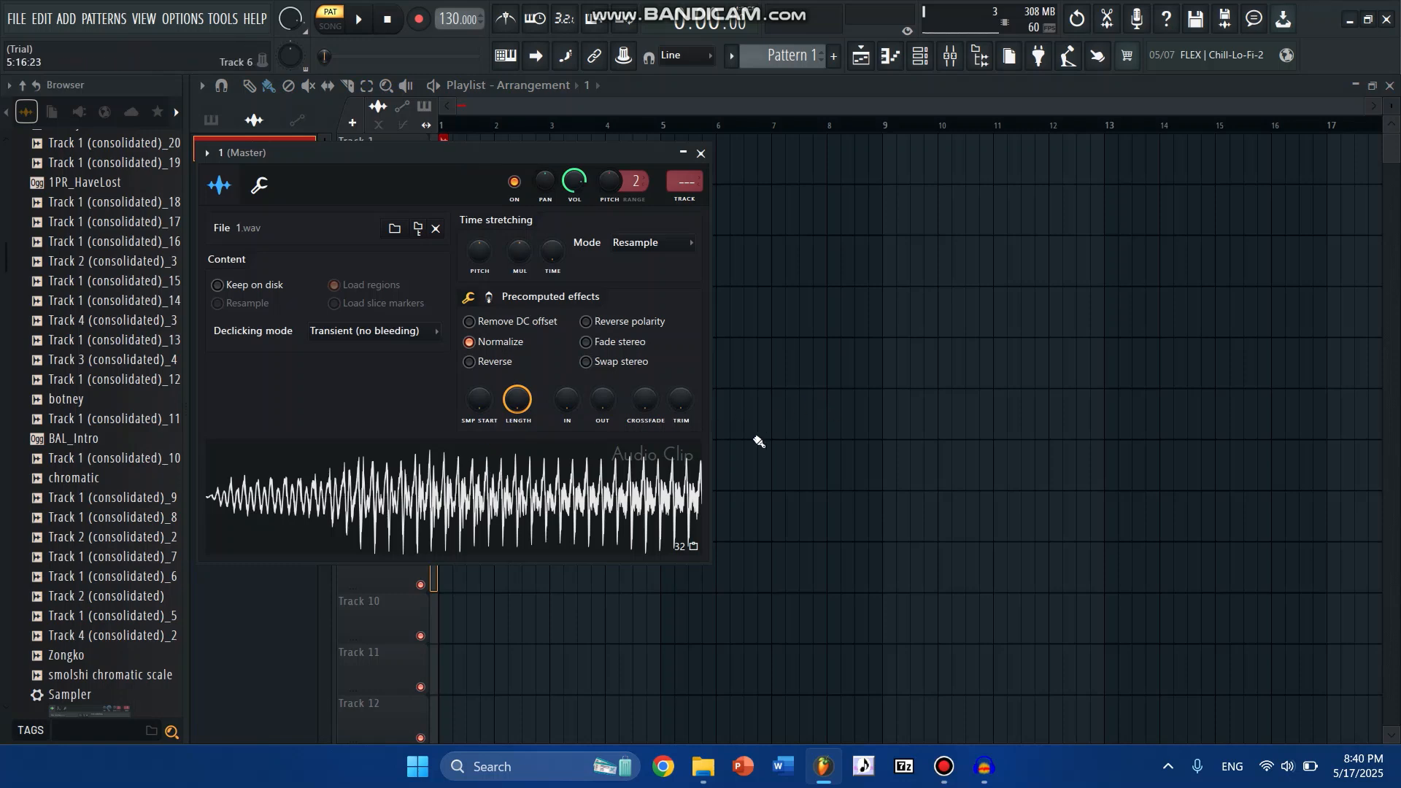
- Send the 1.wav audio clip to the Newtone pitch corrector and accept the trial notice
right_click(887, 429)
double_click(443, 162)
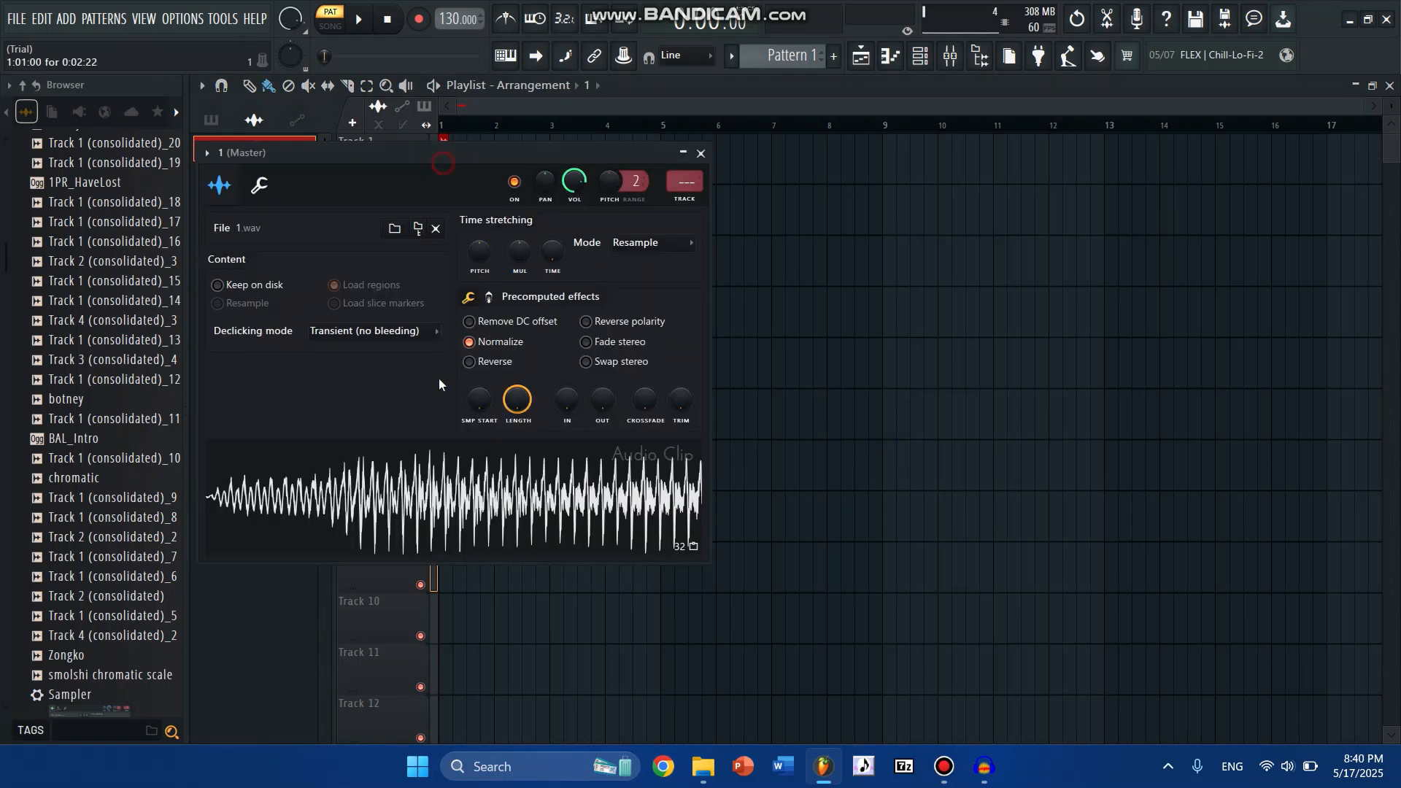
right_click(478, 486)
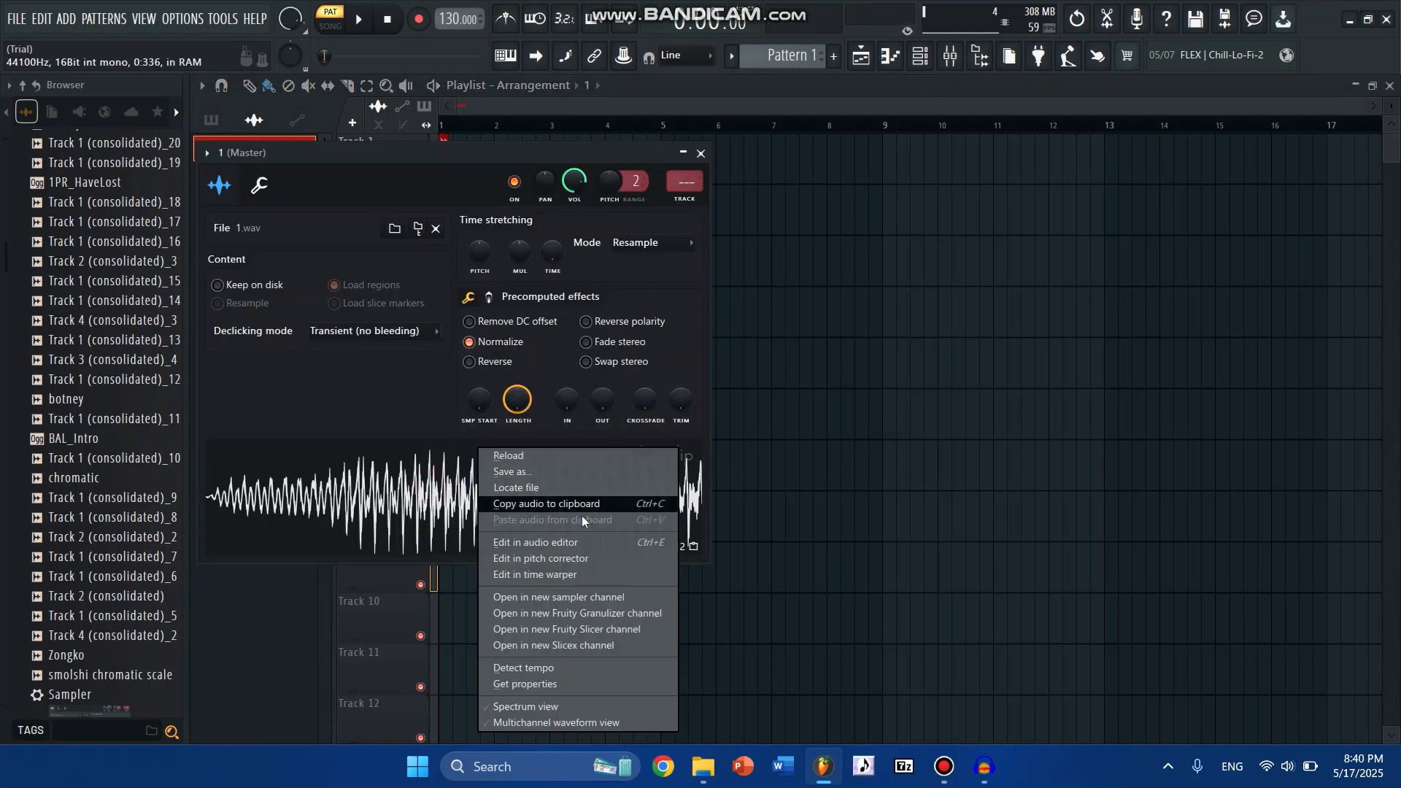
left_click(553, 559)
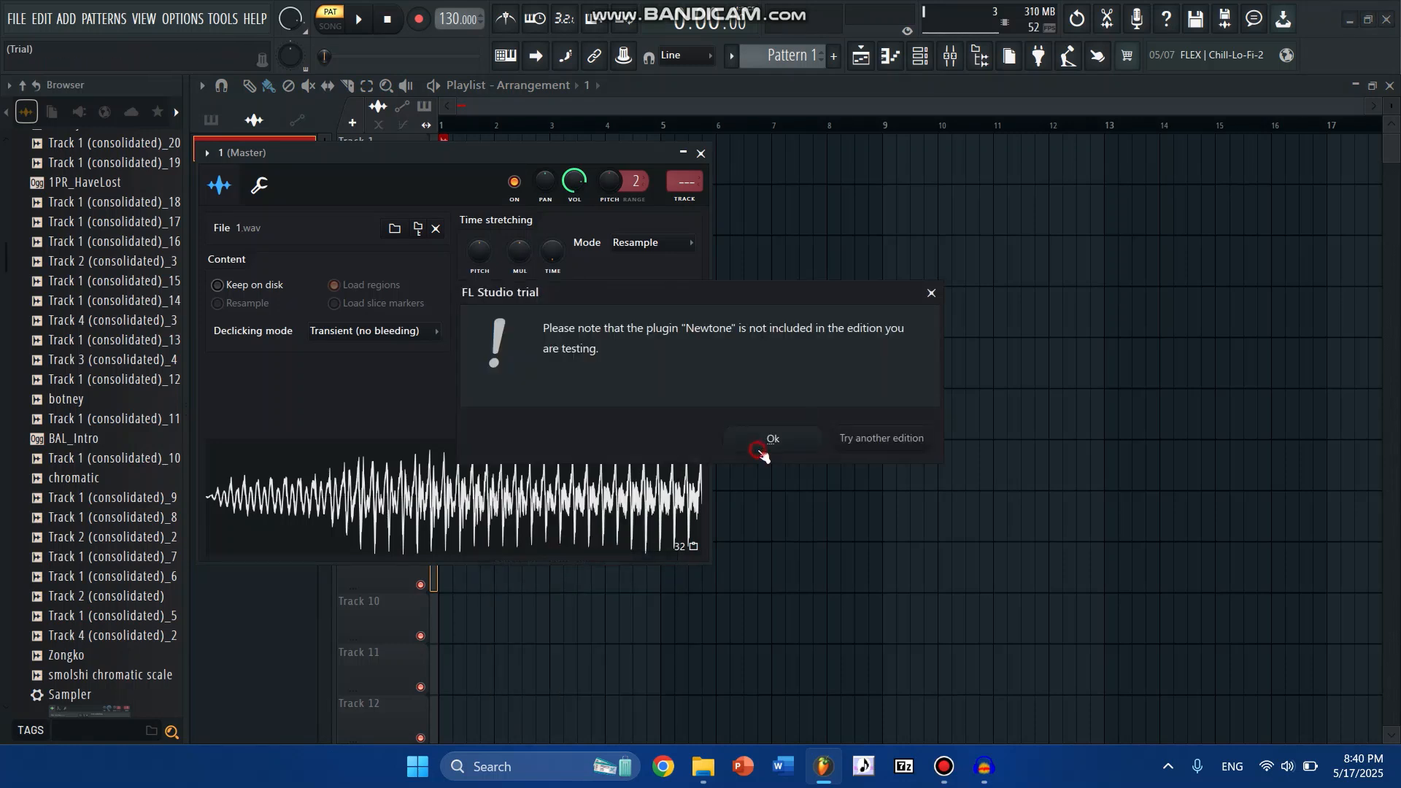
left_click(760, 451)
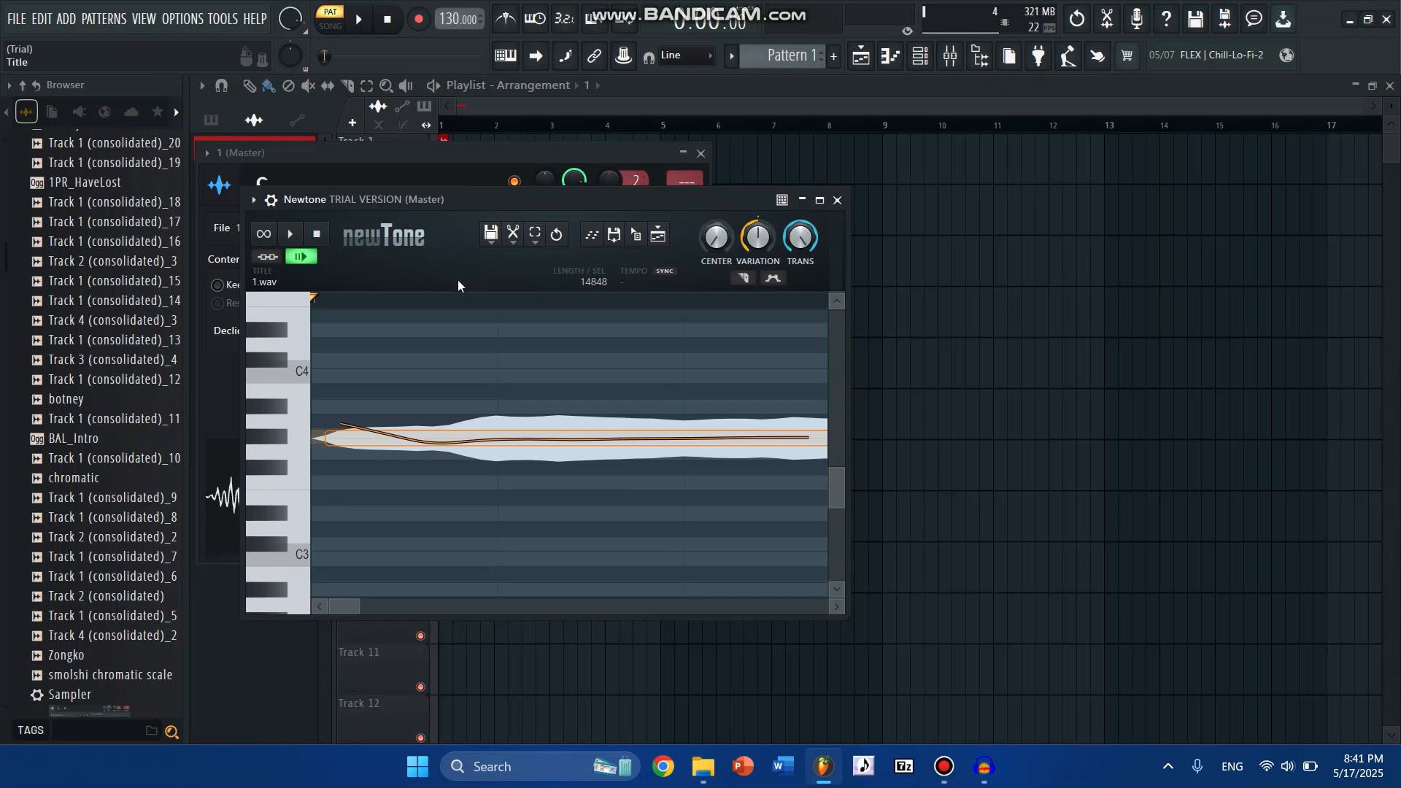
- Play back 1.wav in Newtone and slice its note about two-thirds of the way along
scroll(469, 304, "down", 3)
key("space")
key("space")
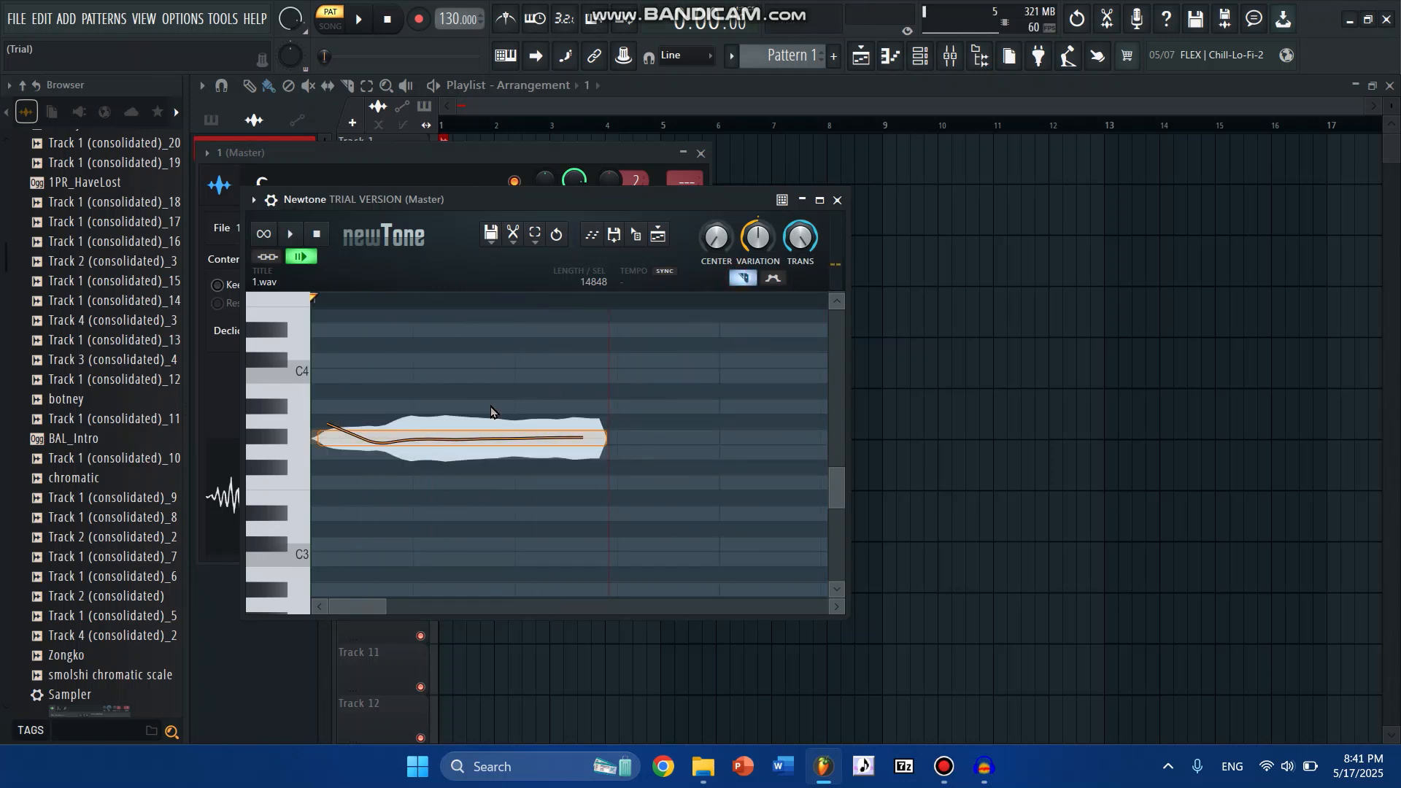
left_click(495, 436)
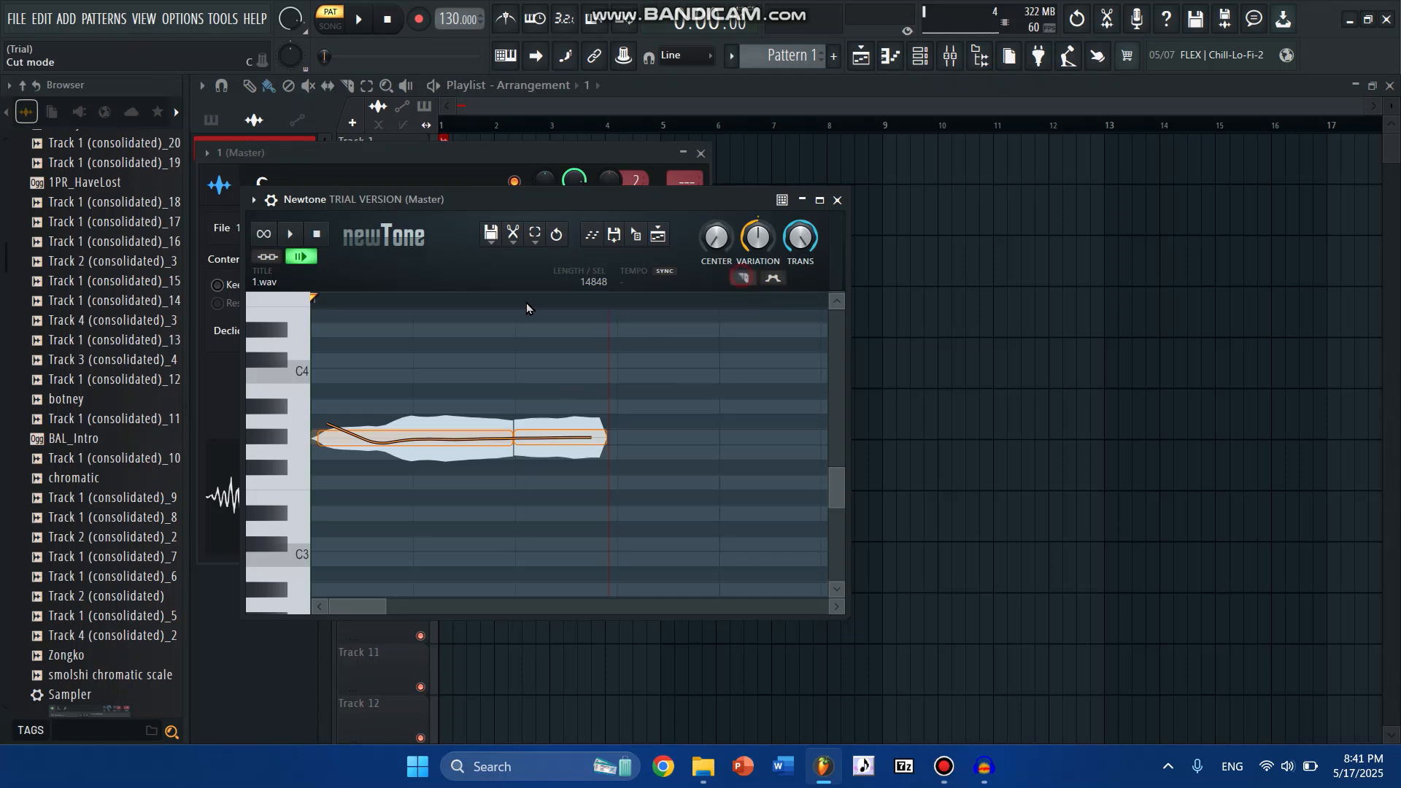
scroll(495, 304, "down", 5)
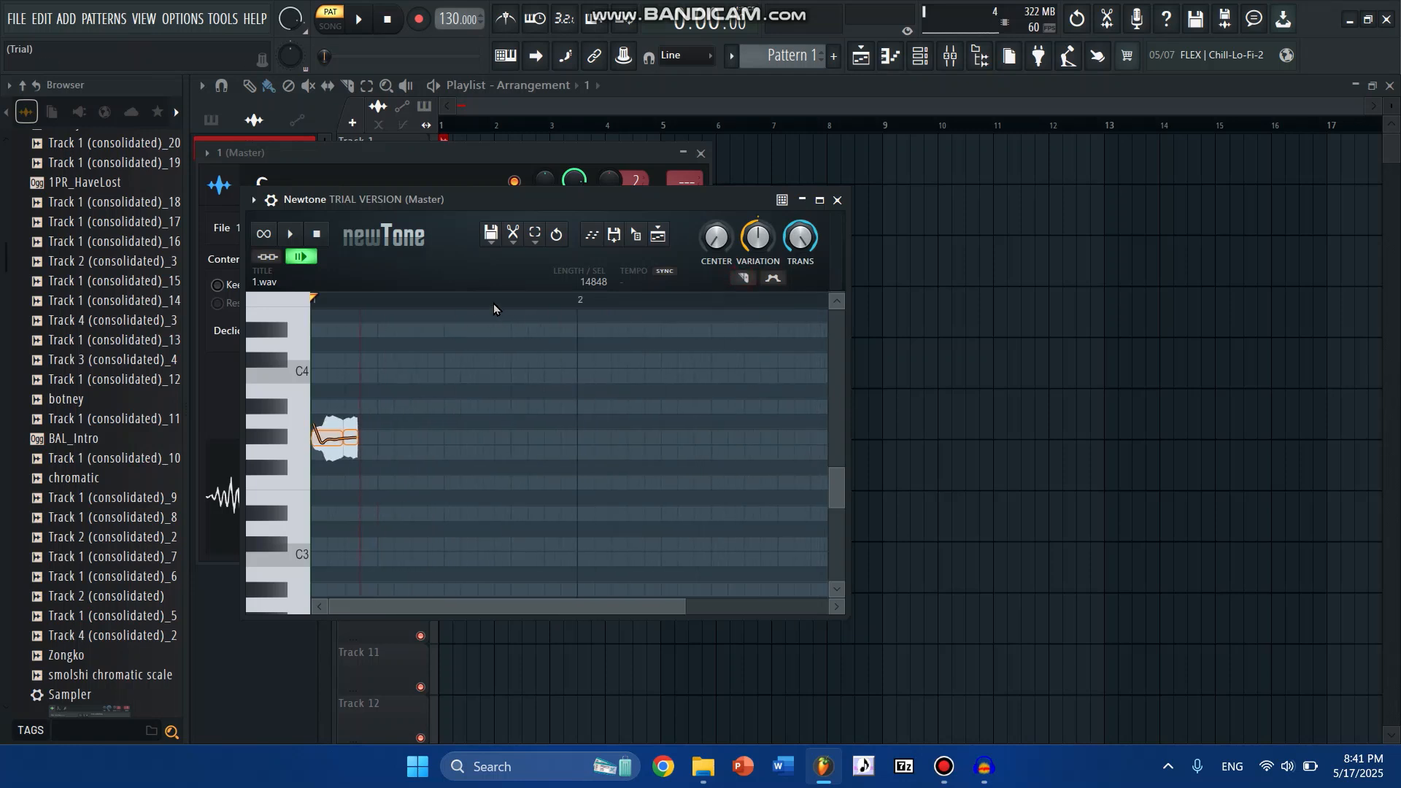
- Stretch the end of the second slice to about bar 6 and play back the lengthened note
scroll(493, 304, "down", 2)
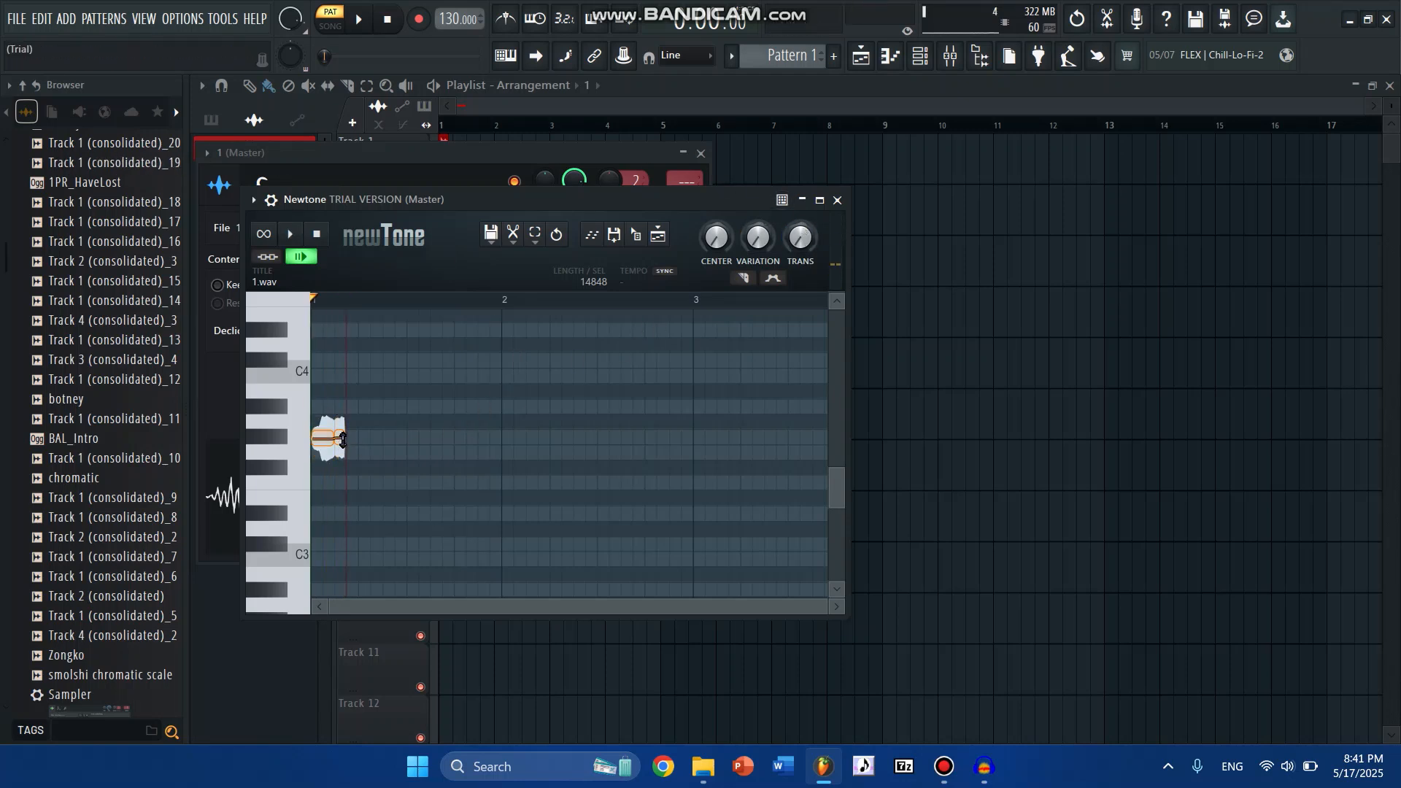
scroll(321, 304, "up", 2)
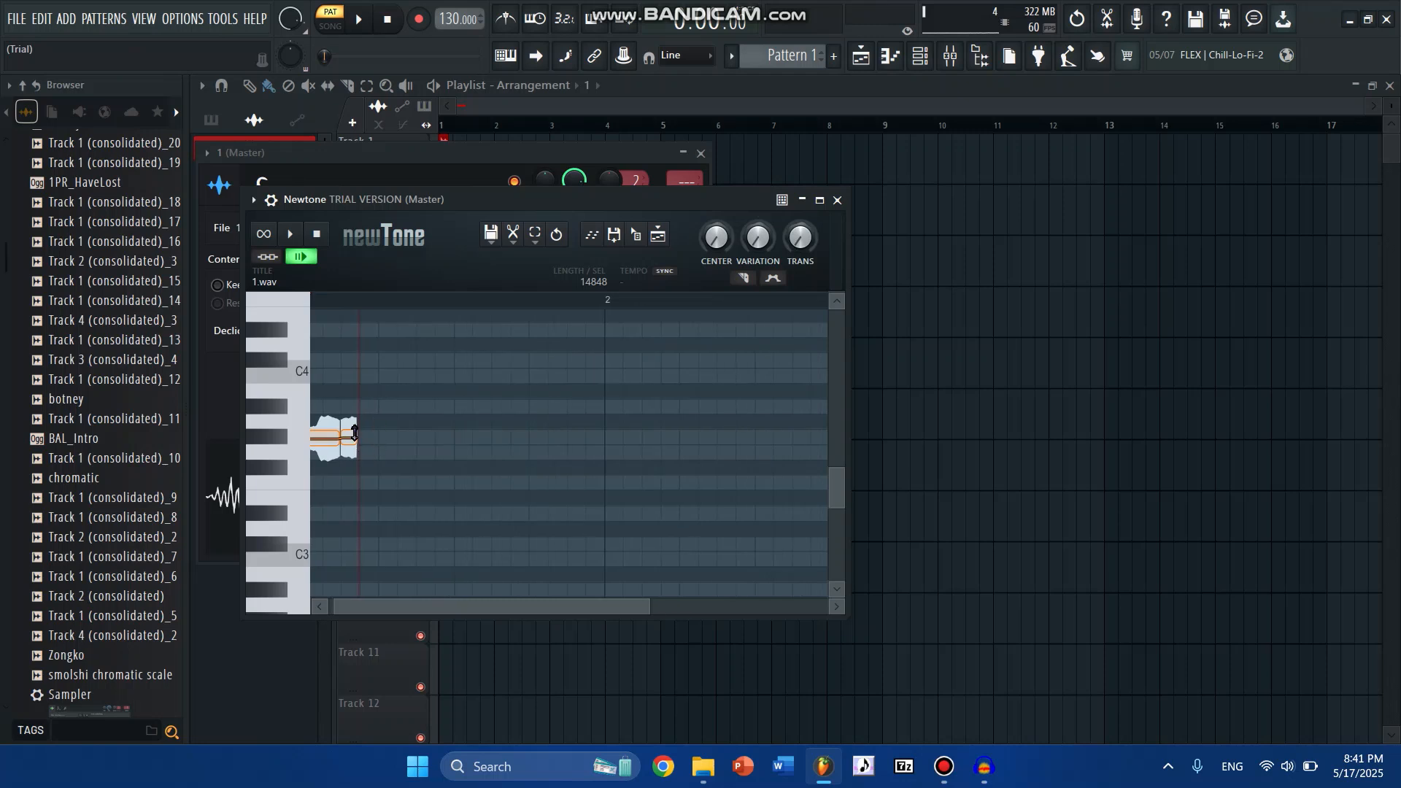
scroll(324, 303, "up", 2)
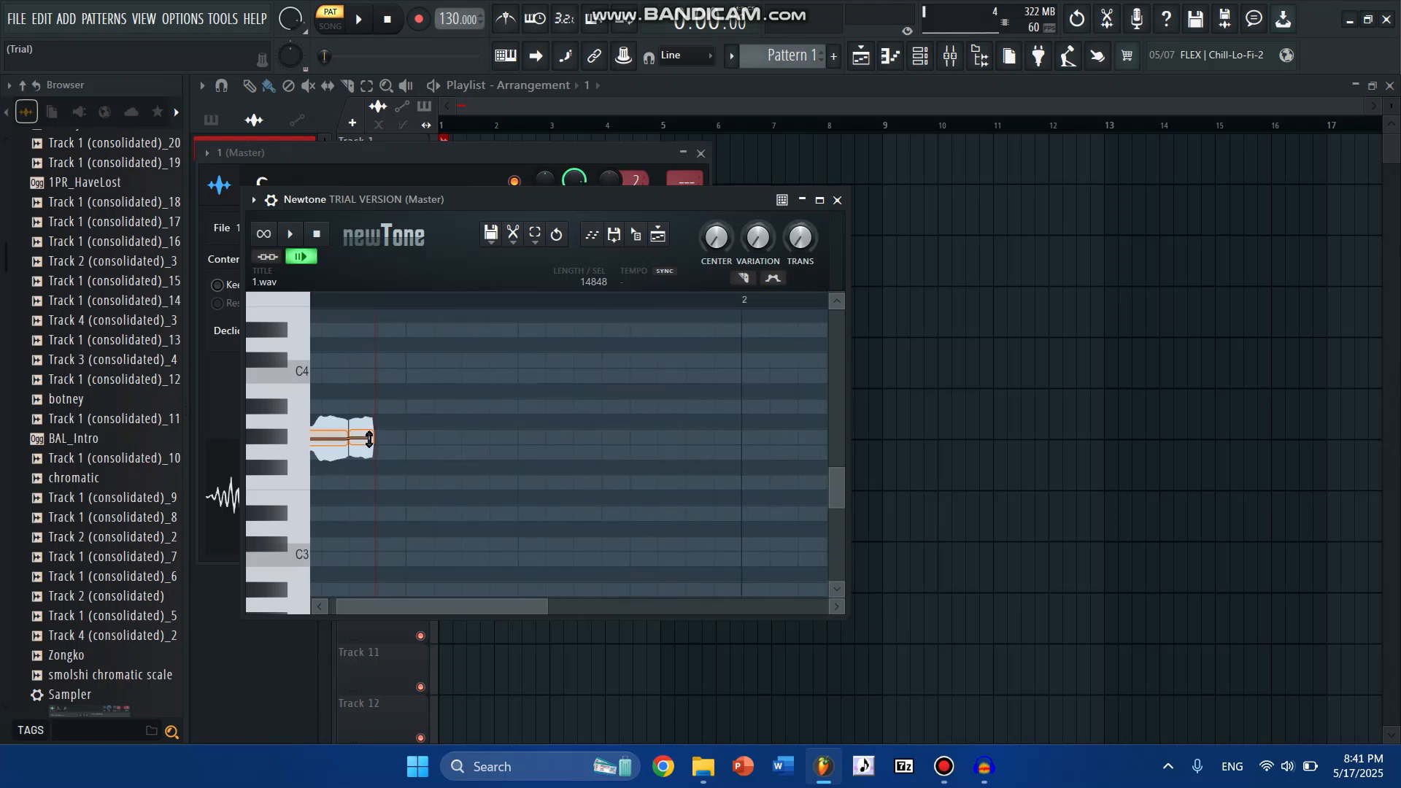
left_click_drag(373, 438, 1398, 429)
key("space")
scroll(510, 302, "down", 5)
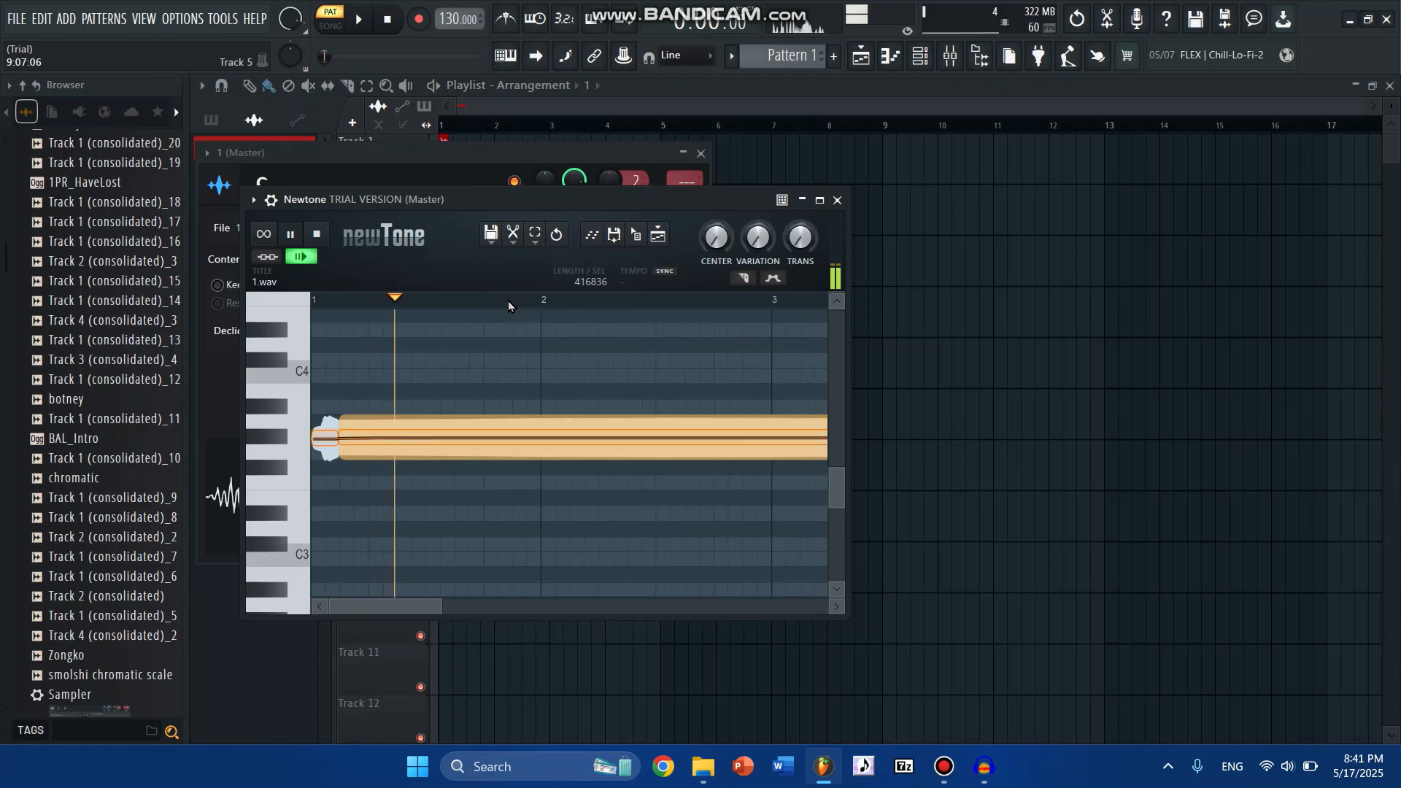
key("space")
- Maximize Newtone and extend the second slice in two more stretches, to about bar 38 and then about bar 226
left_click(819, 199)
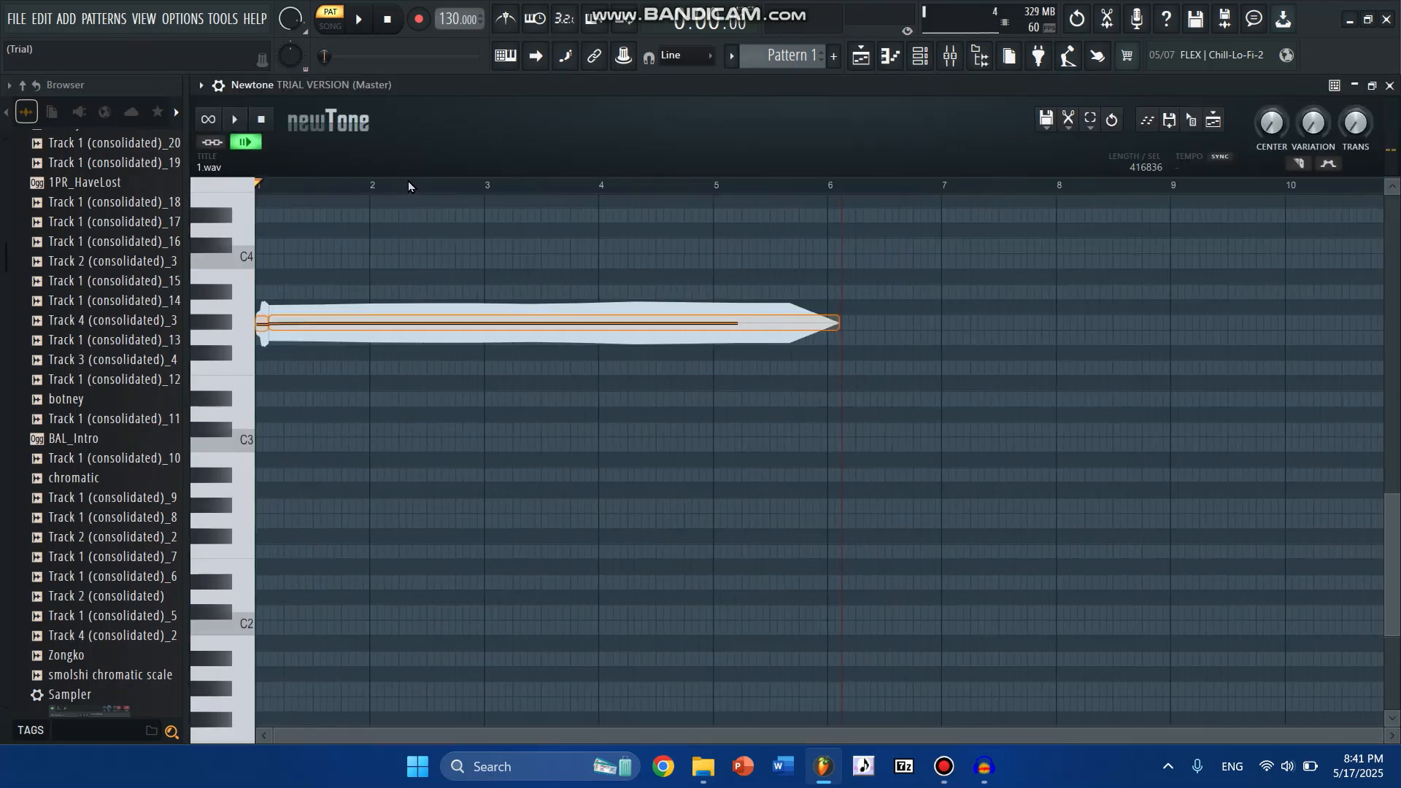
scroll(786, 292, "down", 1)
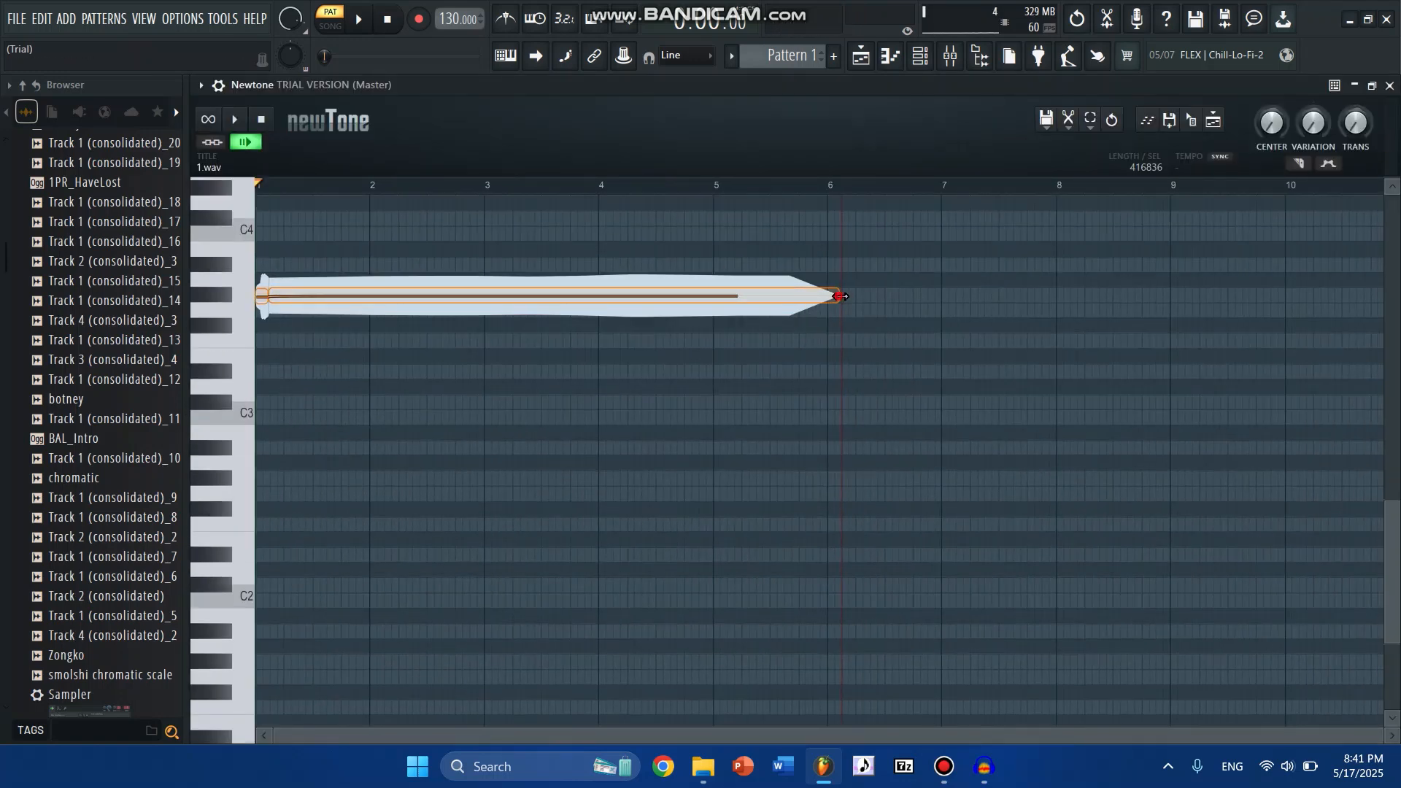
left_click_drag(842, 296, 1396, 300)
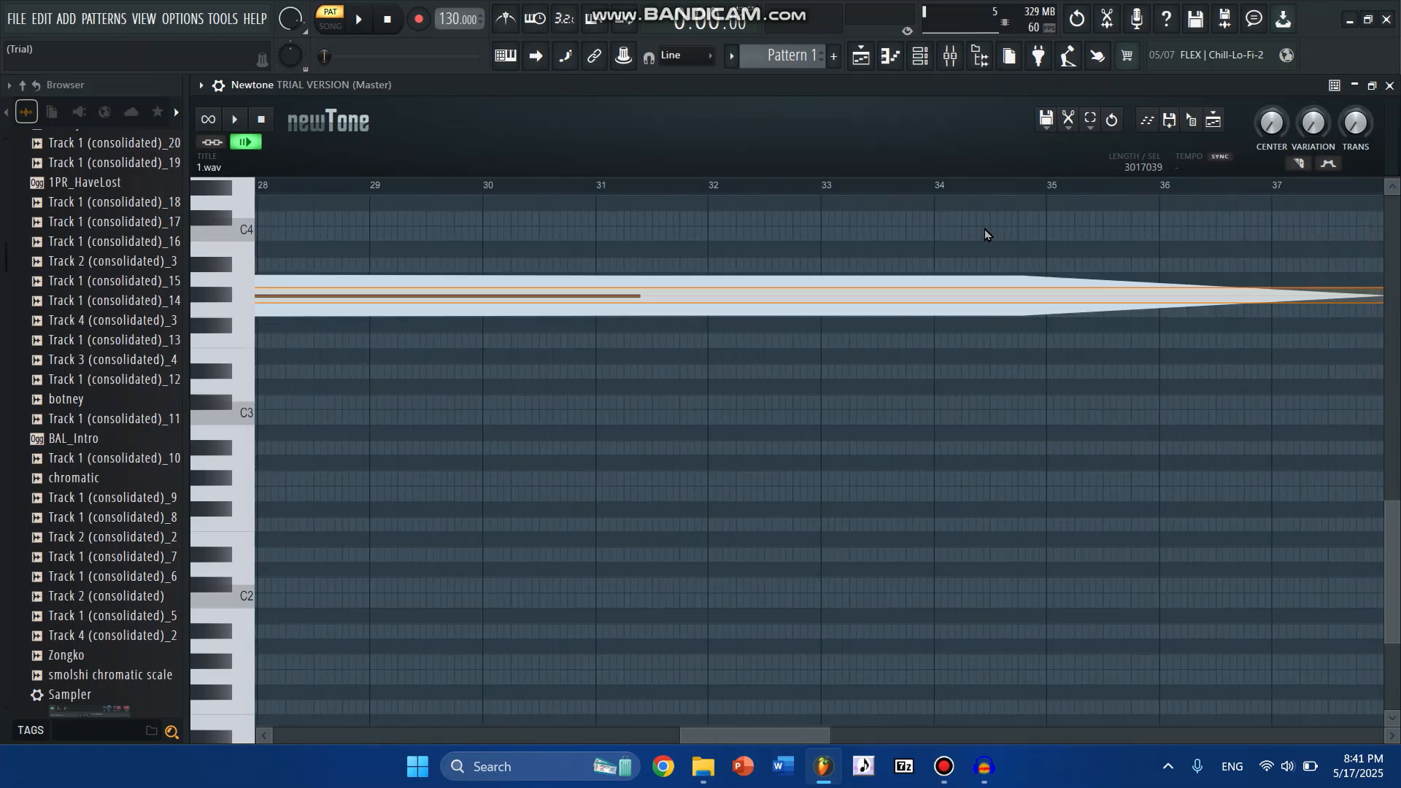
scroll(739, 203, "down", 7)
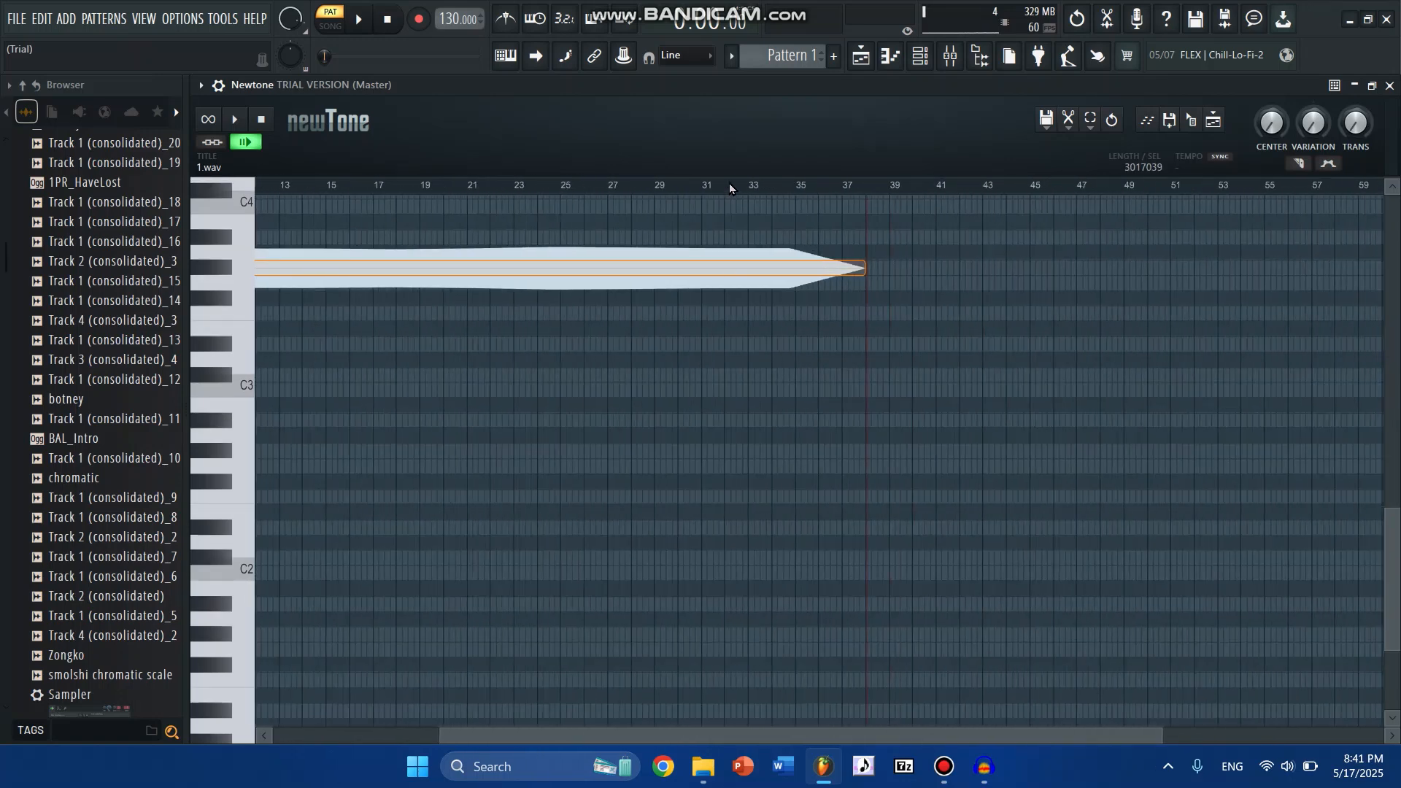
left_click_drag(823, 269, 1396, 267)
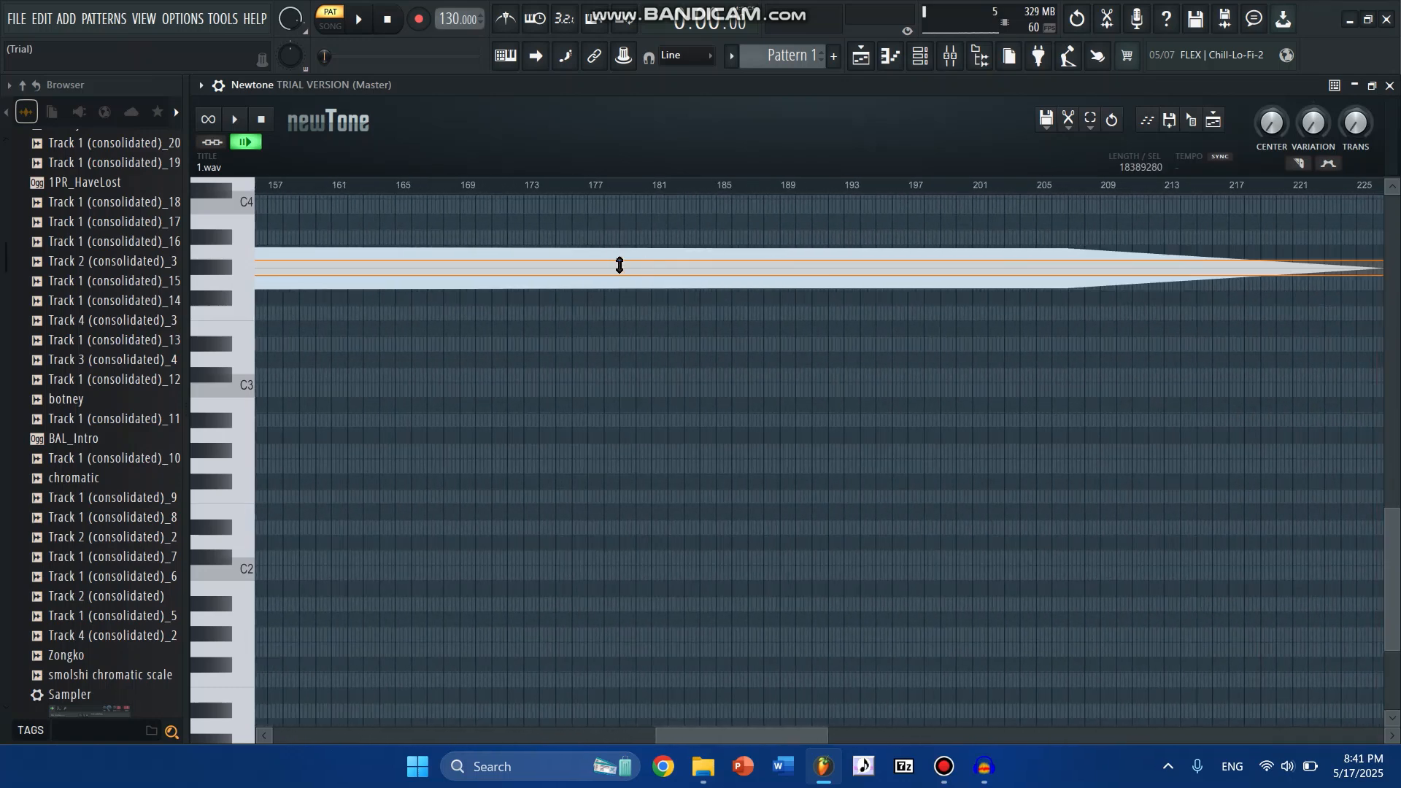
scroll(551, 208, "down", 5)
scroll(618, 187, "down", 1)
left_click_drag(671, 729, 291, 730)
scroll(318, 480, "up", 10)
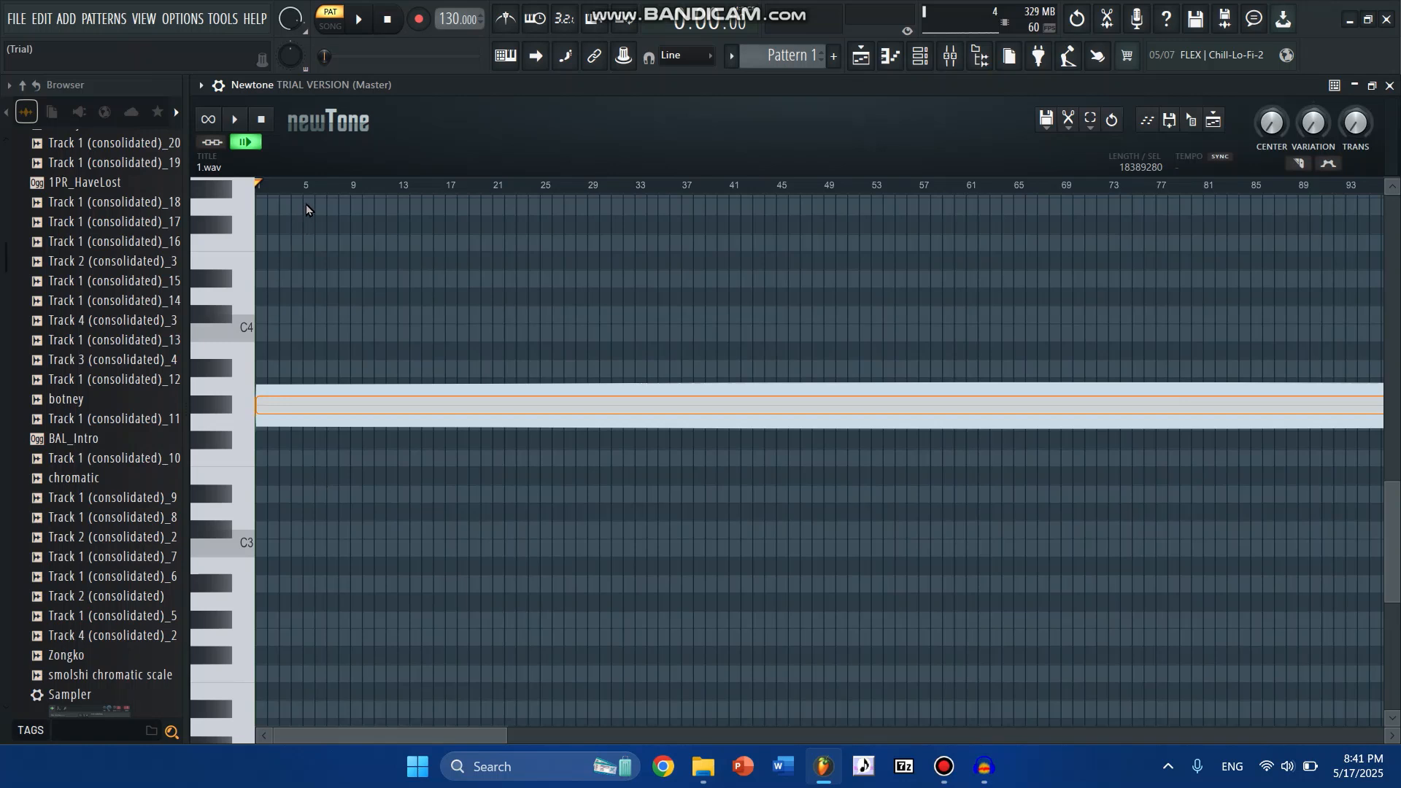
- Open Edison, arm recording on input, and start playing the stretched note in Newtone
left_click(1107, 20)
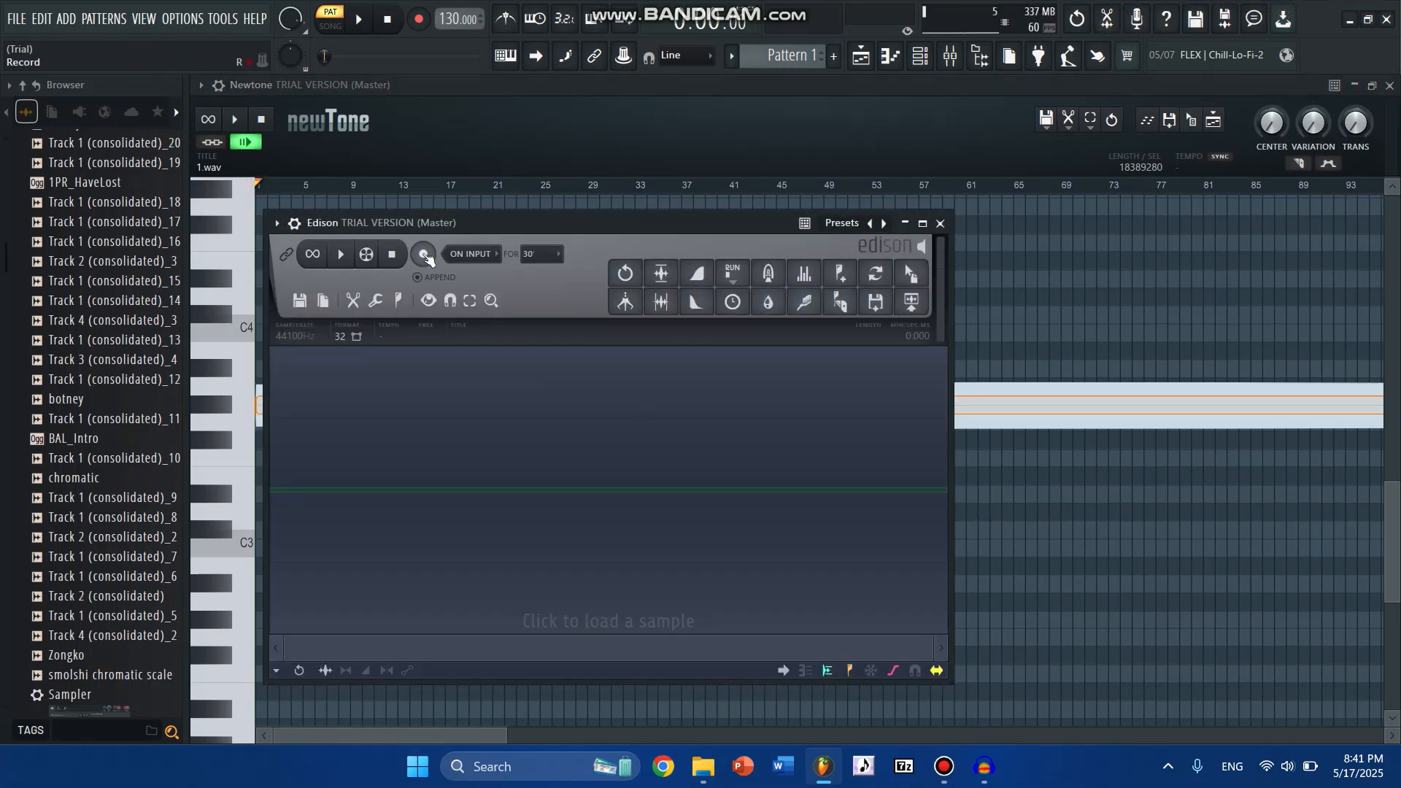
left_click(424, 254)
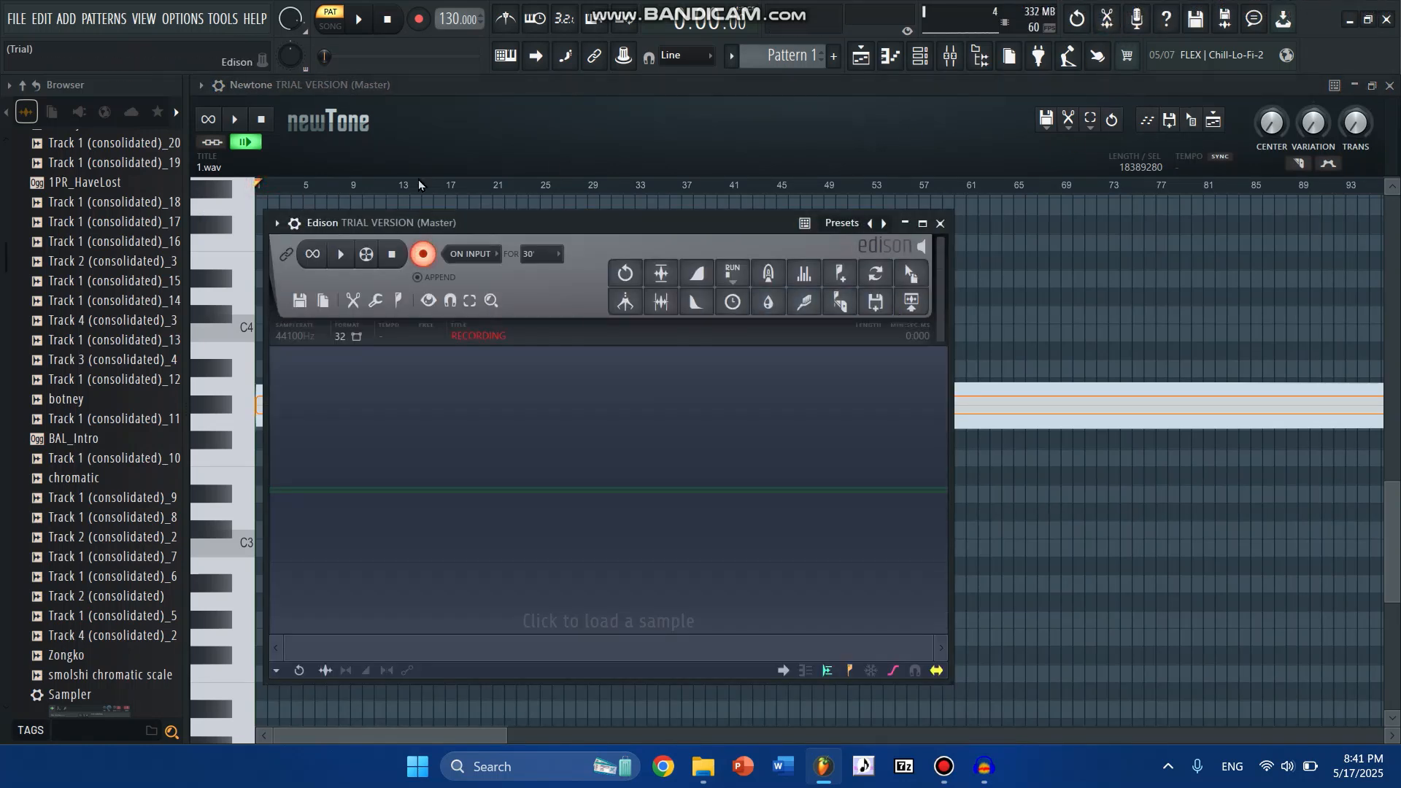
left_click(413, 117)
key("space")
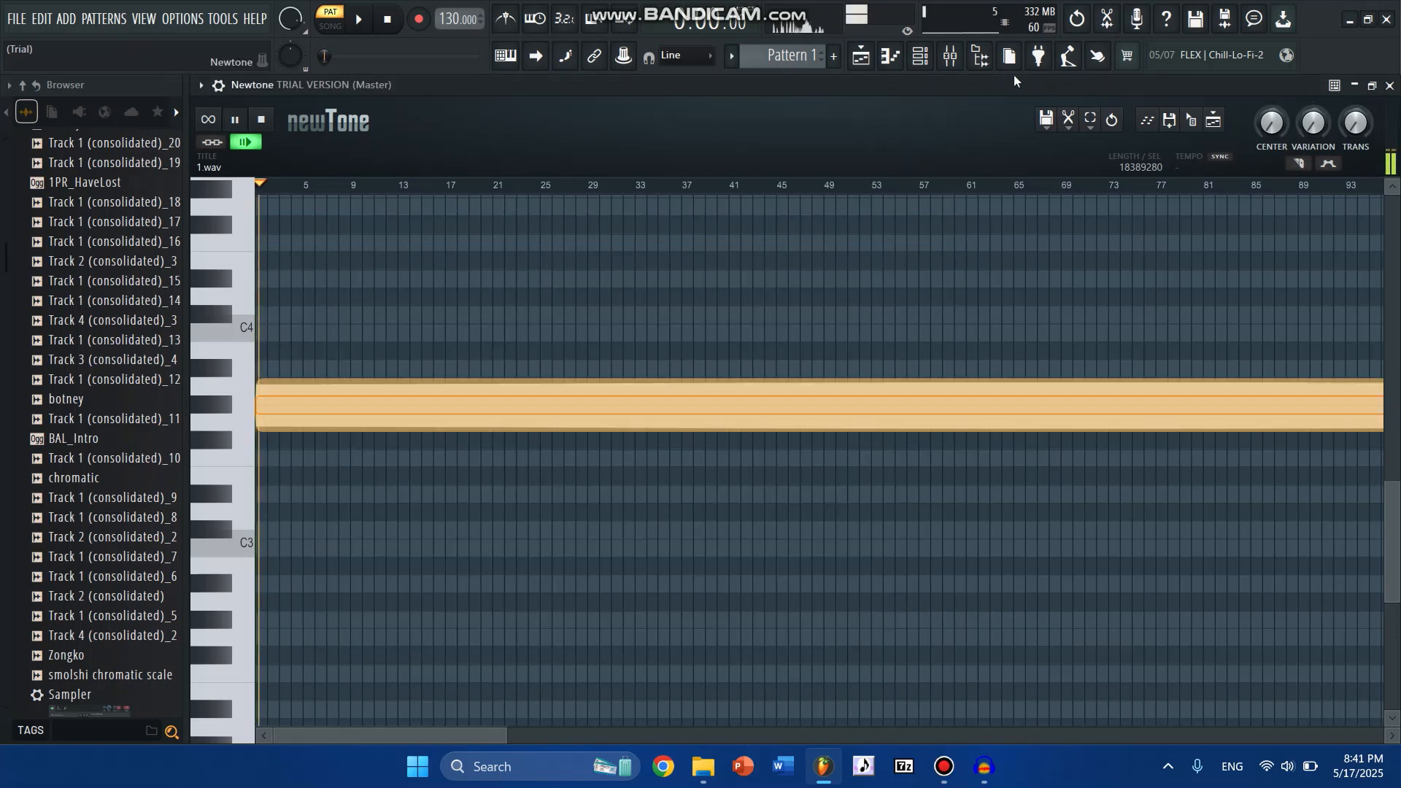
- Stop Newtone's playback and the Edison recording, and delete the silent tail from about 7:558 to 8:886
left_click(1108, 21)
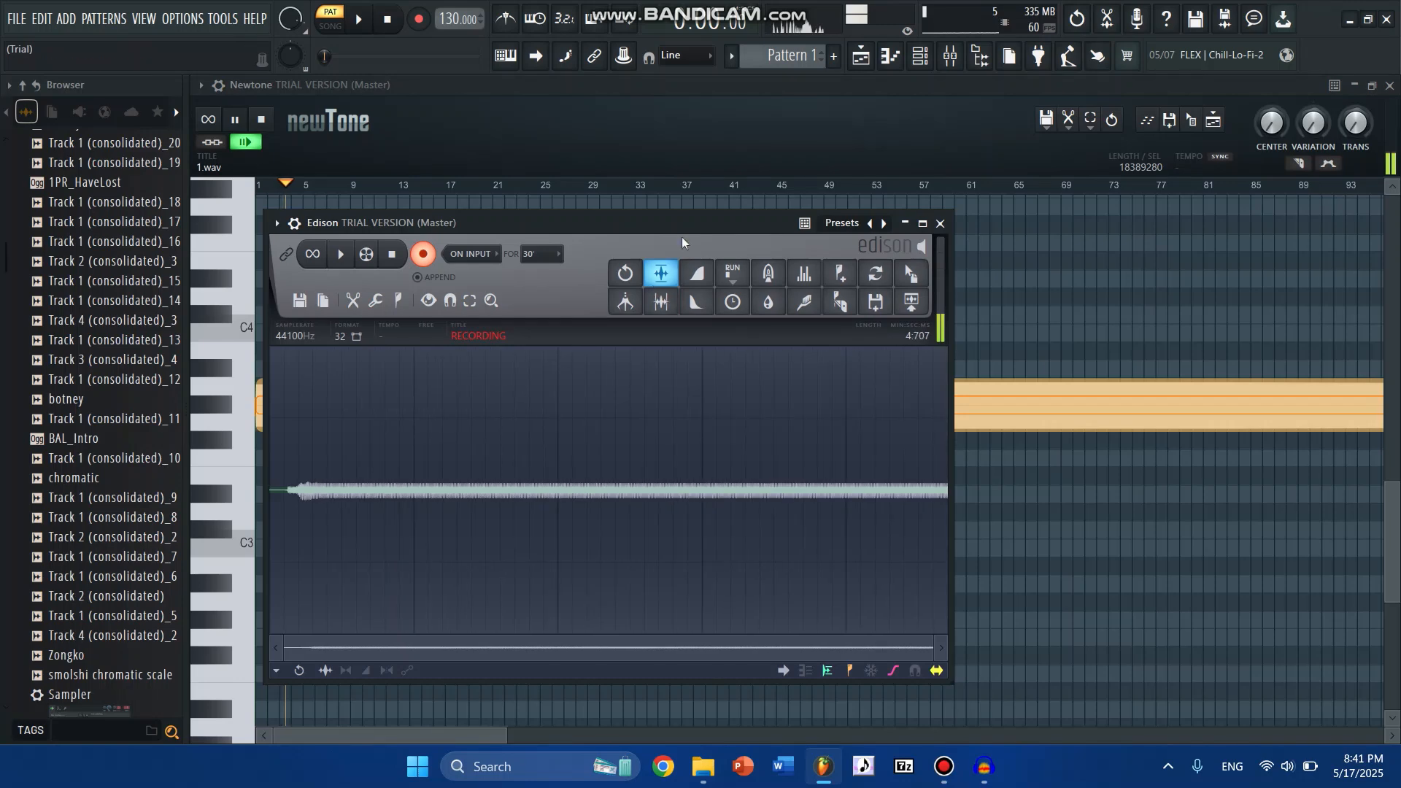
left_click(652, 137)
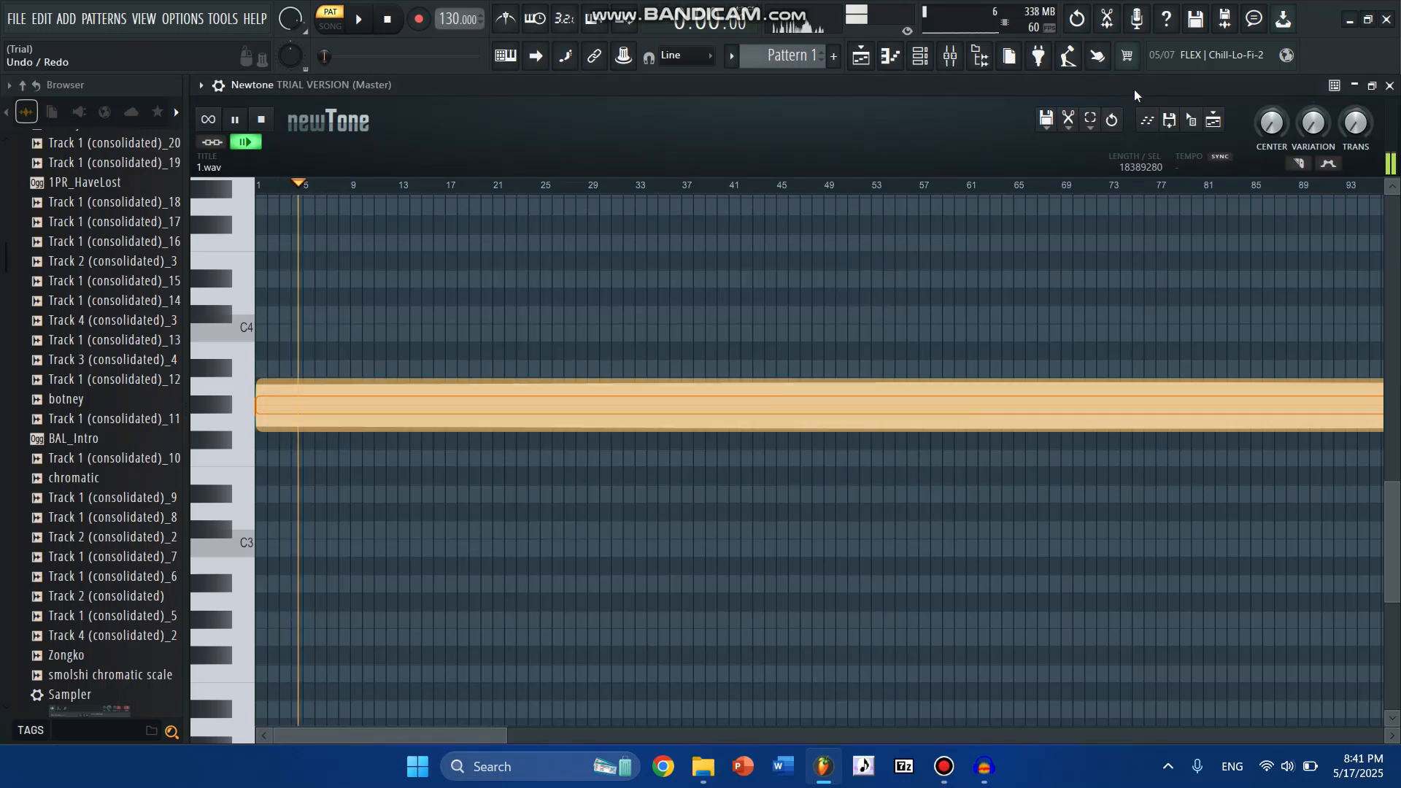
key("space")
left_click(1106, 26)
left_click(430, 256)
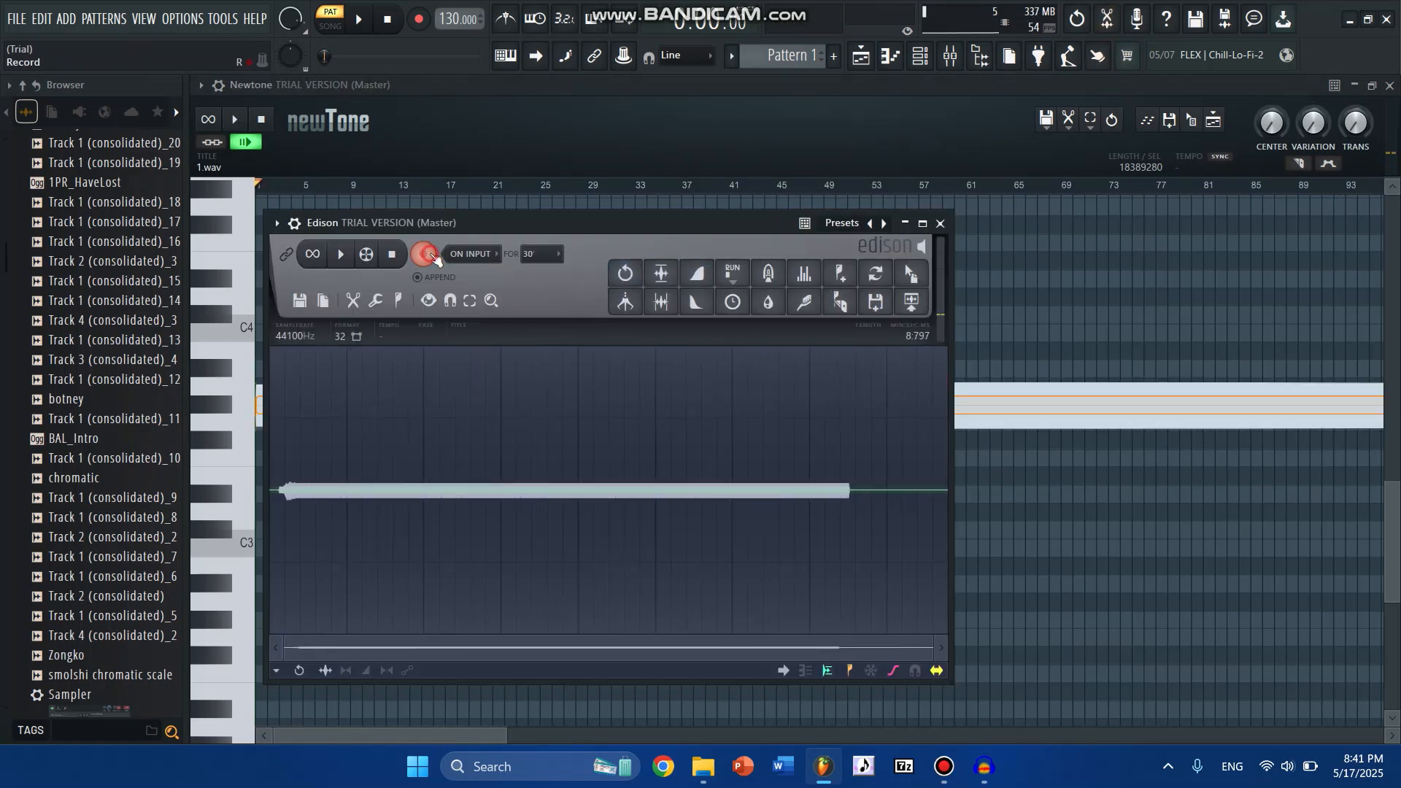
left_click_drag(847, 475, 959, 459)
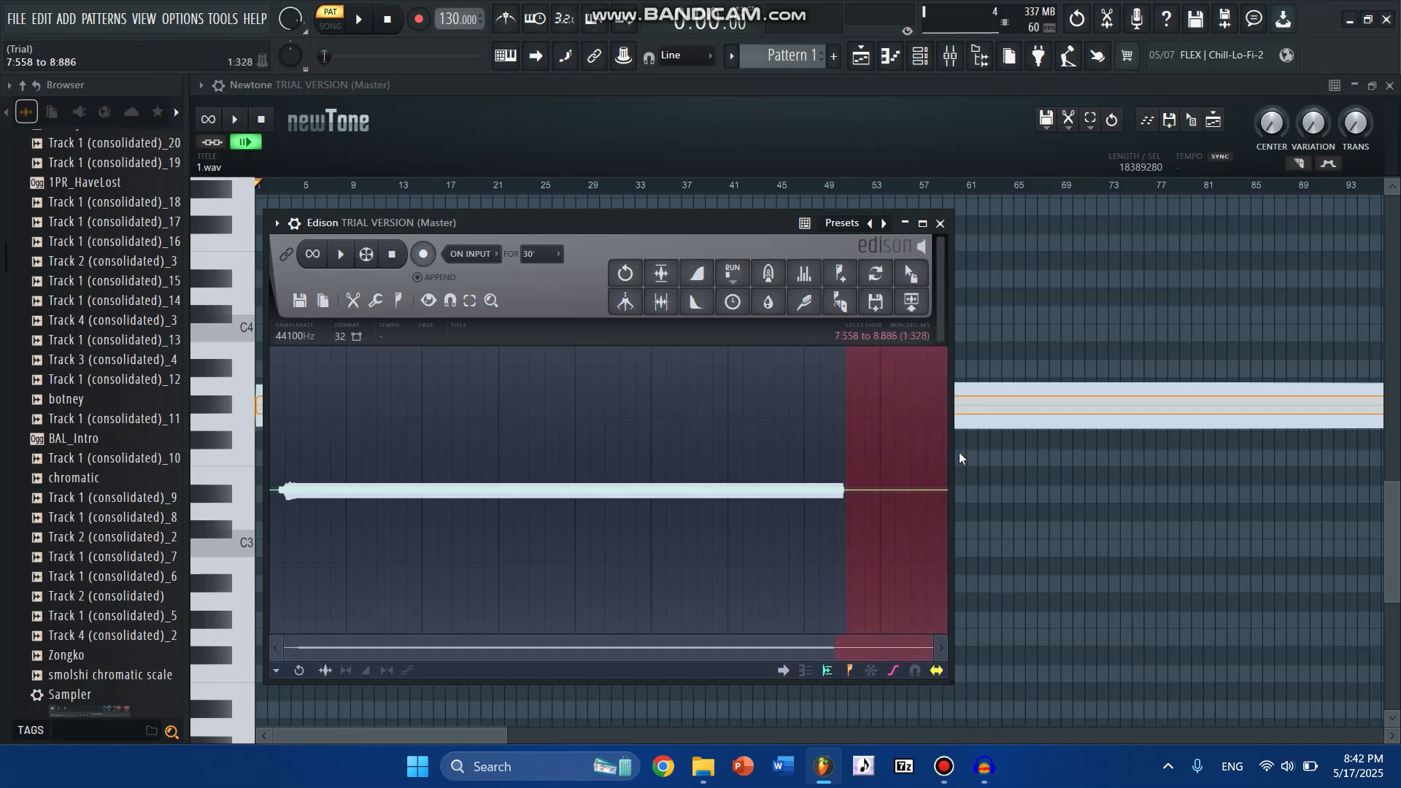
key("Delete")
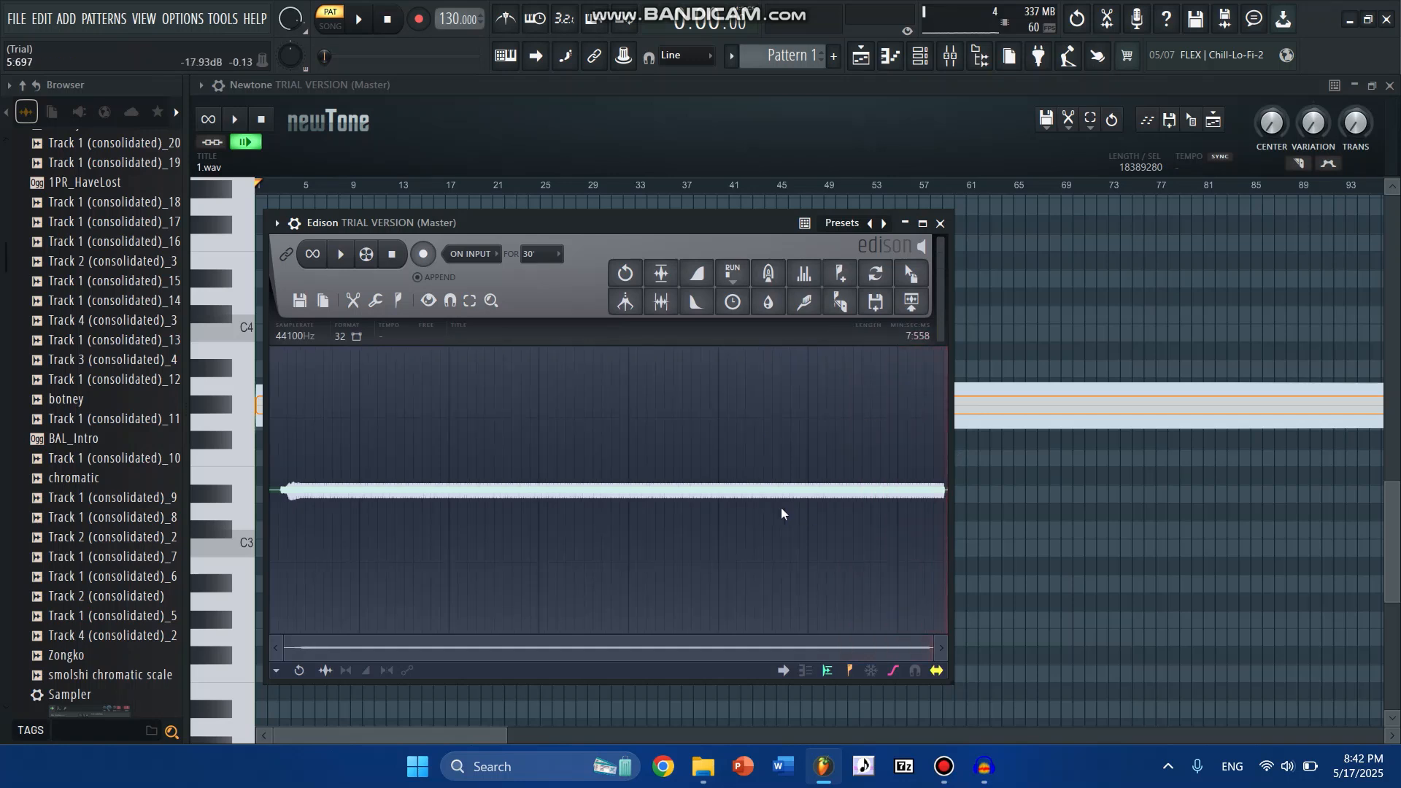
- Save the entire Edison recording as 1.wav in the Downloads test folder, replacing the existing file, and close Newtone
key("ctrl+a")
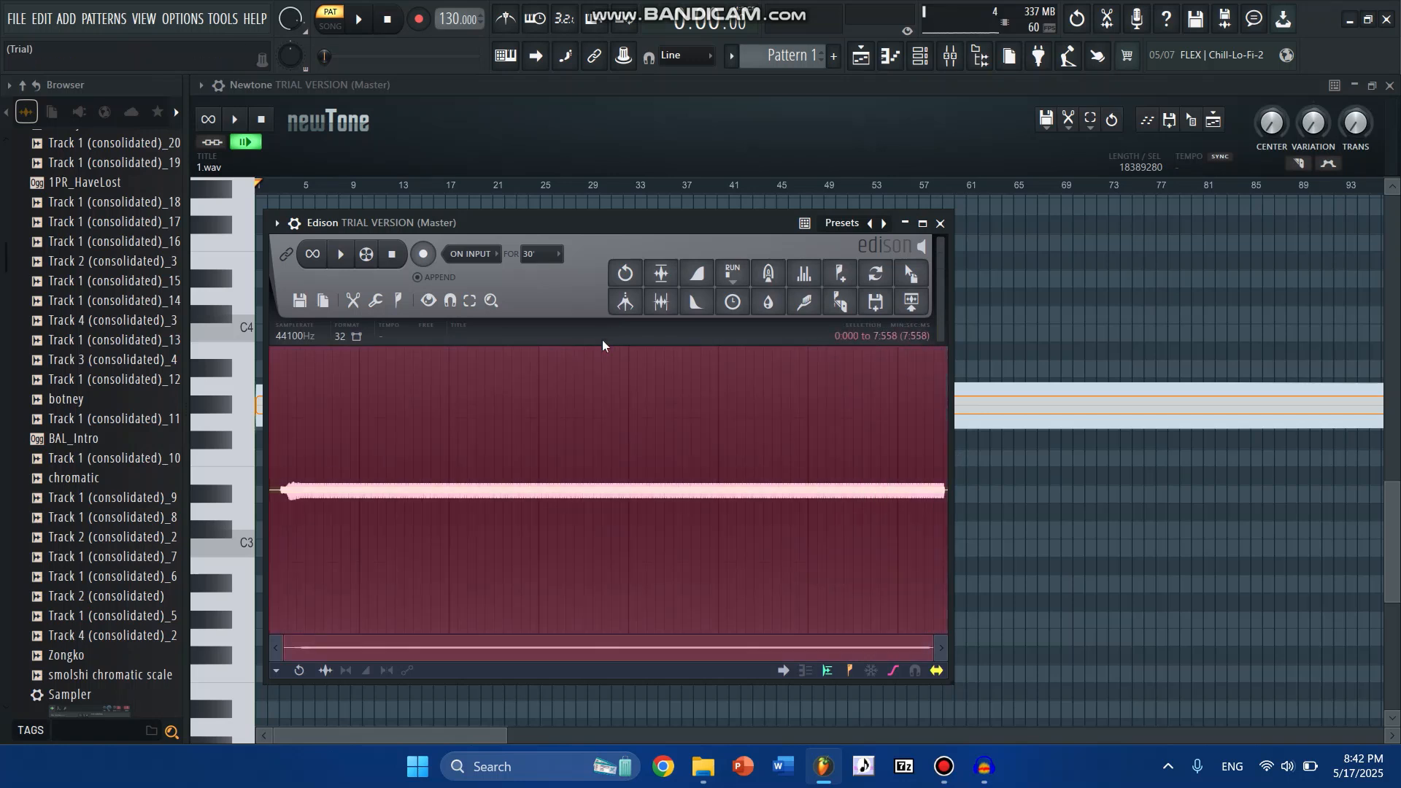
left_click(298, 301)
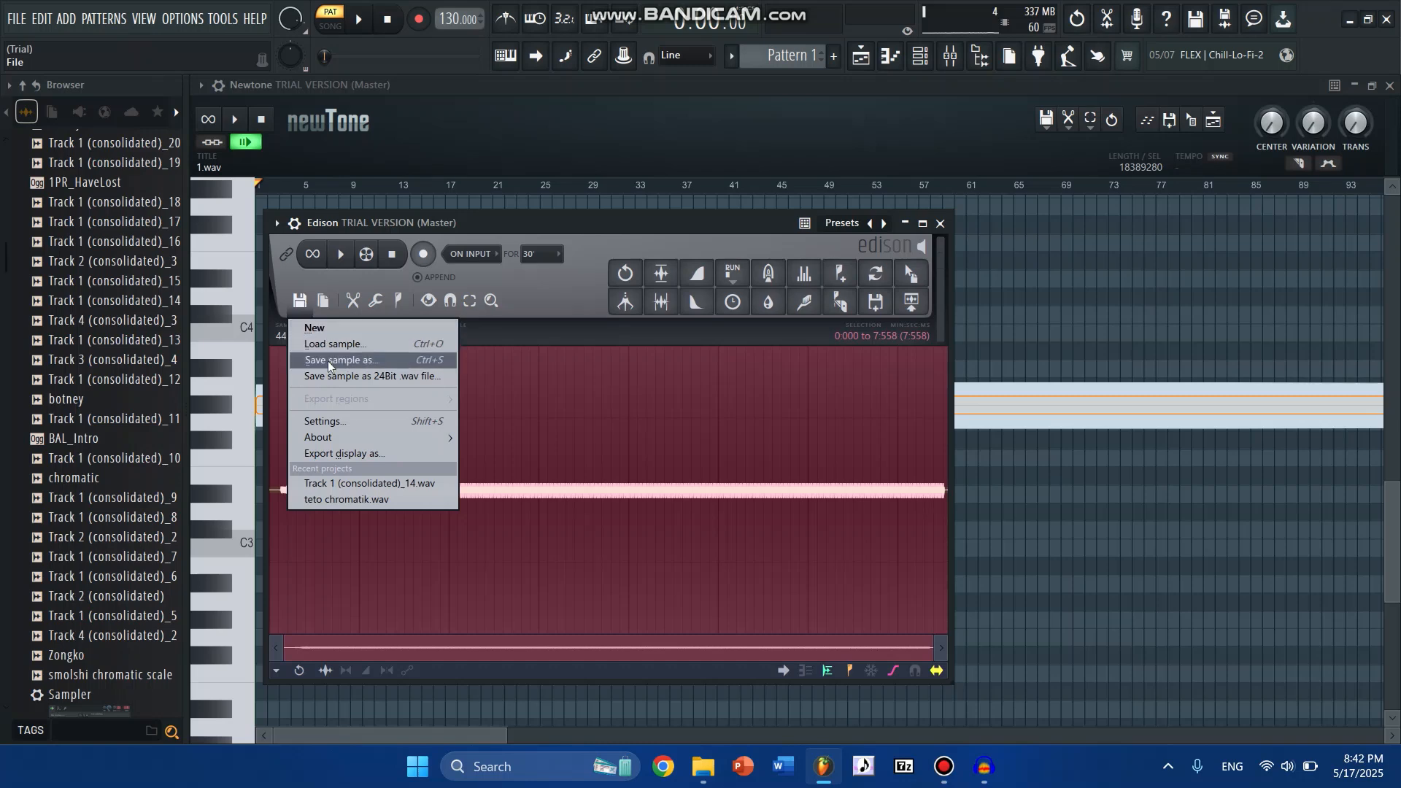
left_click(329, 361)
left_click(69, 235)
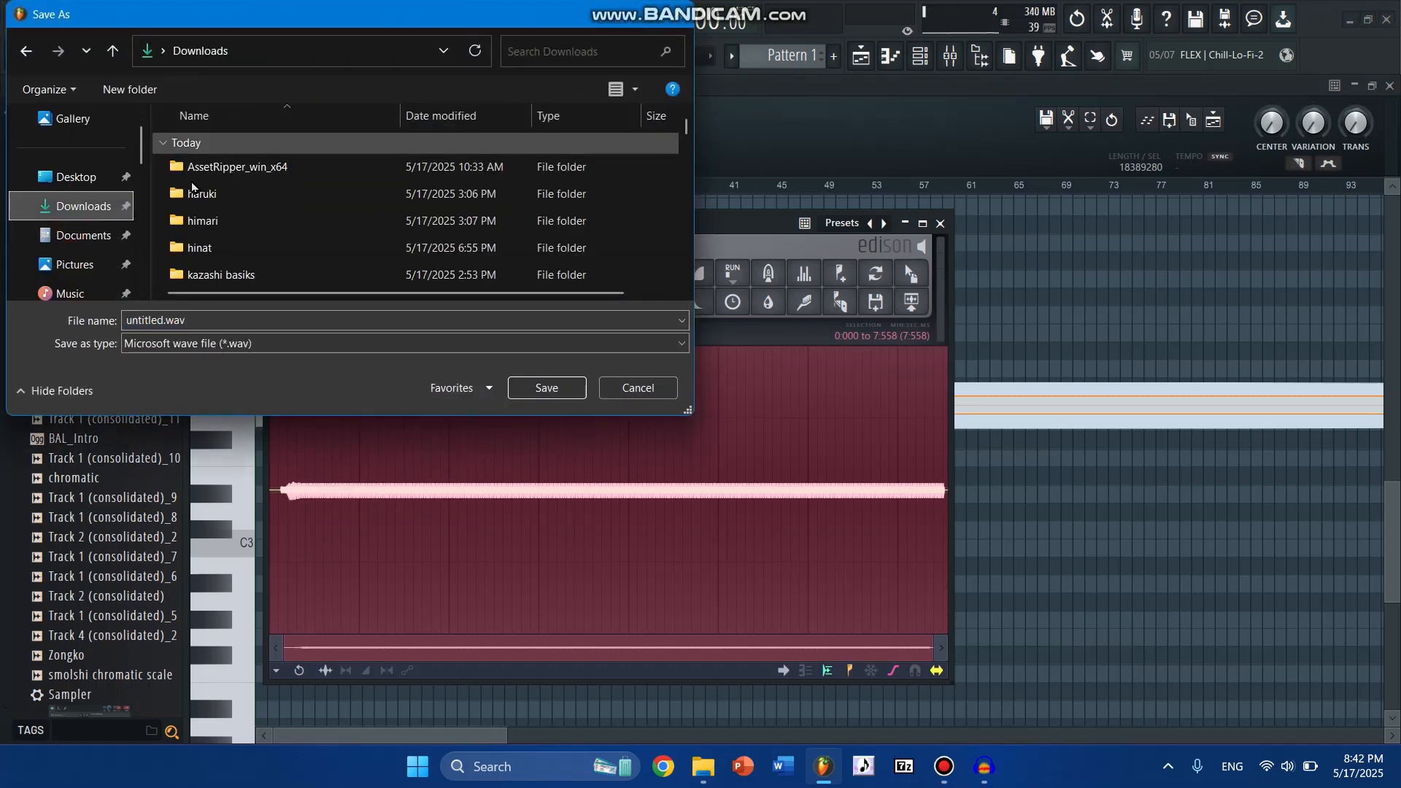
scroll(200, 219, "down", 2)
double_click(210, 246)
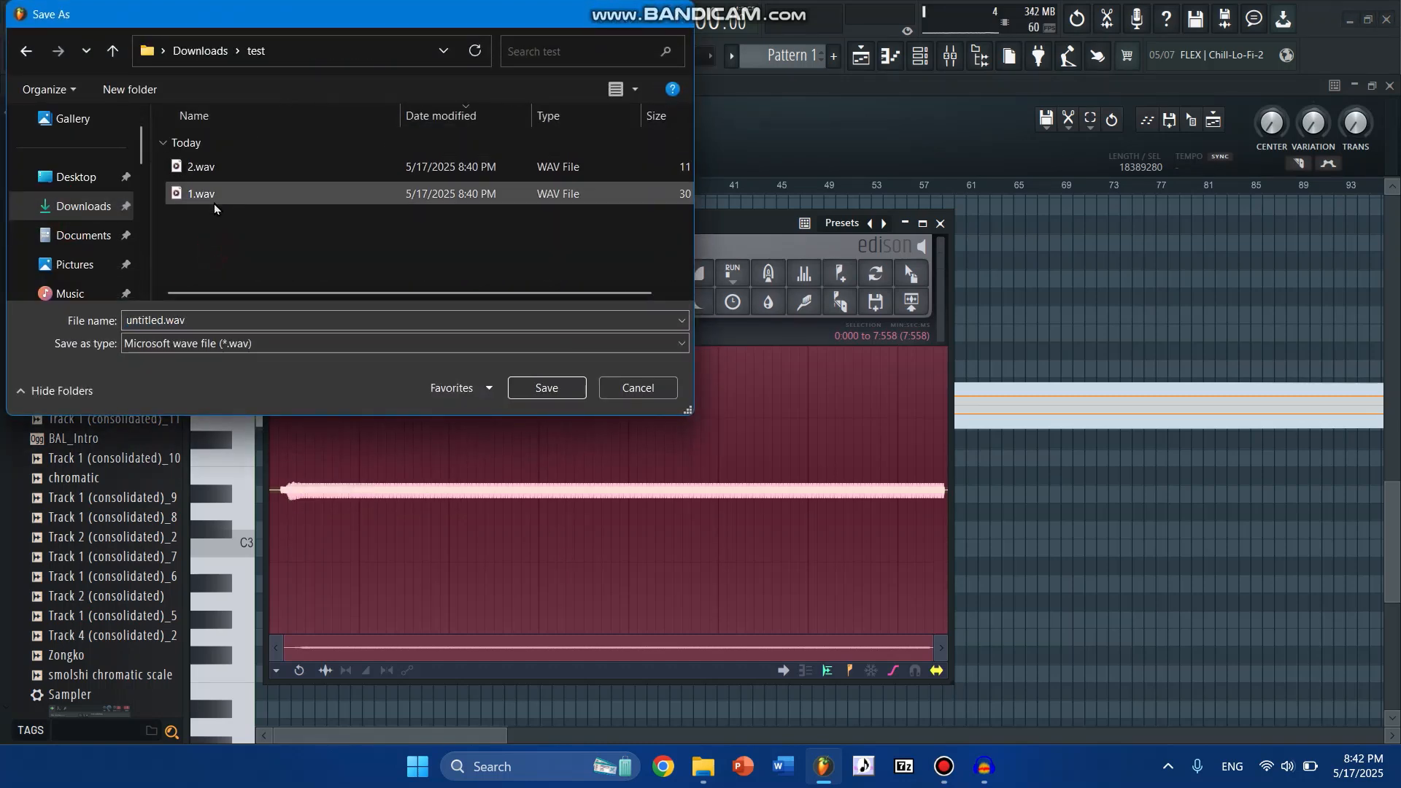
left_click(214, 203)
left_click(515, 392)
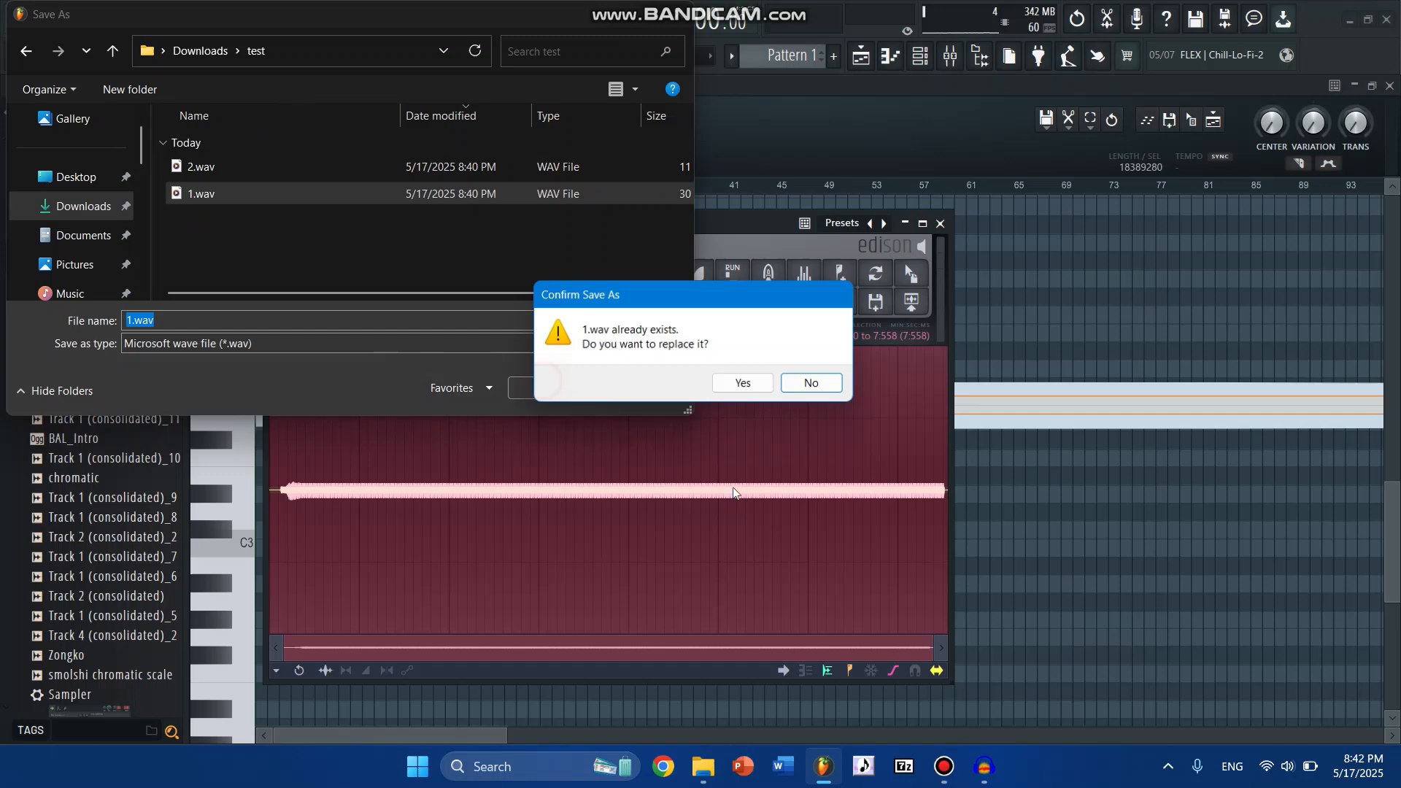
left_click(743, 386)
left_click(1291, 452)
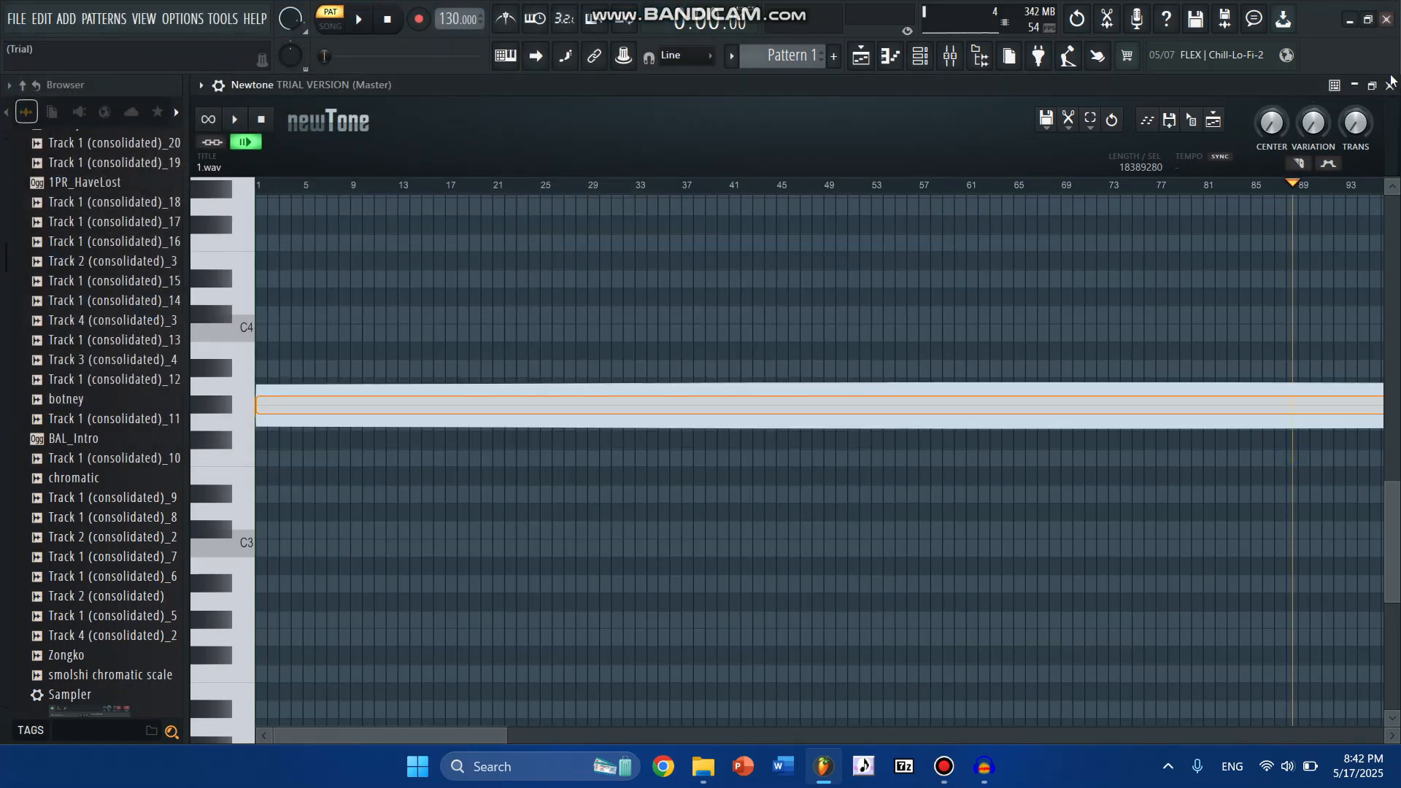
left_click(1391, 83)
- Place 2.wav from the test folder on playlist Track 9 around bar 3, open its clip settings, and enable Normalize
left_click(988, 288)
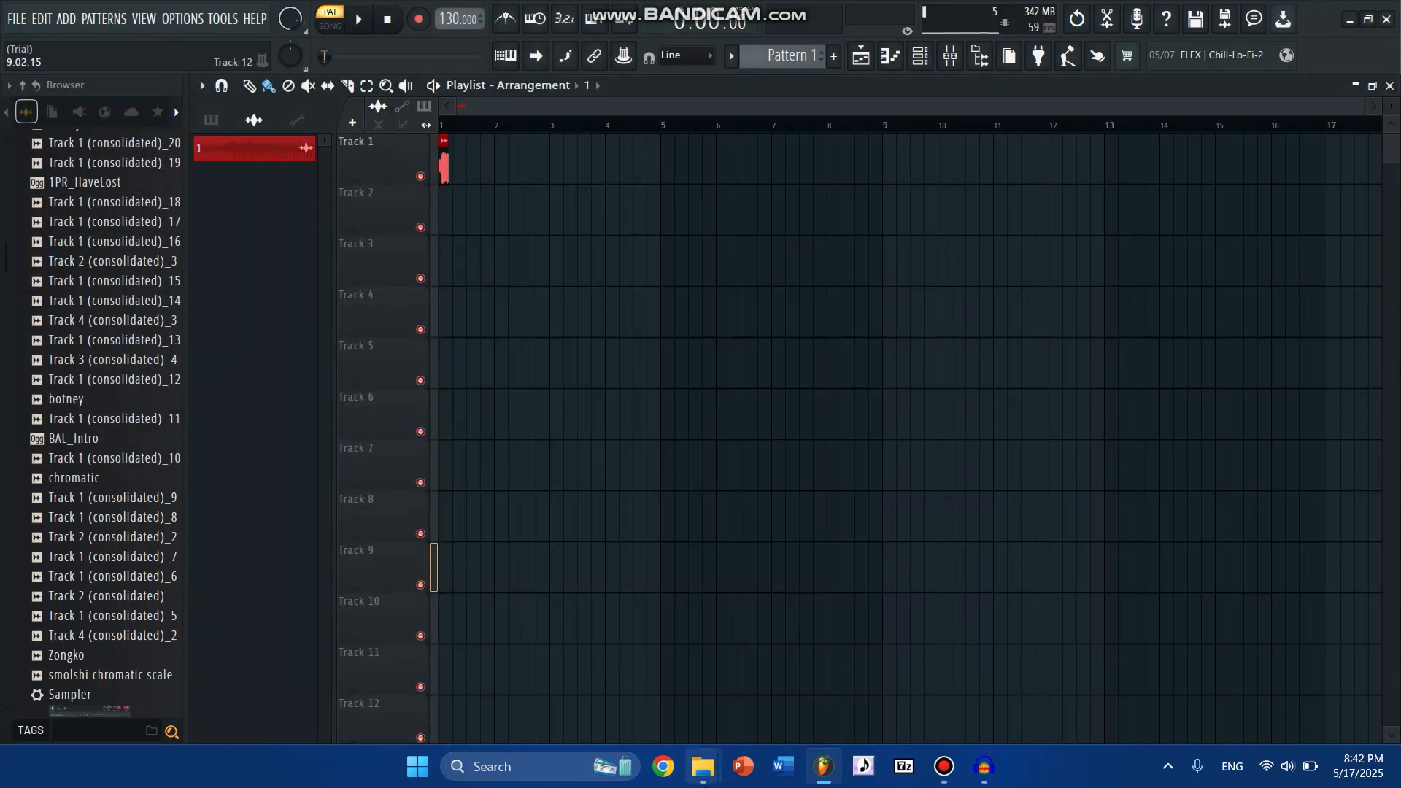
mouse_move(702, 766)
left_click(541, 716)
left_click(467, 218)
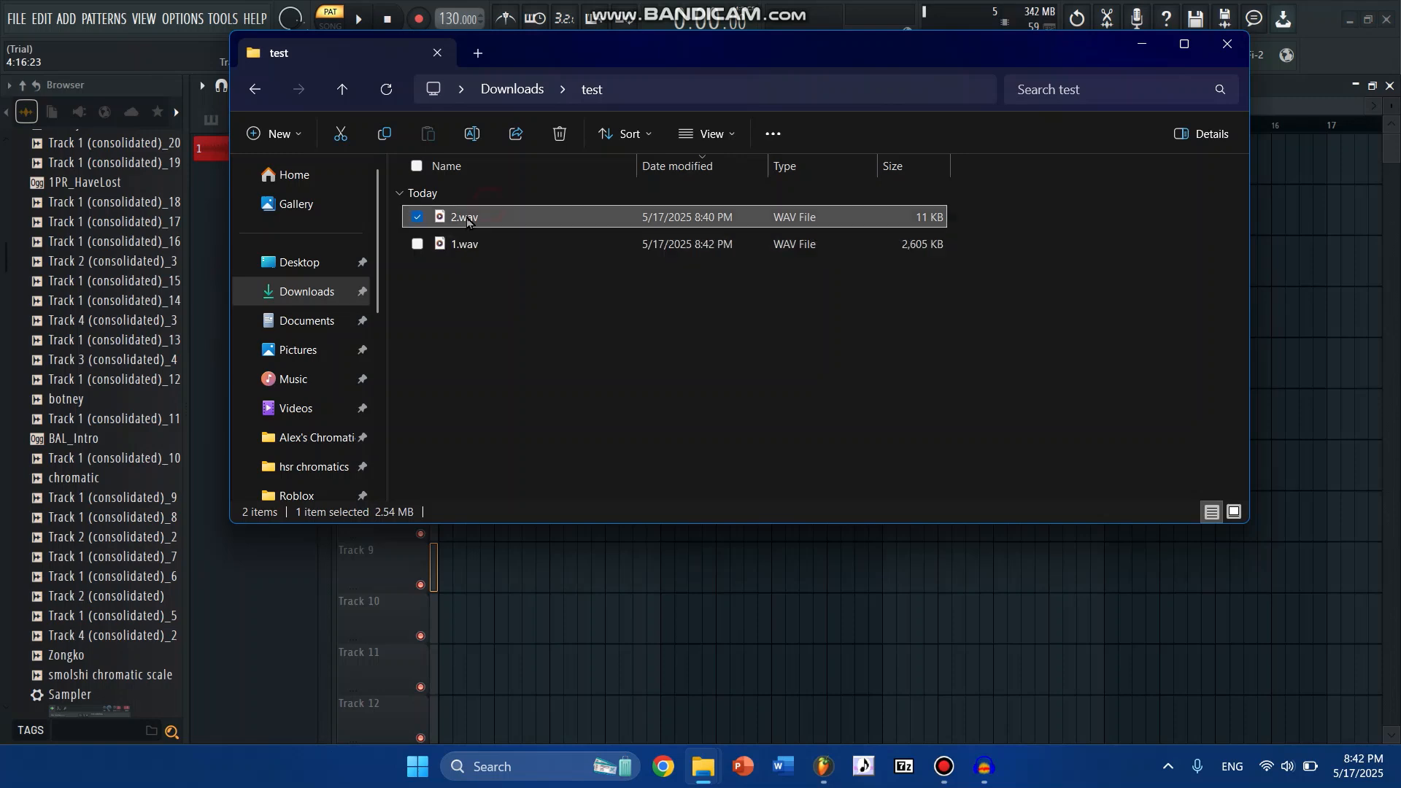
left_click_drag(467, 219, 592, 588)
double_click(578, 585)
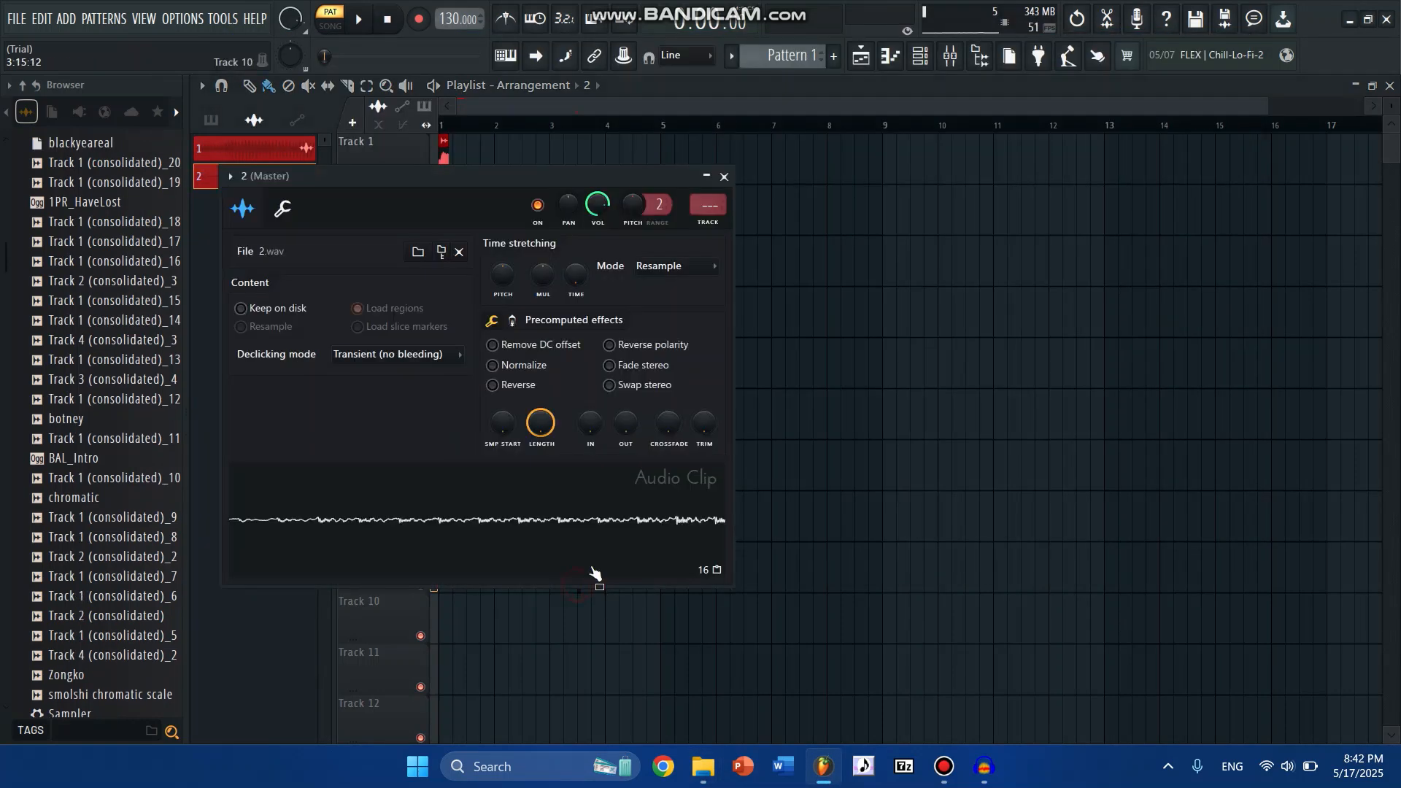
left_click(522, 363)
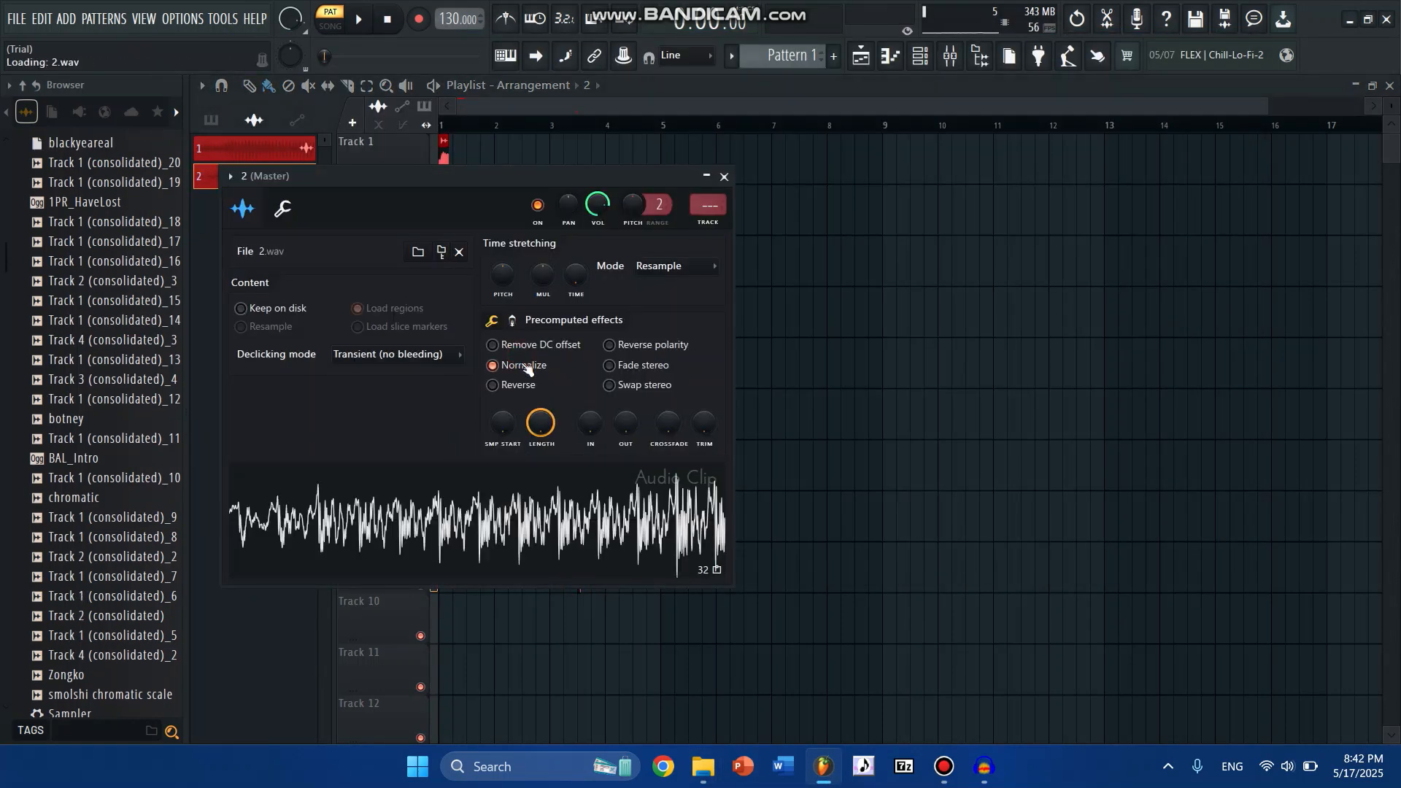
- Open the 2.wav sample in Newtone and stretch its note to about twice its length
right_click(519, 503)
left_click(555, 559)
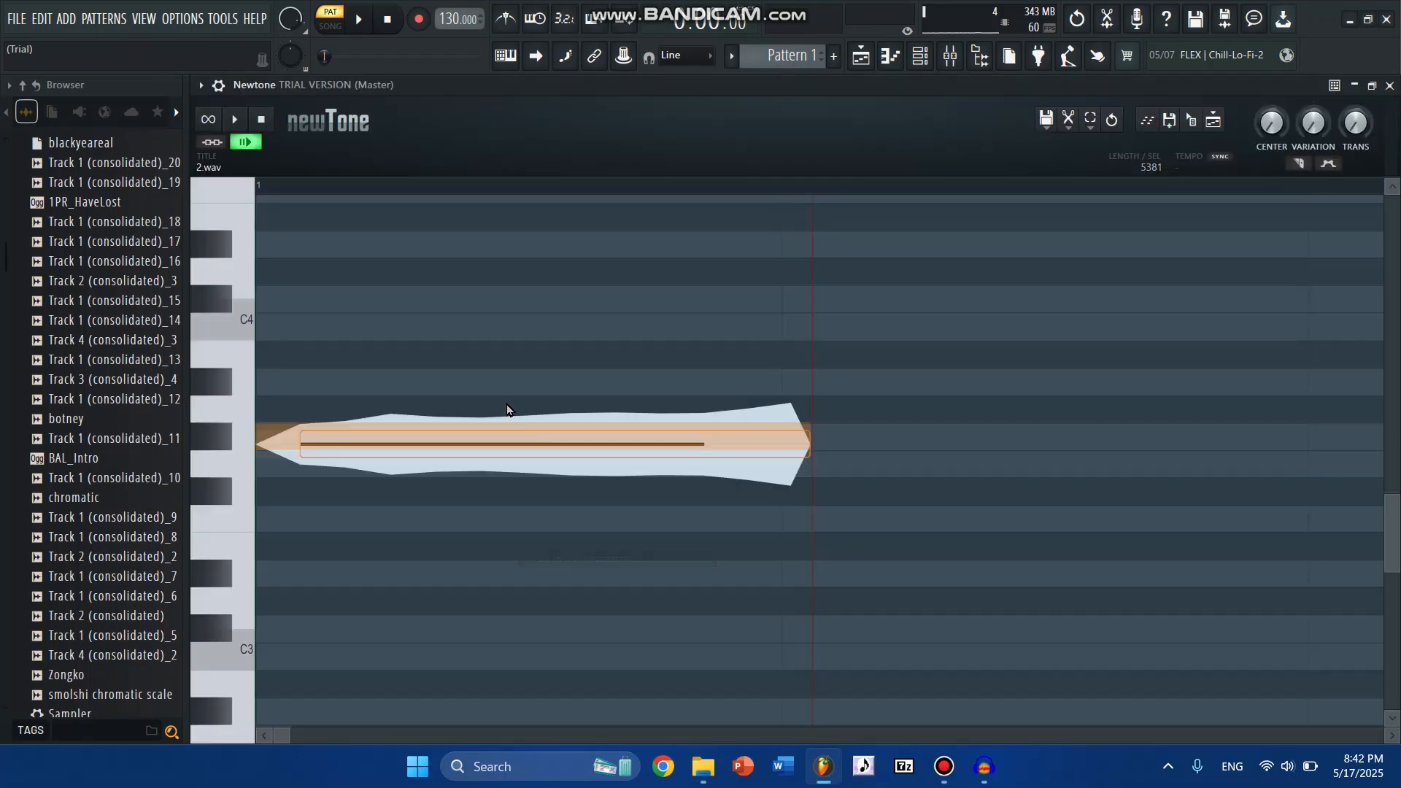
left_click(1300, 166)
left_click_drag(809, 441, 1140, 419)
- Slice the stretched note slightly before its middle and audition the second slice
left_click(1299, 164)
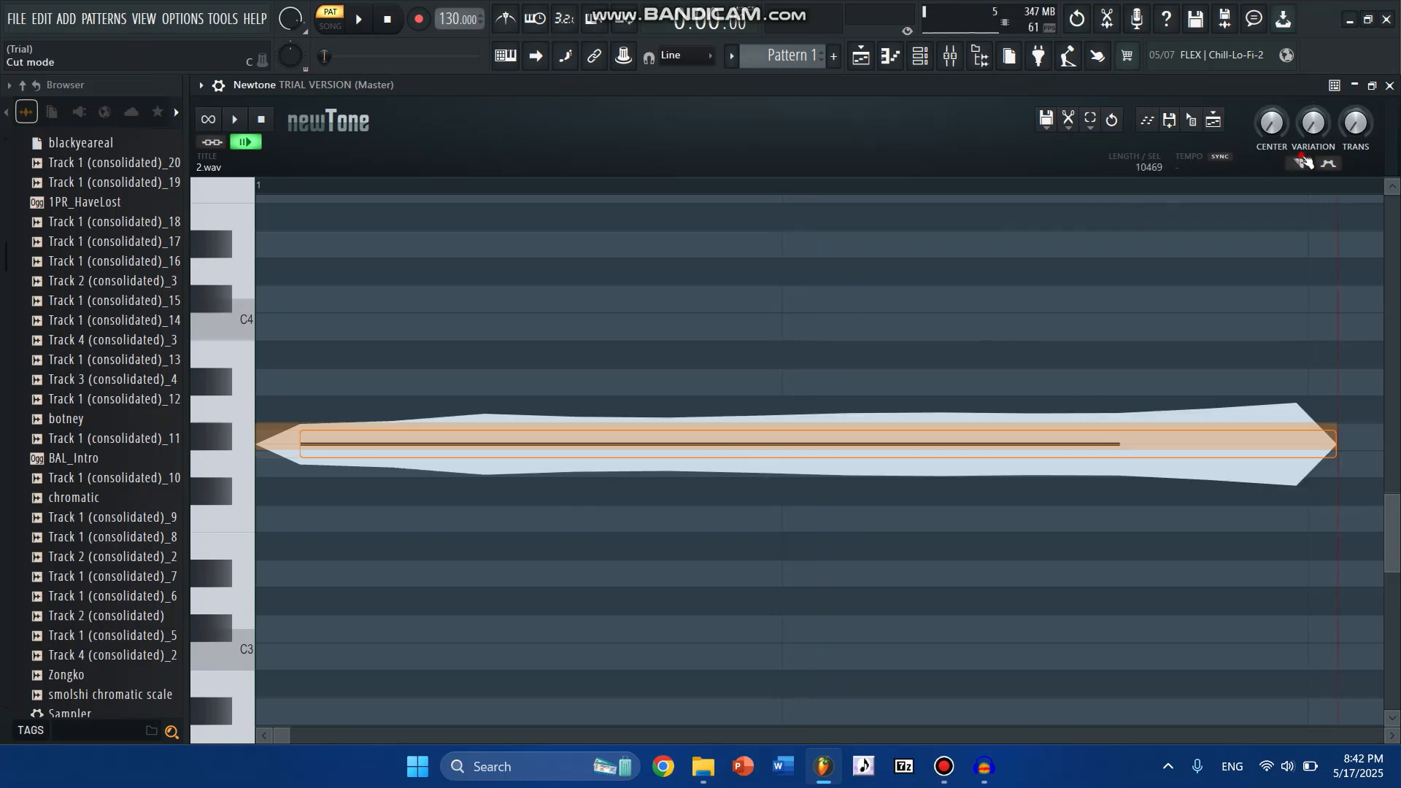
left_click(766, 445)
scroll(729, 197, "down", 7)
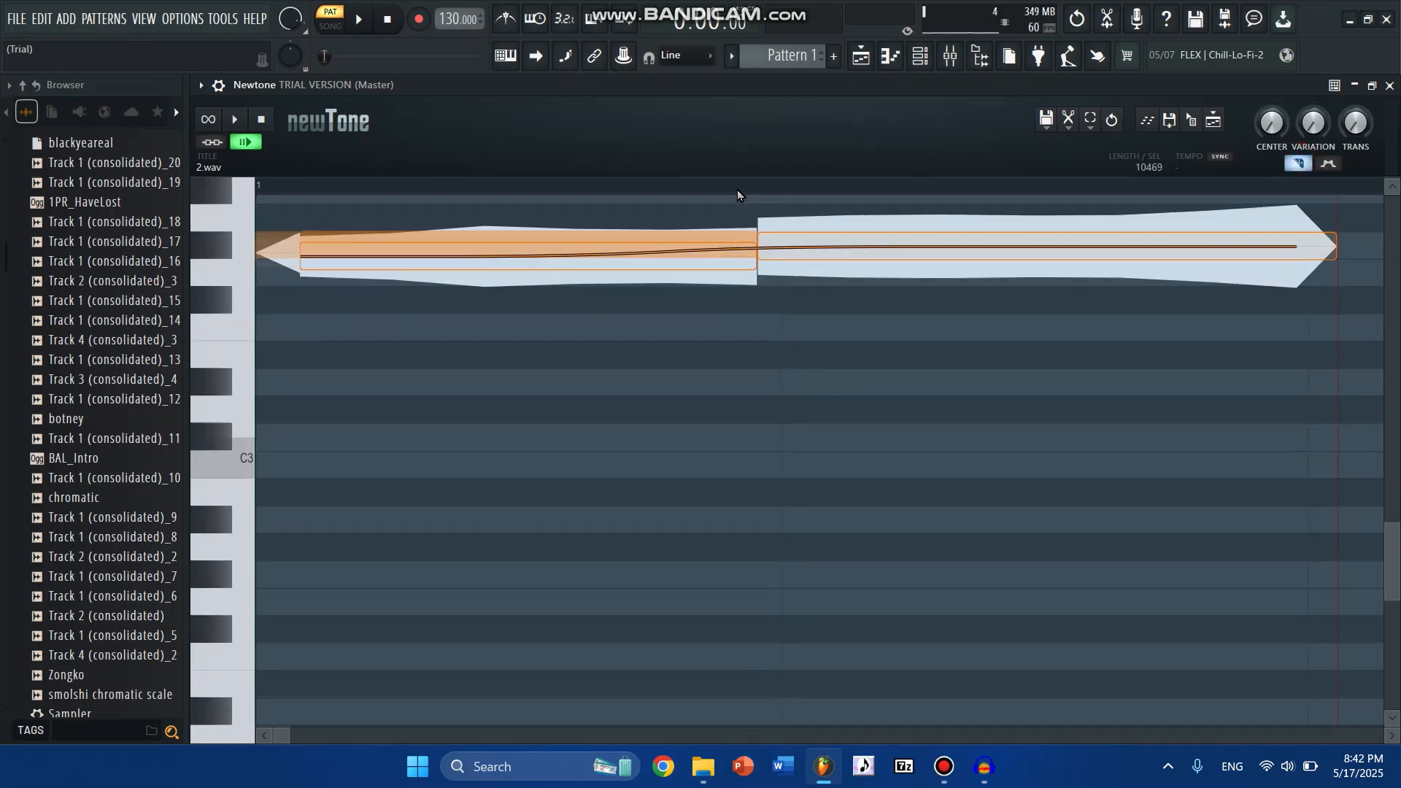
scroll(739, 191, "down", 4)
scroll(740, 192, "up", 5)
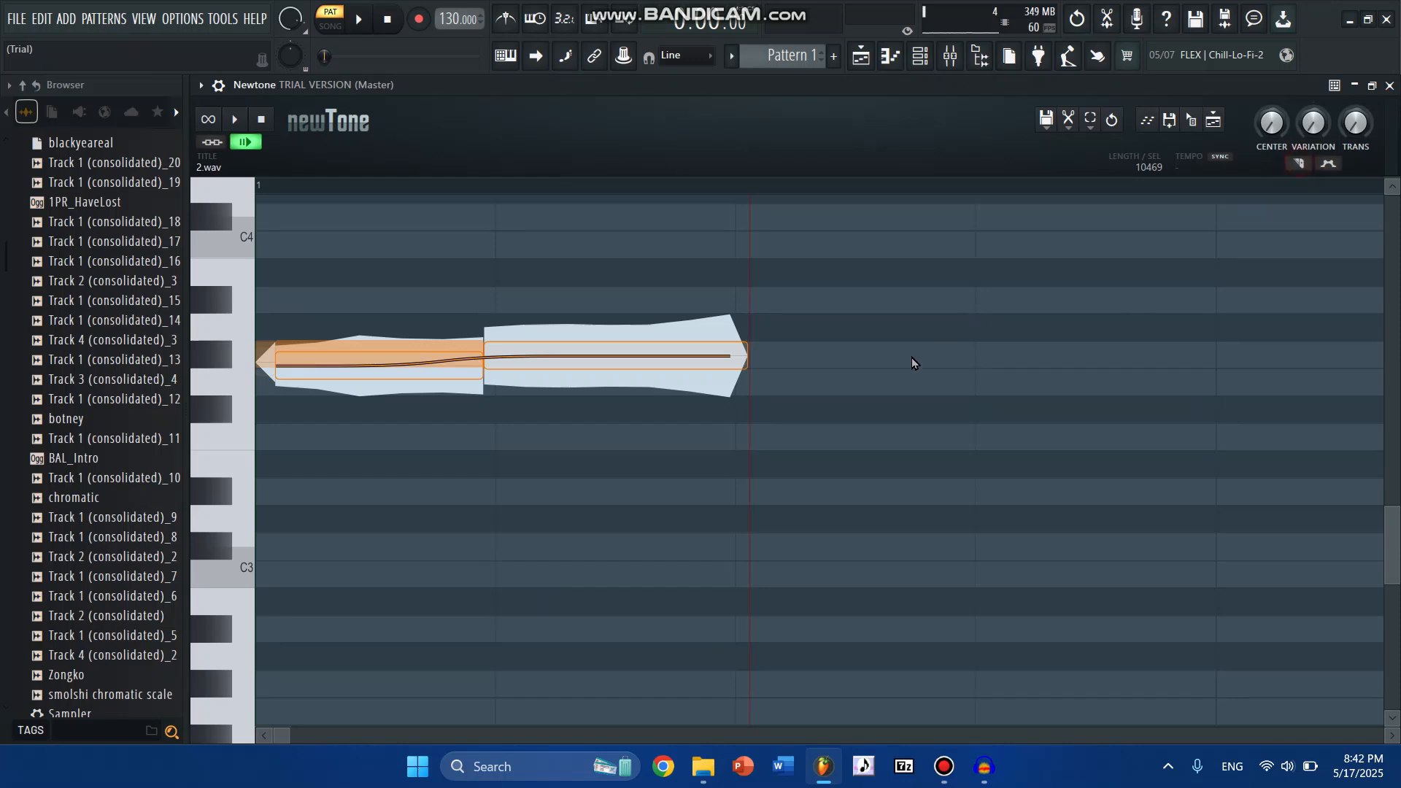
scroll(584, 193, "down", 6)
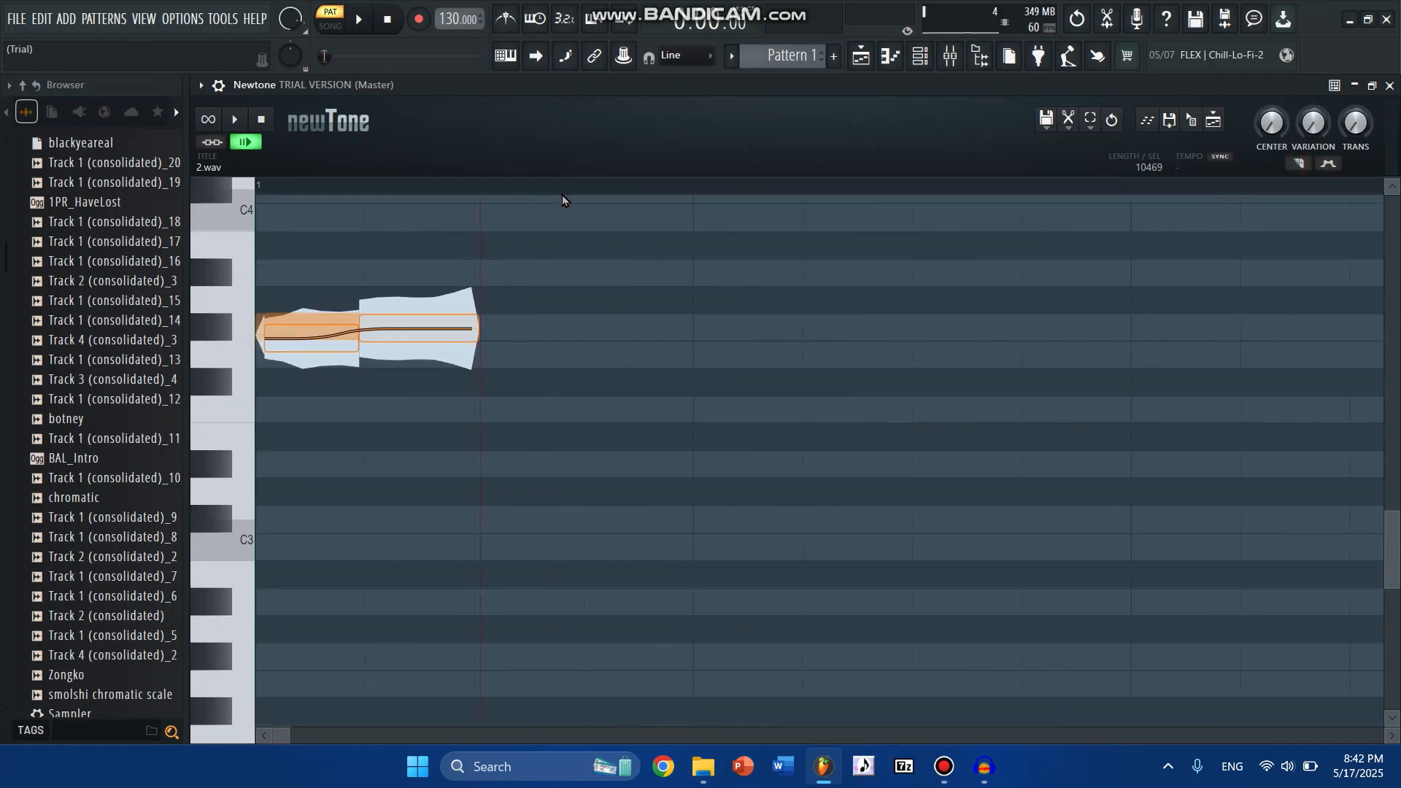
scroll(561, 195, "down", 7)
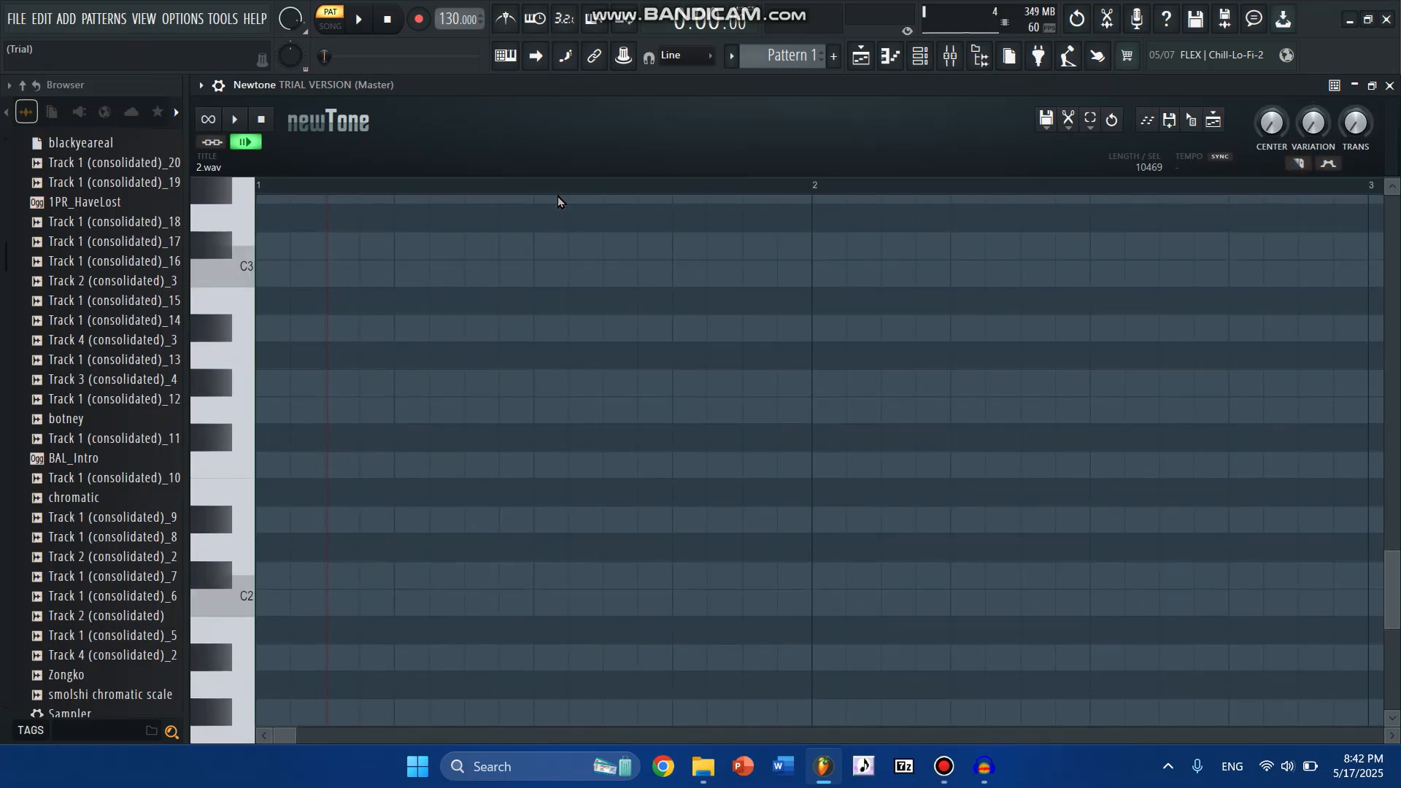
scroll(558, 195, "up", 5)
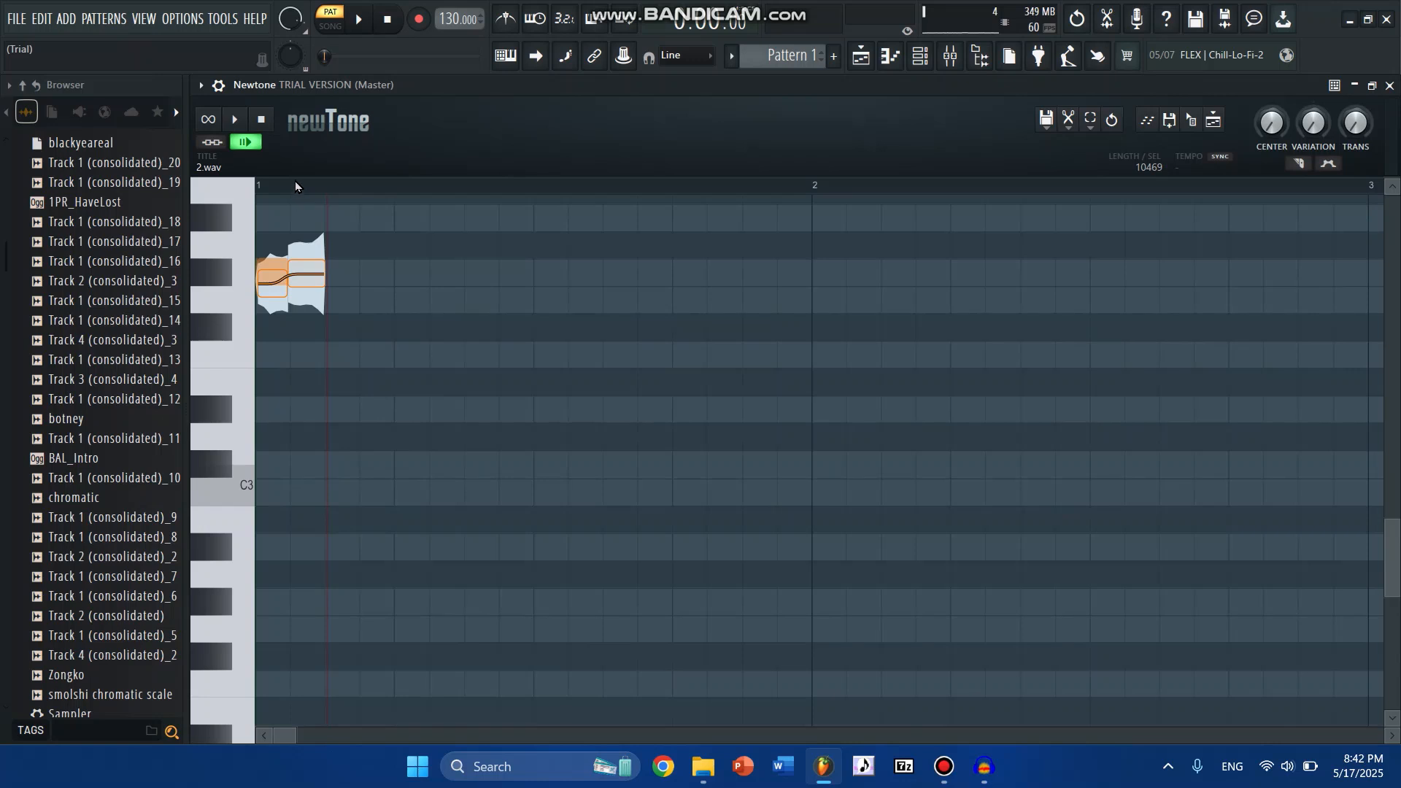
left_click(298, 183)
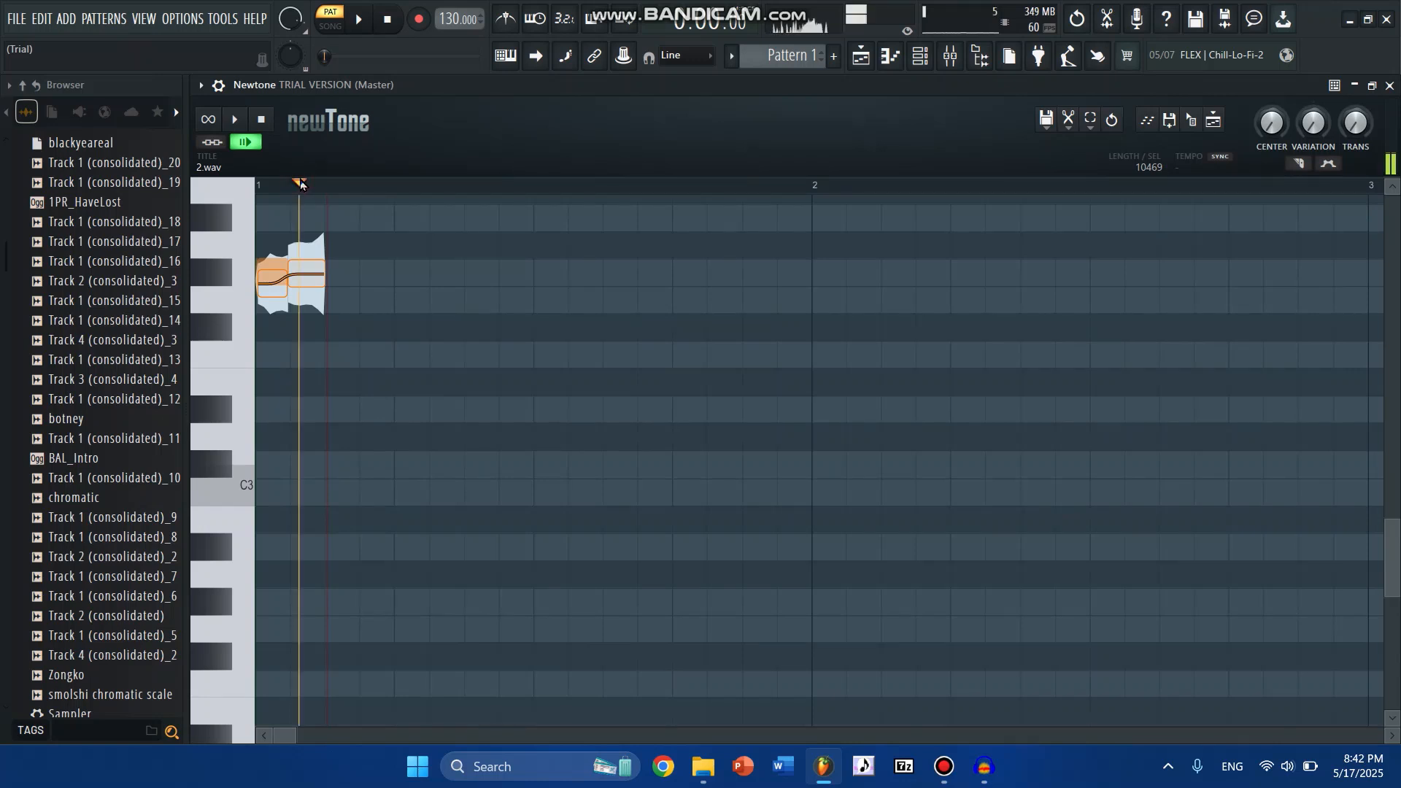
- Stretch the end of the second slice to about bar 6 and audition the note from the start
left_click_drag(326, 274, 1398, 310)
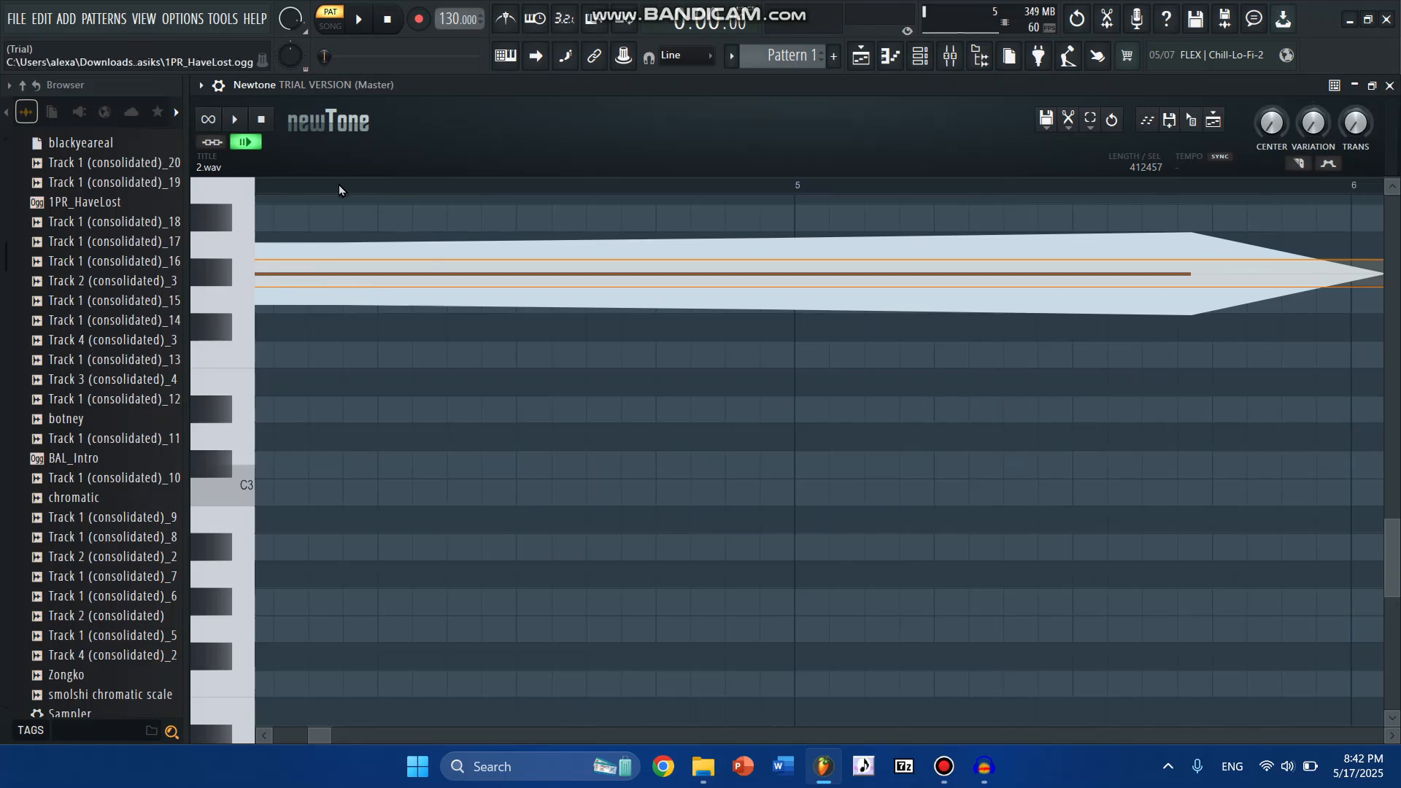
scroll(339, 185, "down", 8)
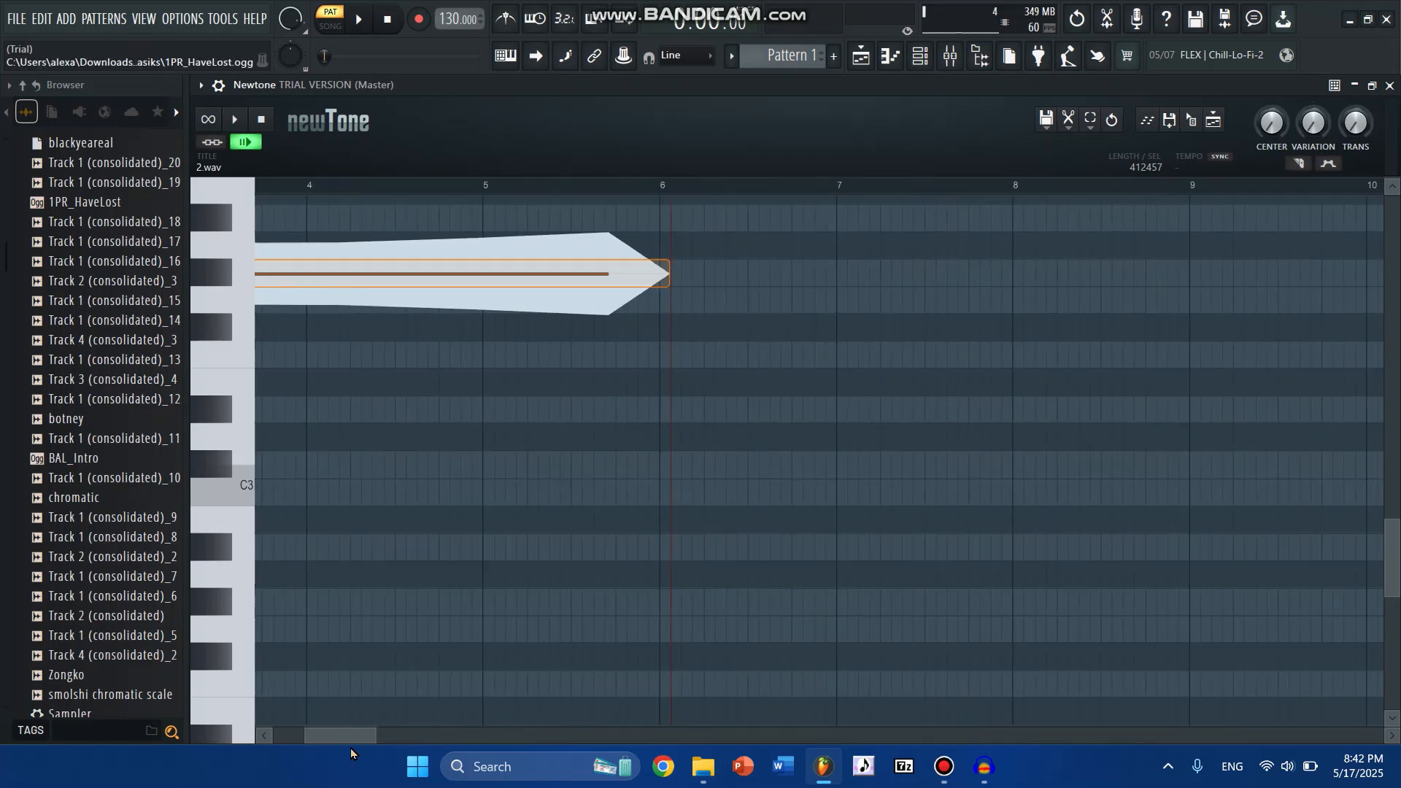
left_click_drag(343, 735, 260, 736)
left_click(260, 186)
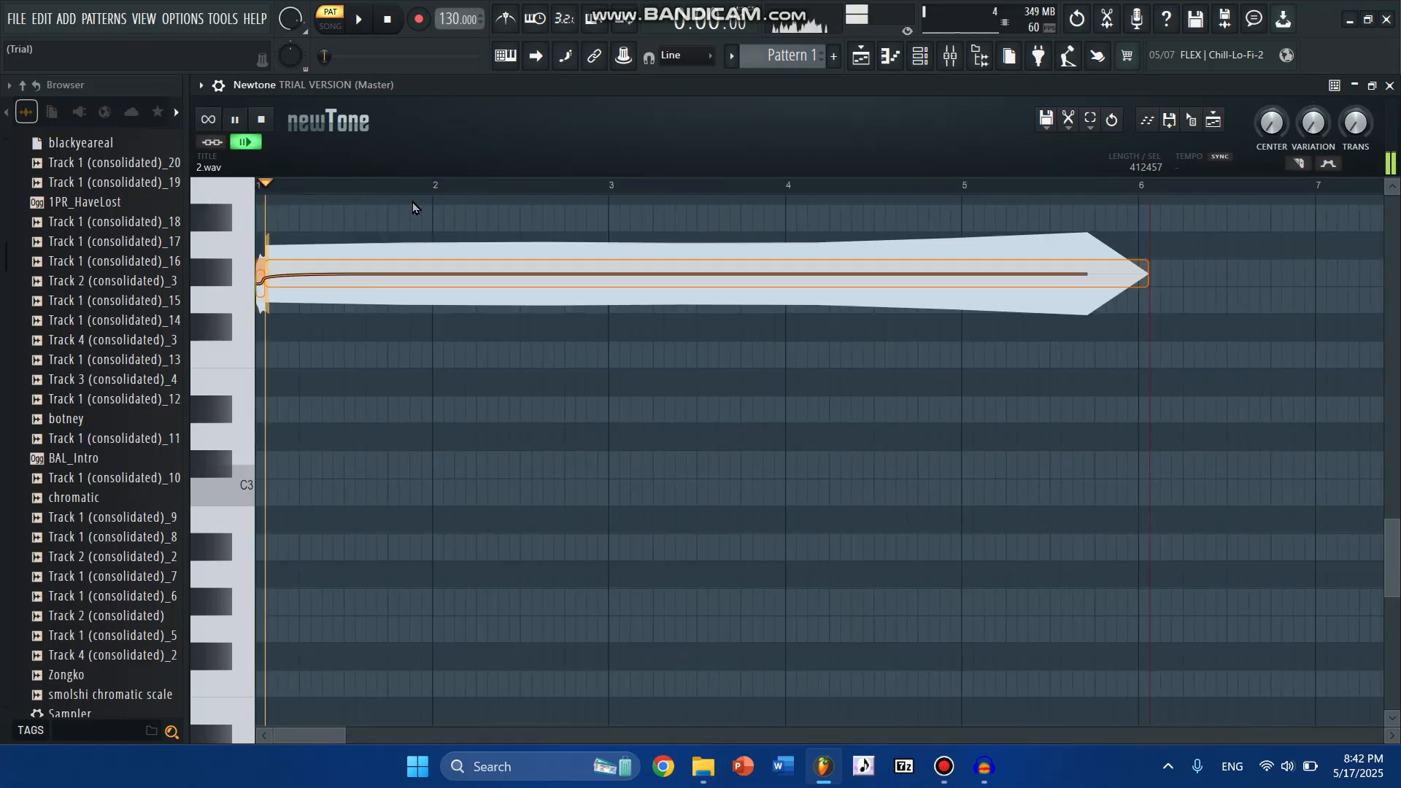
scroll(391, 194, "down", 4)
key("space")
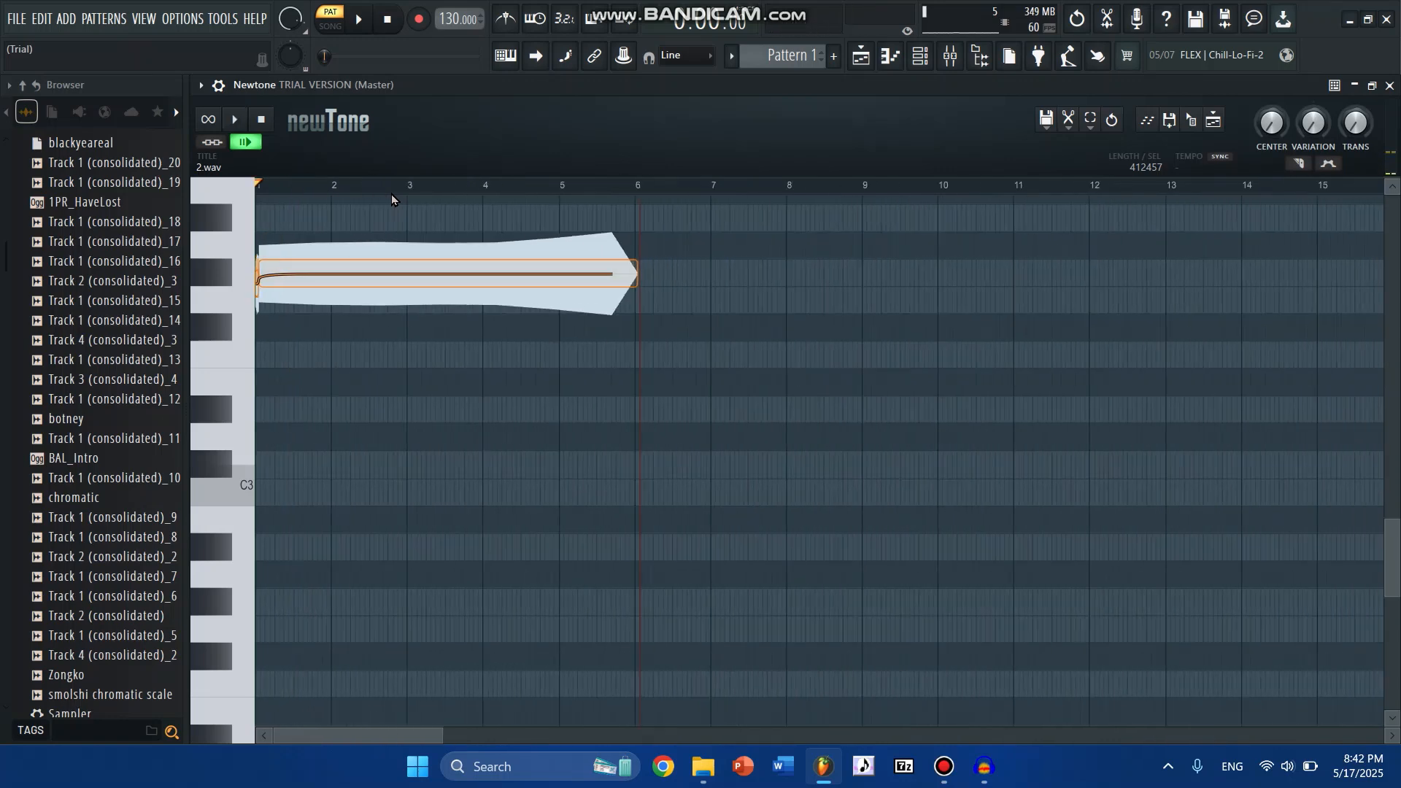
- Extend the second slice much further, to about bar 193, and briefly audition the note from the start
scroll(391, 194, "down", 6)
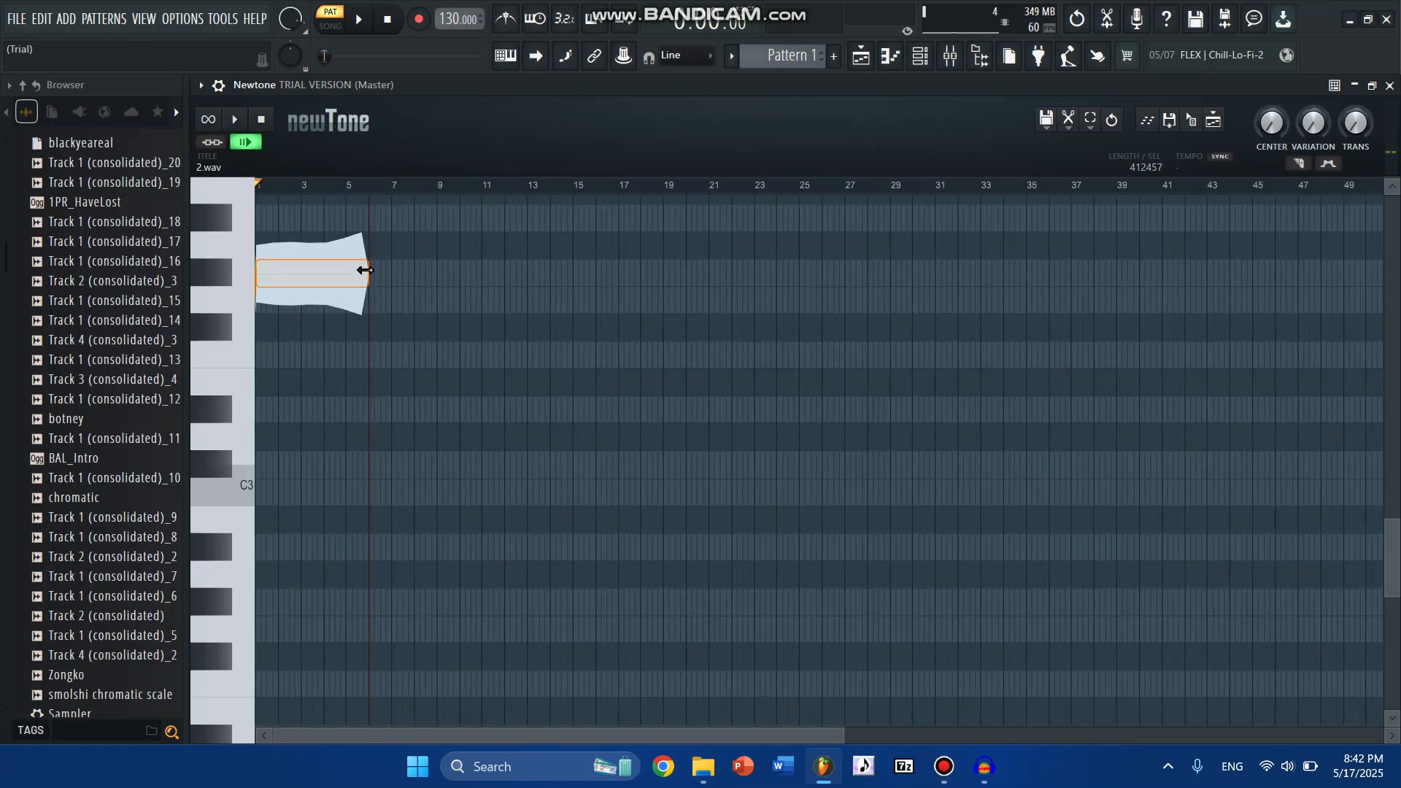
left_click_drag(365, 270, 1396, 206)
scroll(394, 194, "down", 4)
scroll(502, 605, "up", 4)
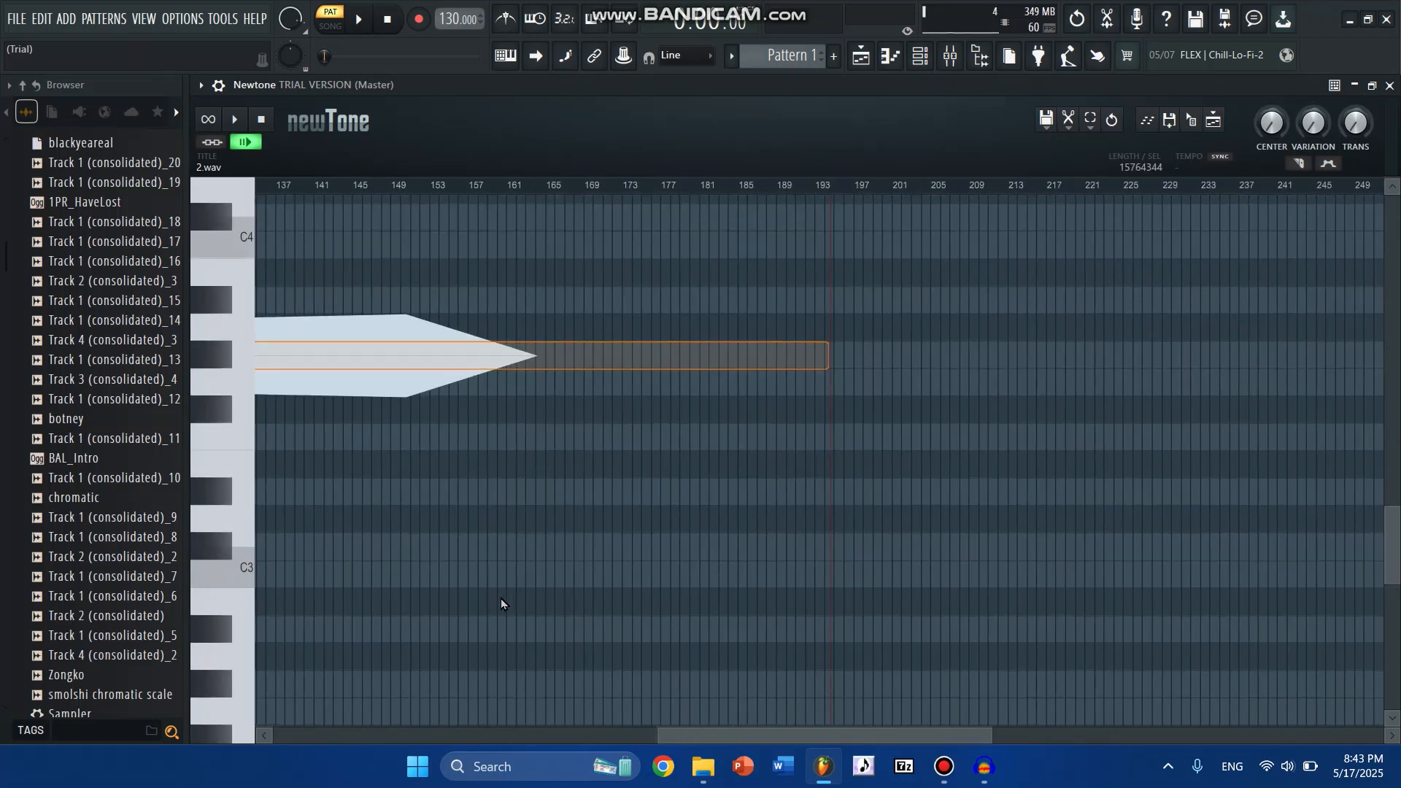
scroll(502, 604, "up", 1)
left_click_drag(737, 730, 335, 730)
key("space")
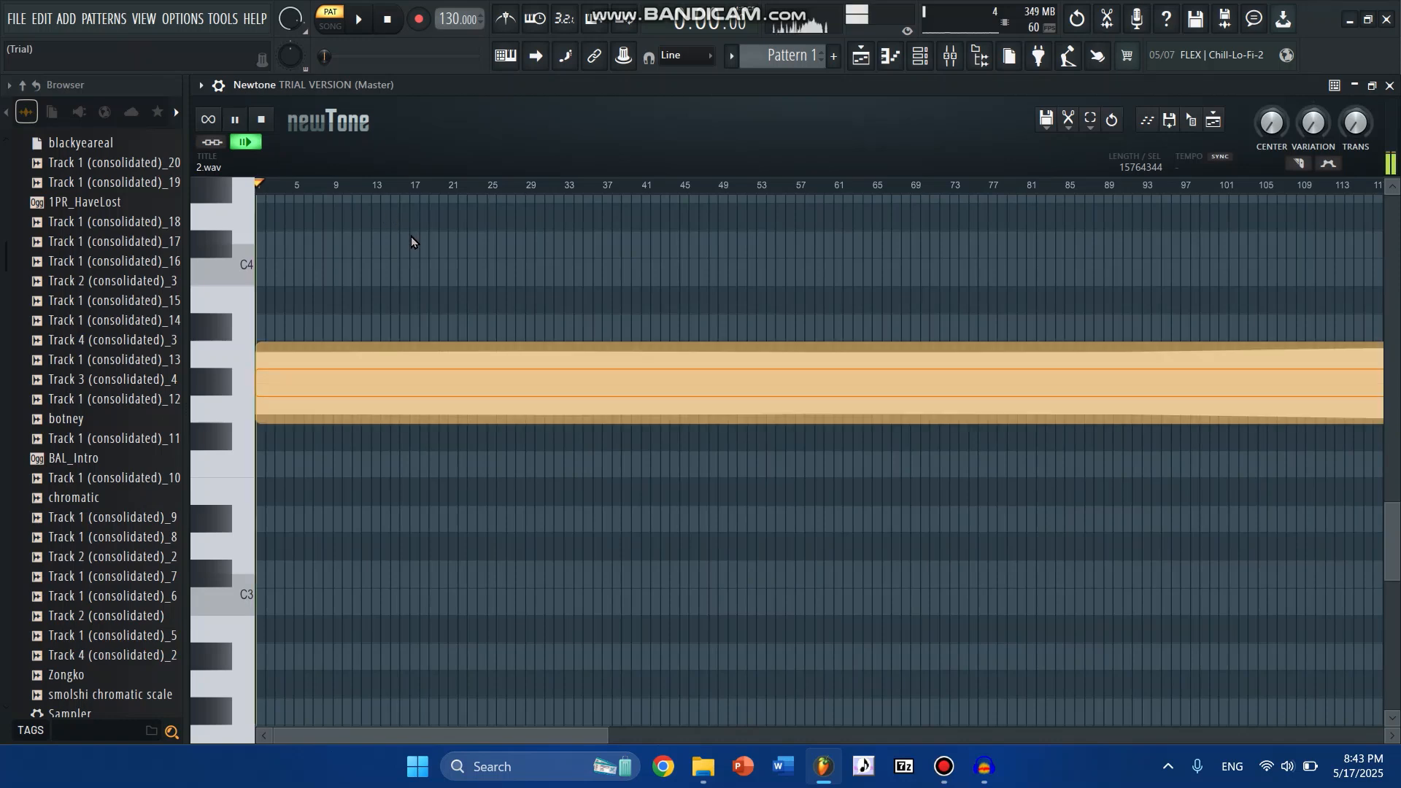
key("space")
- Start a new empty sample in Edison, arm recording on input, play the stretched note in Newtone, and check that it is being captured
left_click(1108, 20)
left_click(300, 300)
left_click(310, 329)
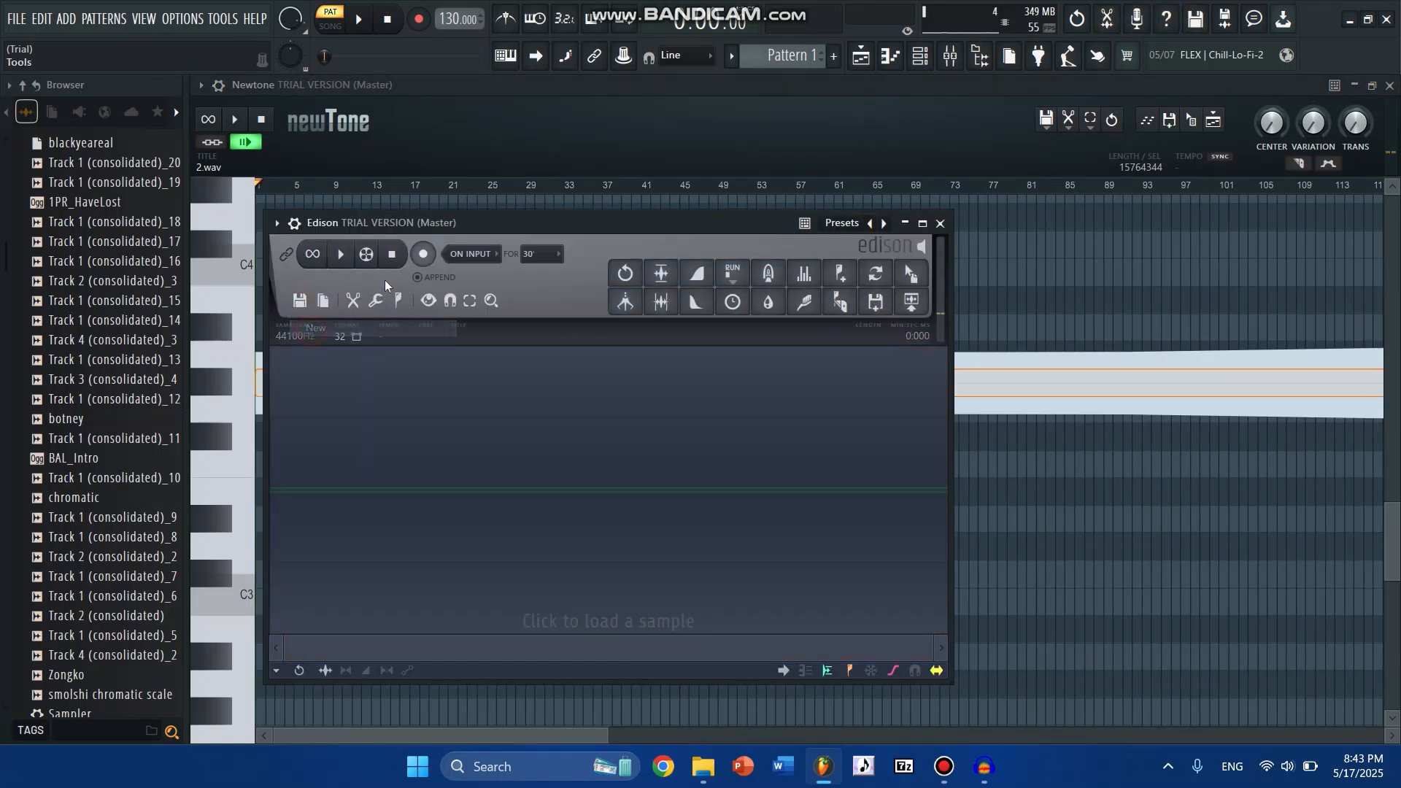
left_click(422, 254)
left_click(409, 151)
key("space")
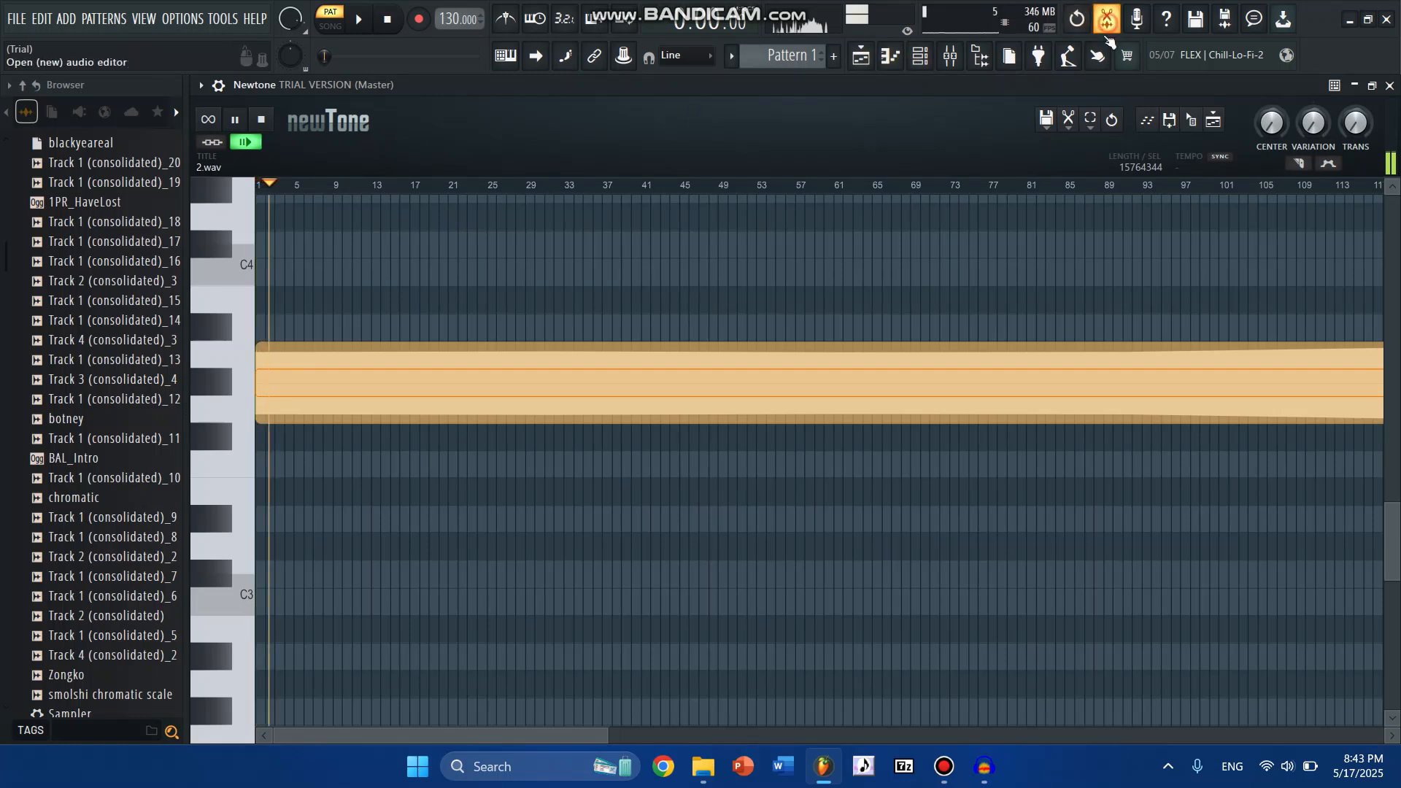
left_click(1108, 20)
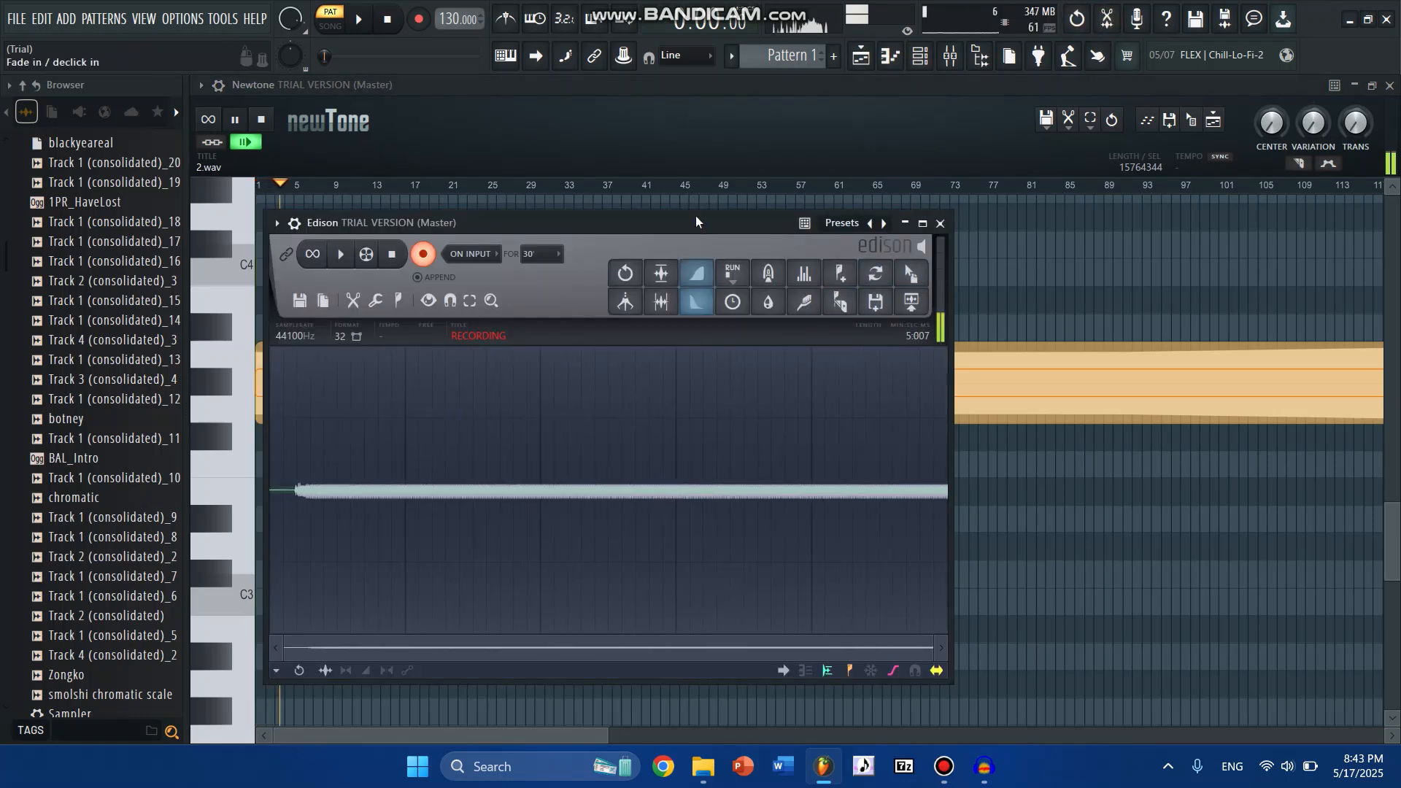
left_click(649, 139)
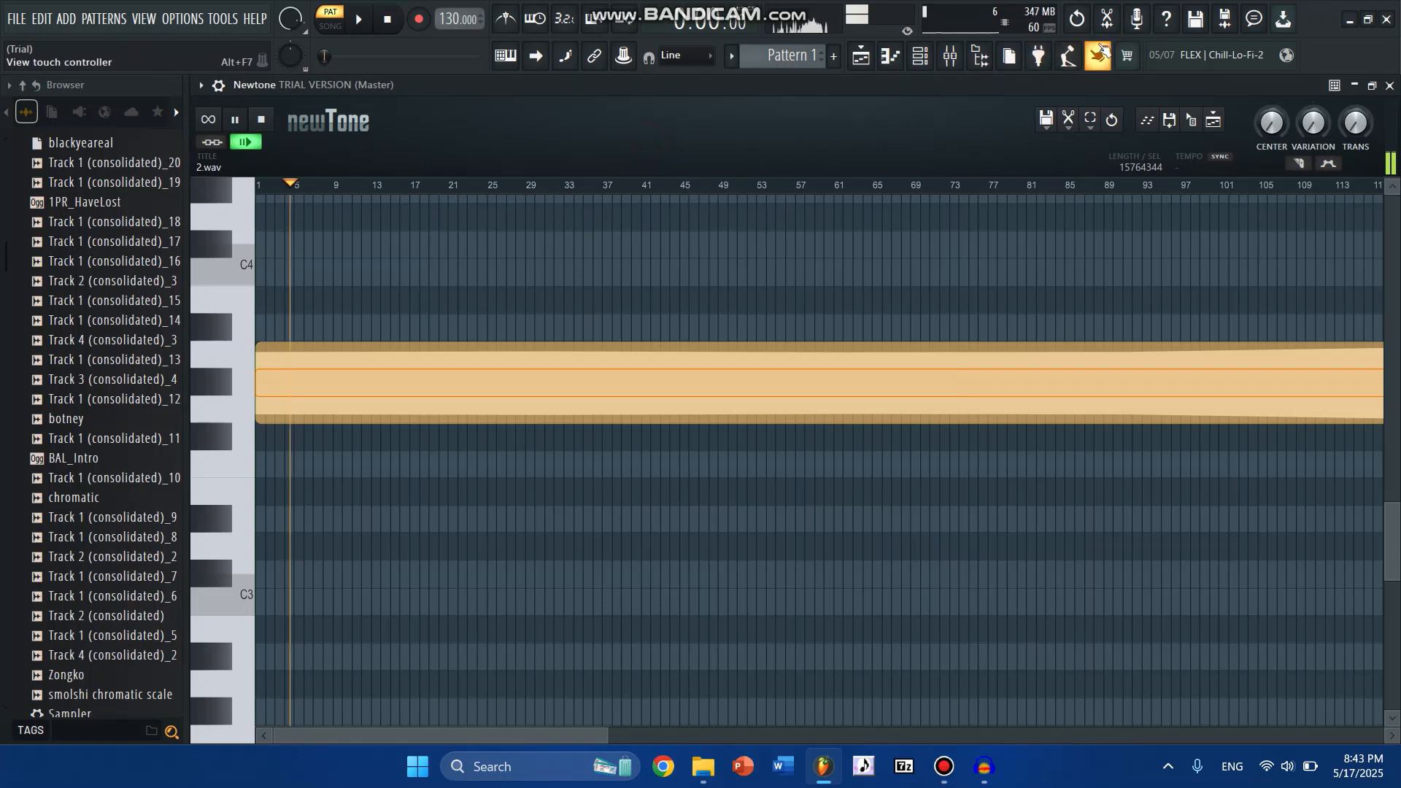
- Stop the Edison recording and delete the silent tail after the note
left_click(1108, 20)
left_click(426, 254)
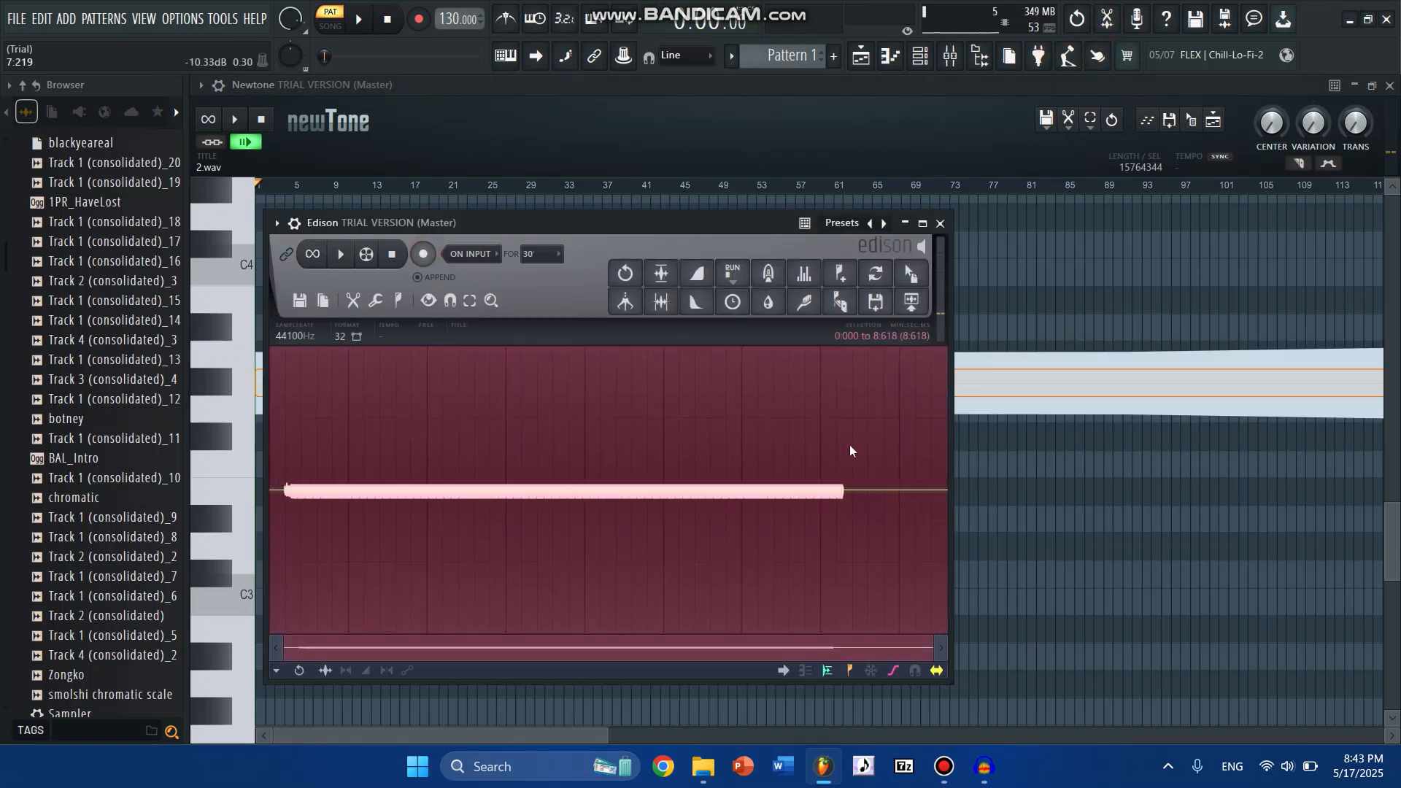
left_click_drag(850, 445, 931, 438)
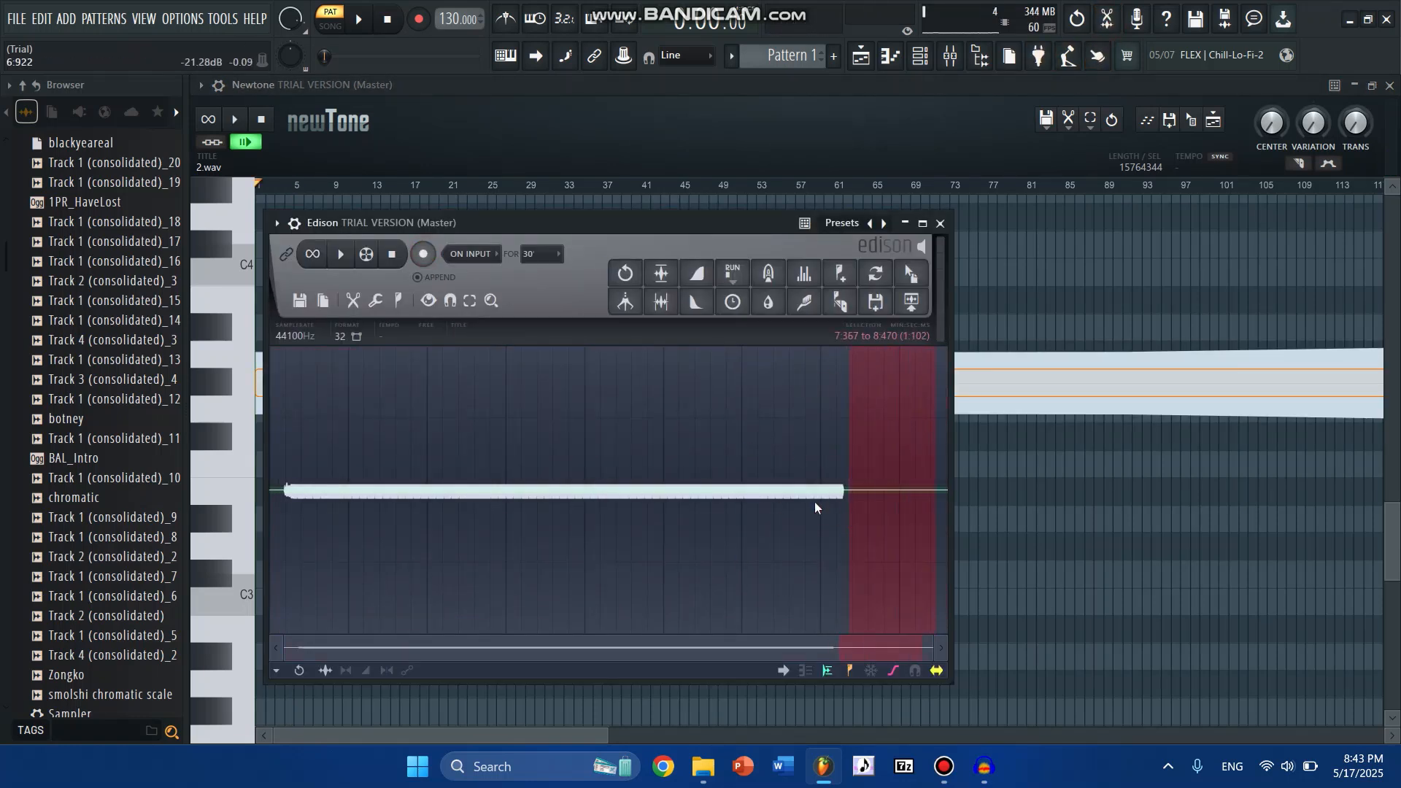
key("Delete")
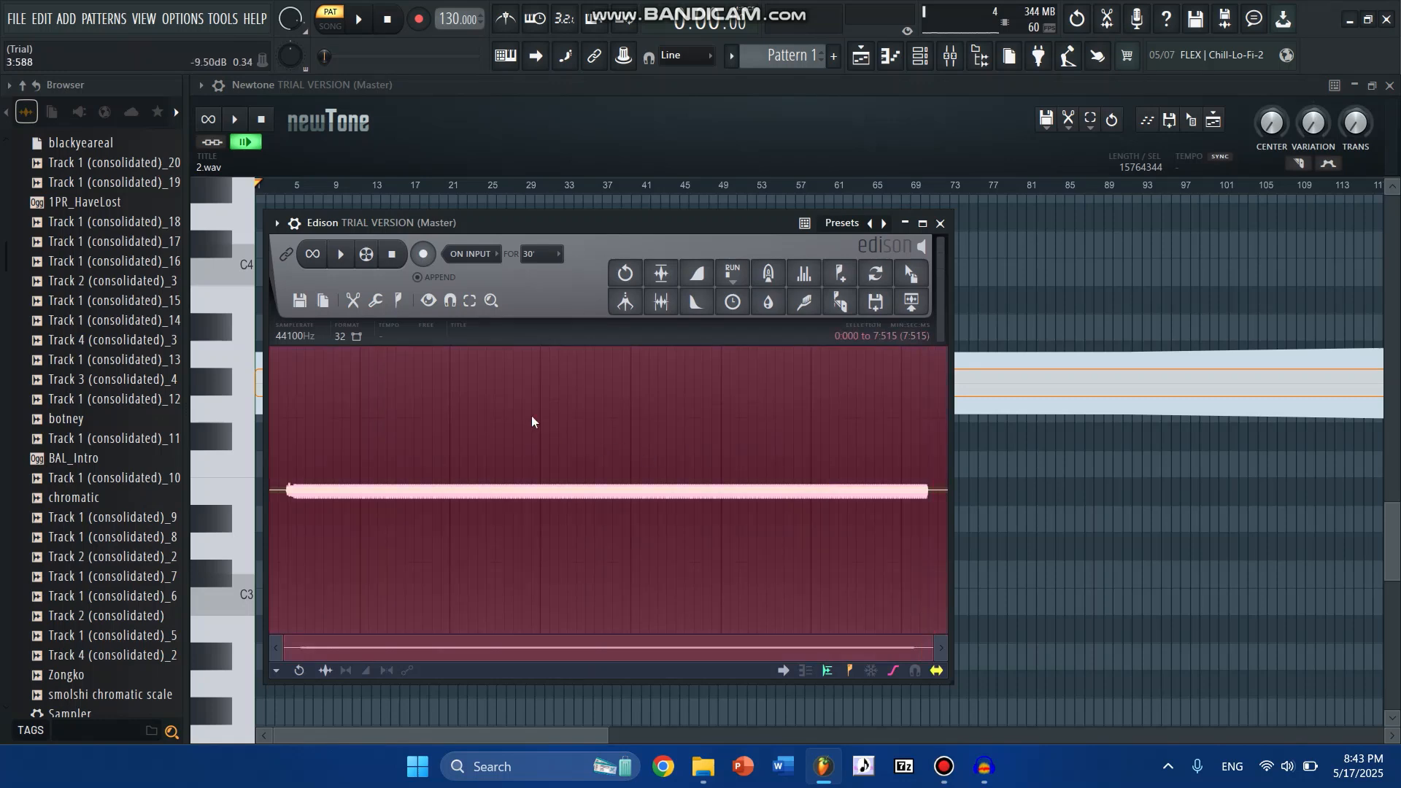
- Save the Edison recording as 2.wav in the Downloads test folder, replacing the existing file
left_click(300, 300)
left_click(328, 357)
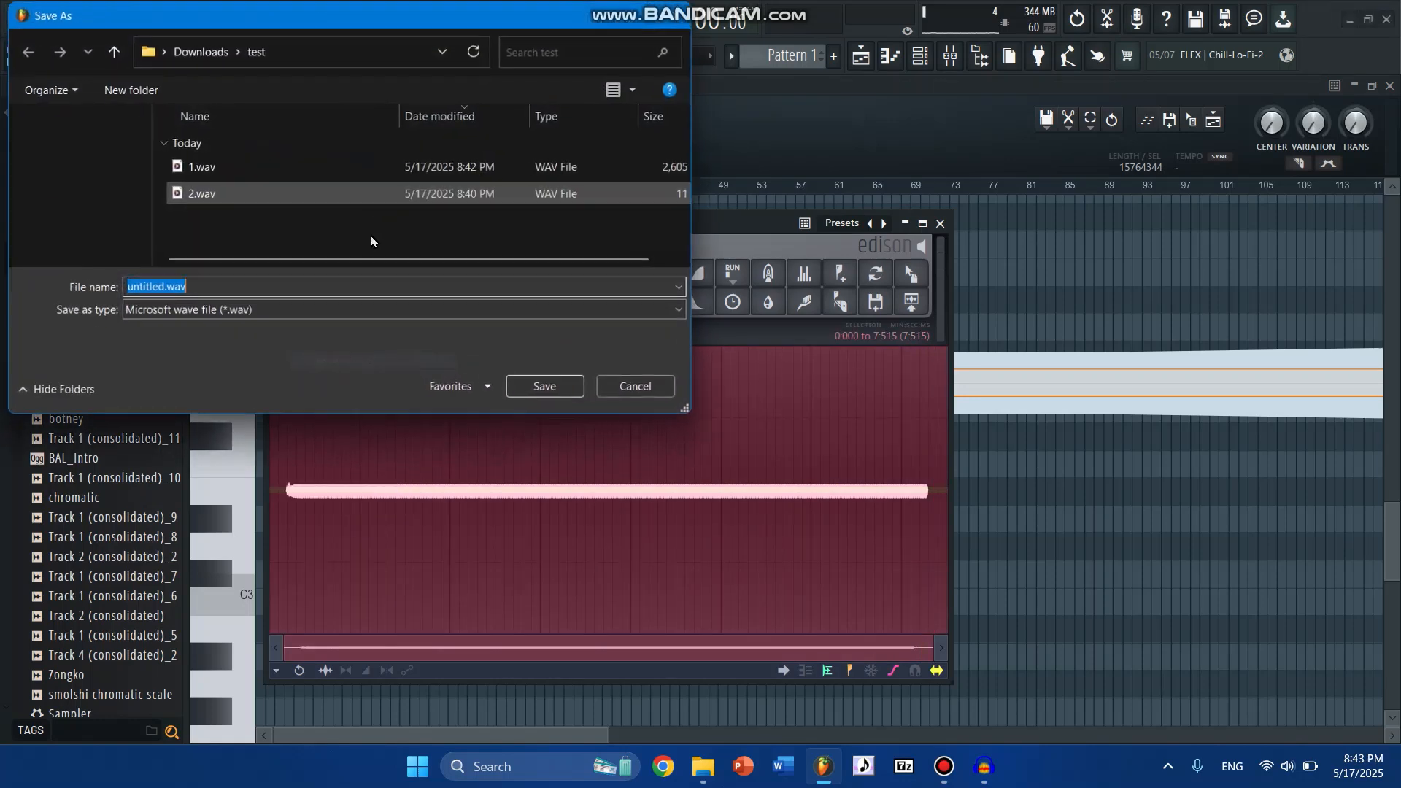
double_click(222, 199)
left_click(751, 389)
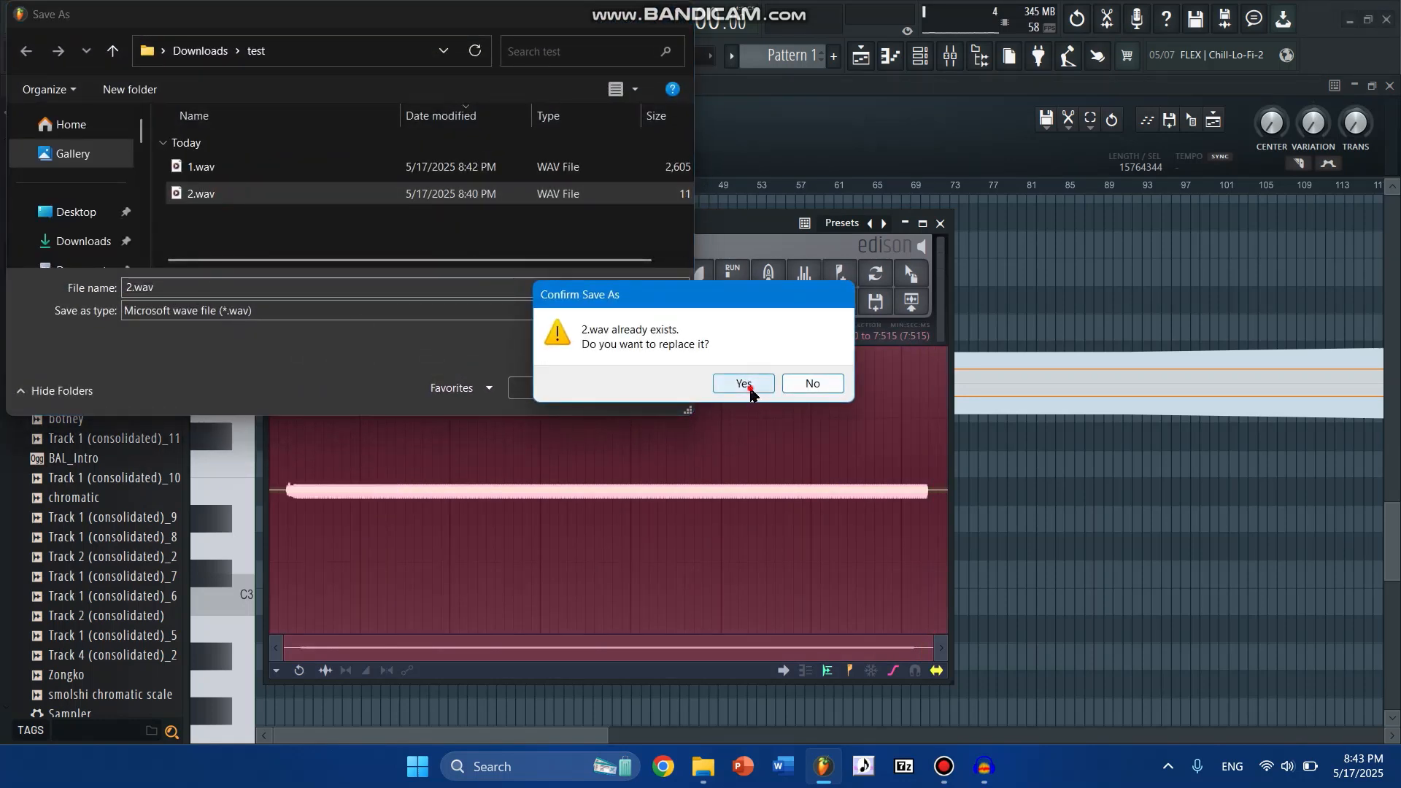
- Go to the desktop, open the dist folder, and launch chromatic_gen.exe
left_click(1400, 786)
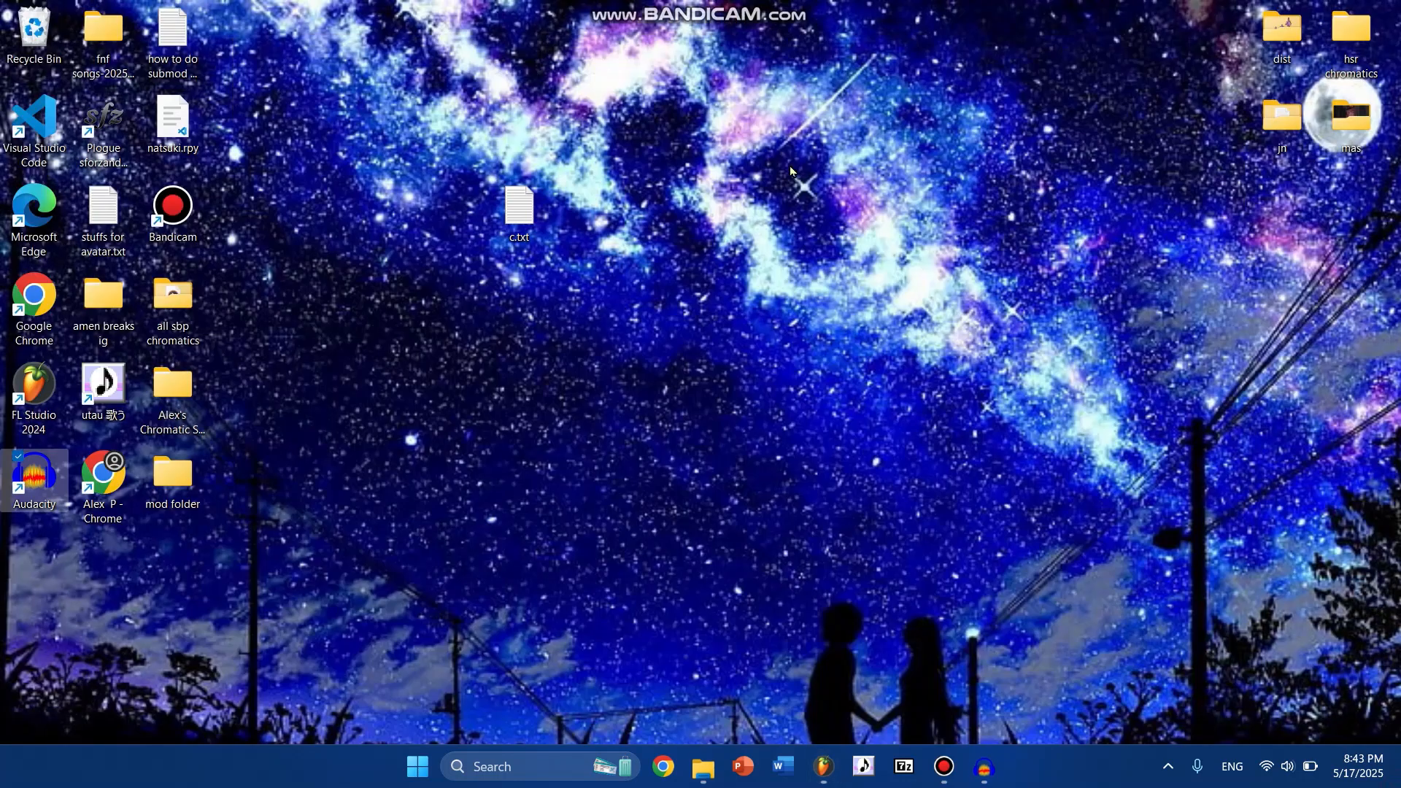
double_click(1282, 36)
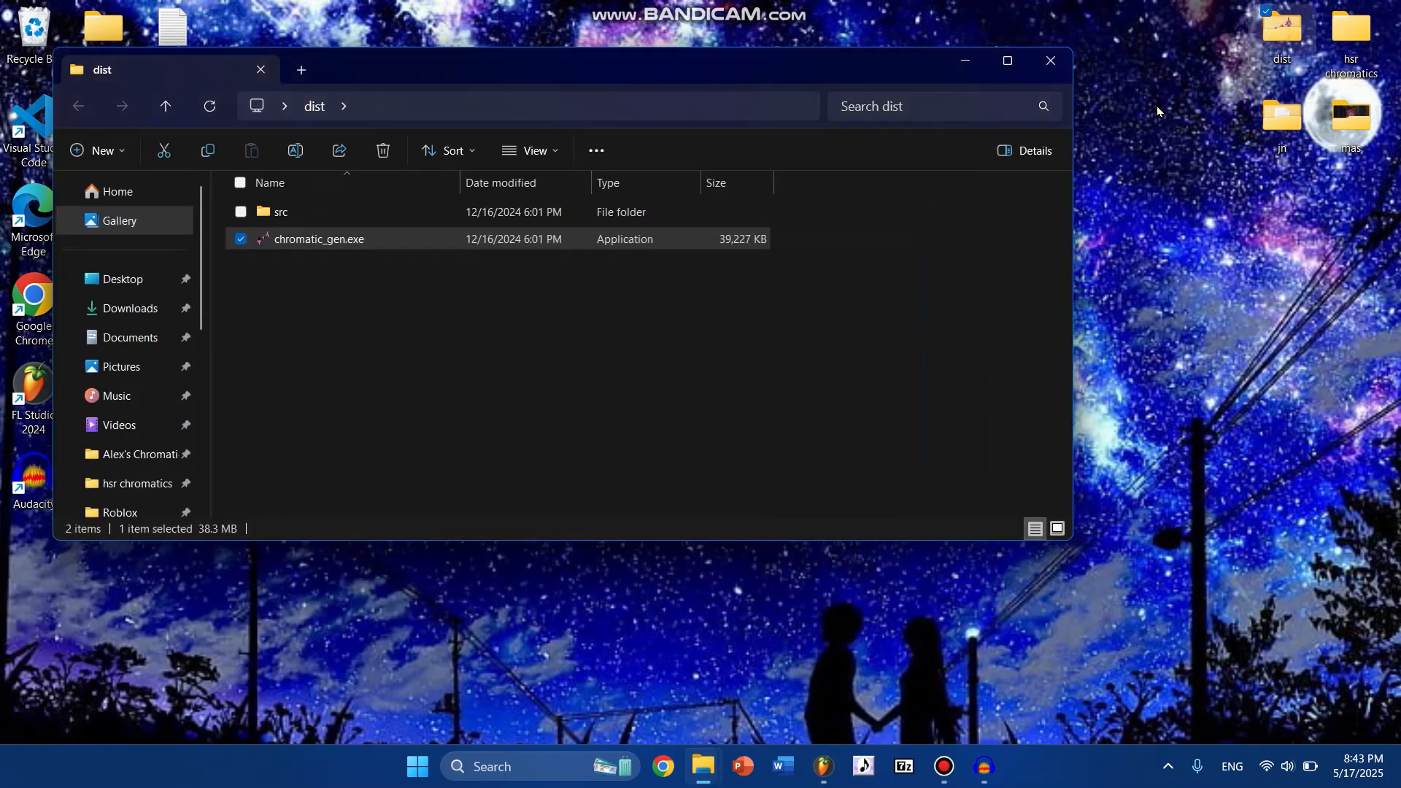
left_click(312, 235)
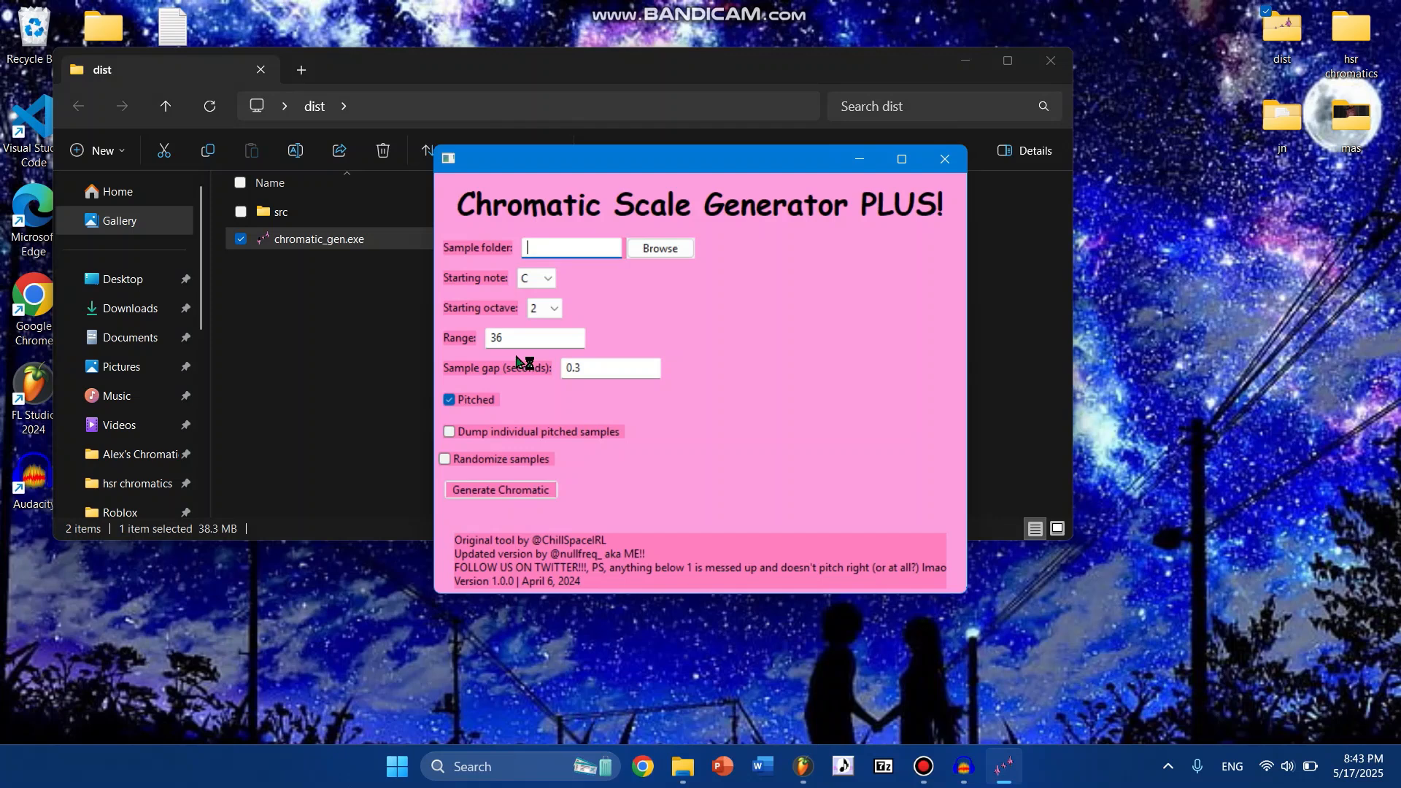
- Set the starting octave to 1 and the range to 40
left_click(549, 308)
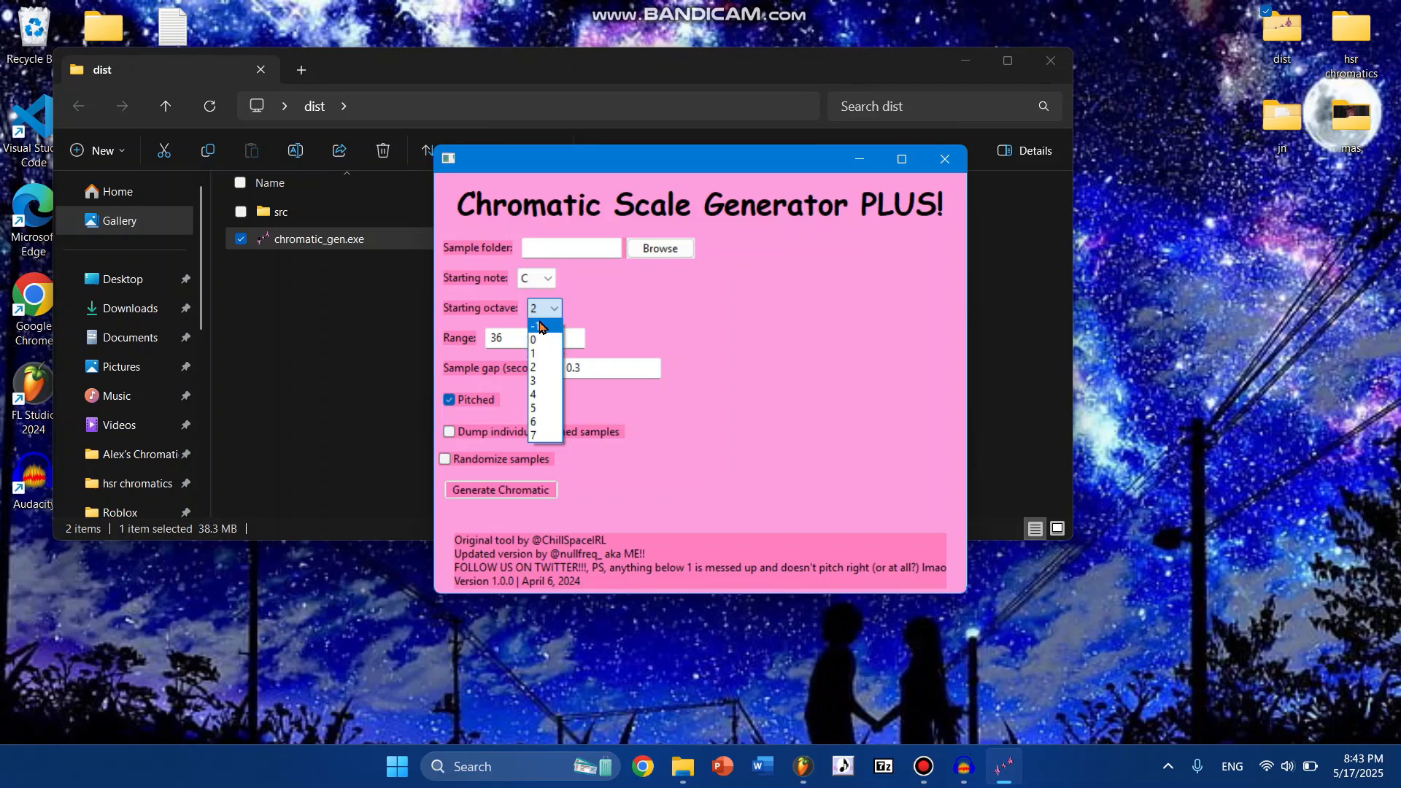
left_click(556, 355)
key("Tab")
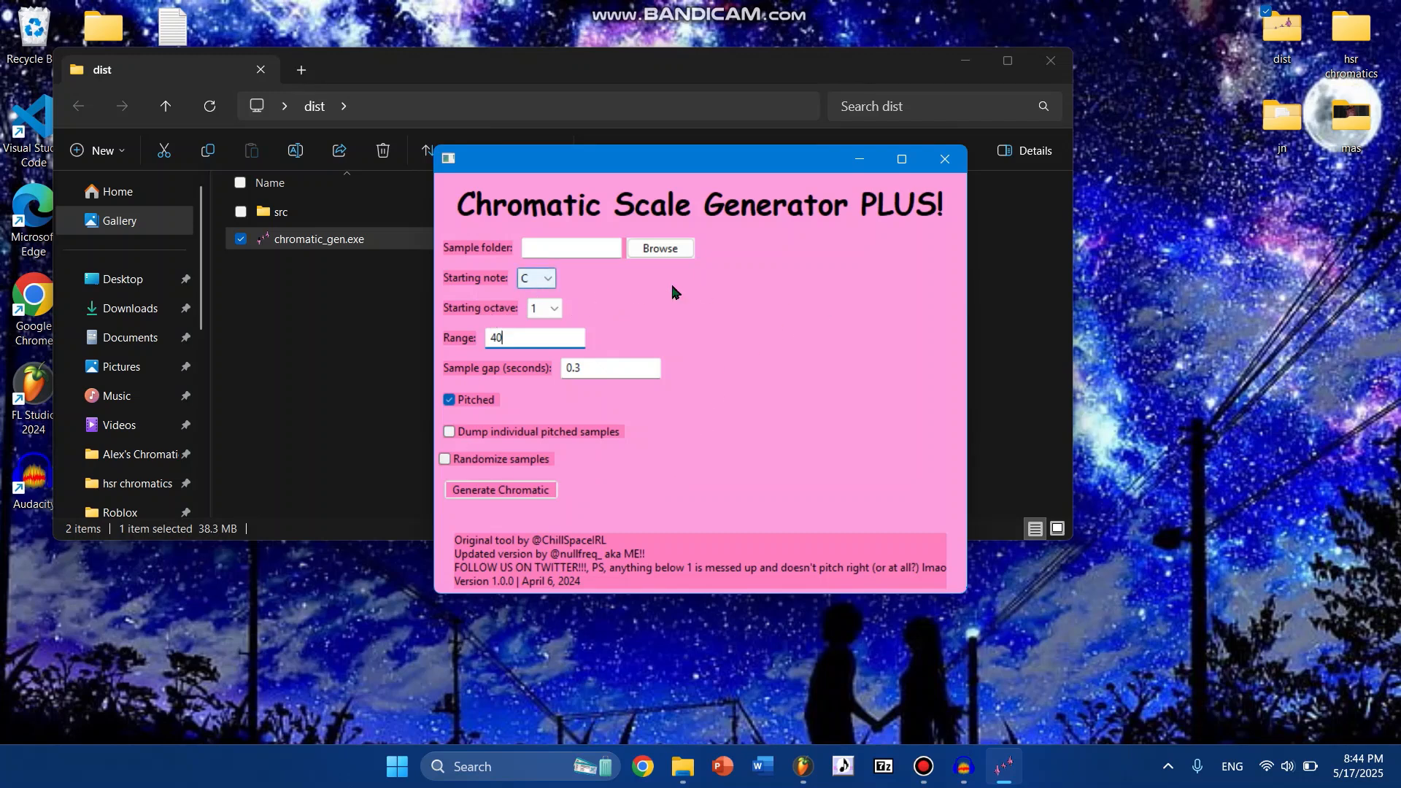
- Choose the test folder in Downloads as the sample folder and generate the chromatic scale
left_click(668, 249)
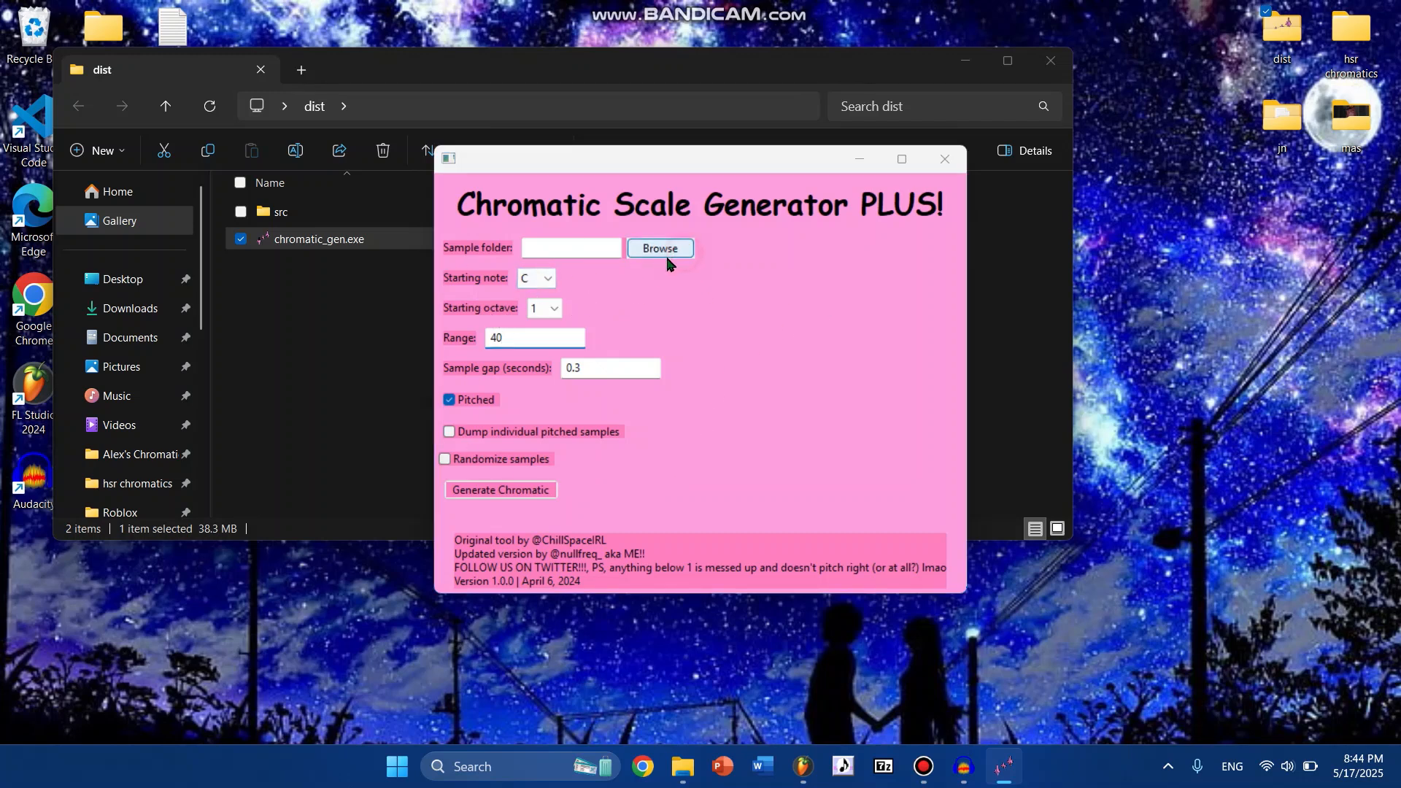
left_click(532, 387)
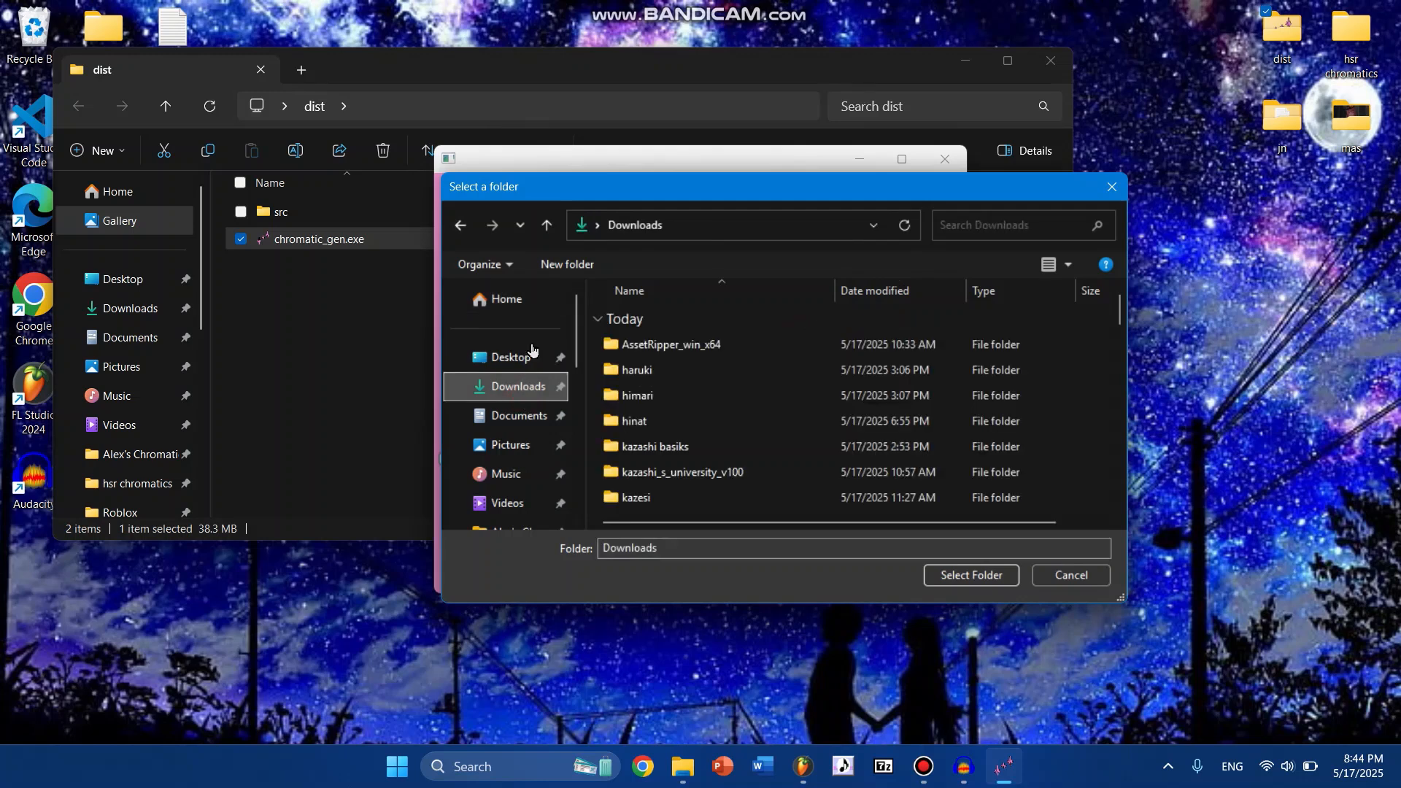
left_click_drag(629, 194, 632, 307)
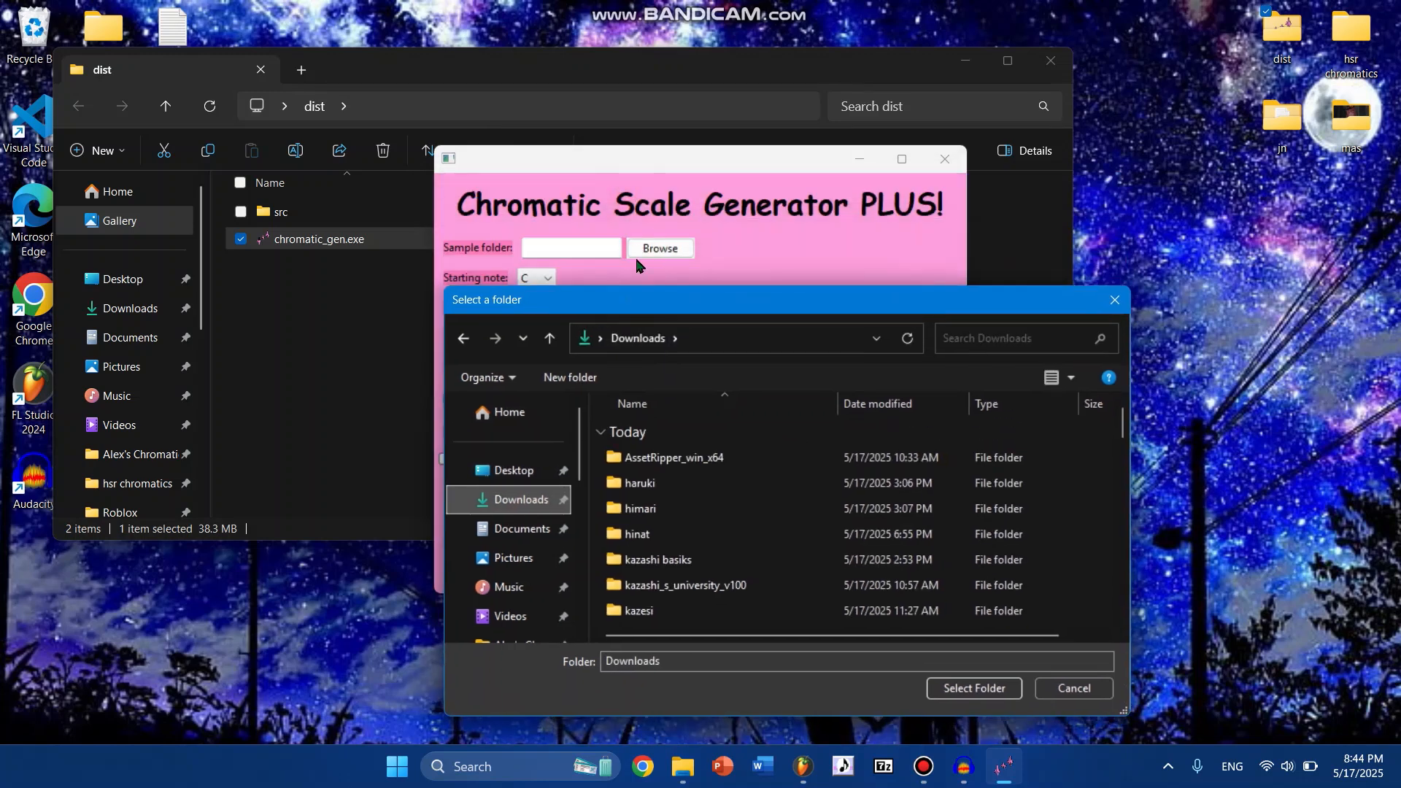
scroll(699, 552, "down", 2)
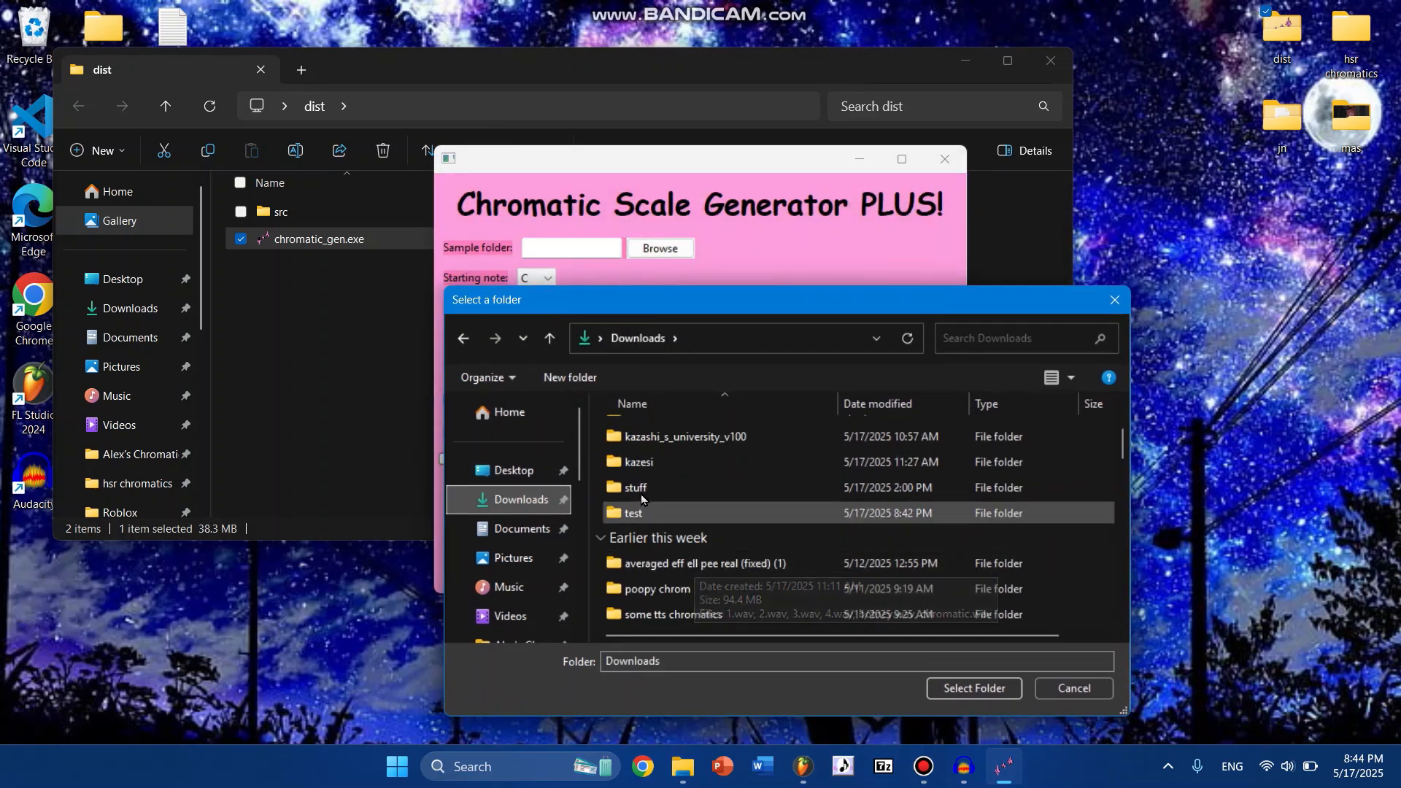
left_click(635, 511)
left_click(962, 697)
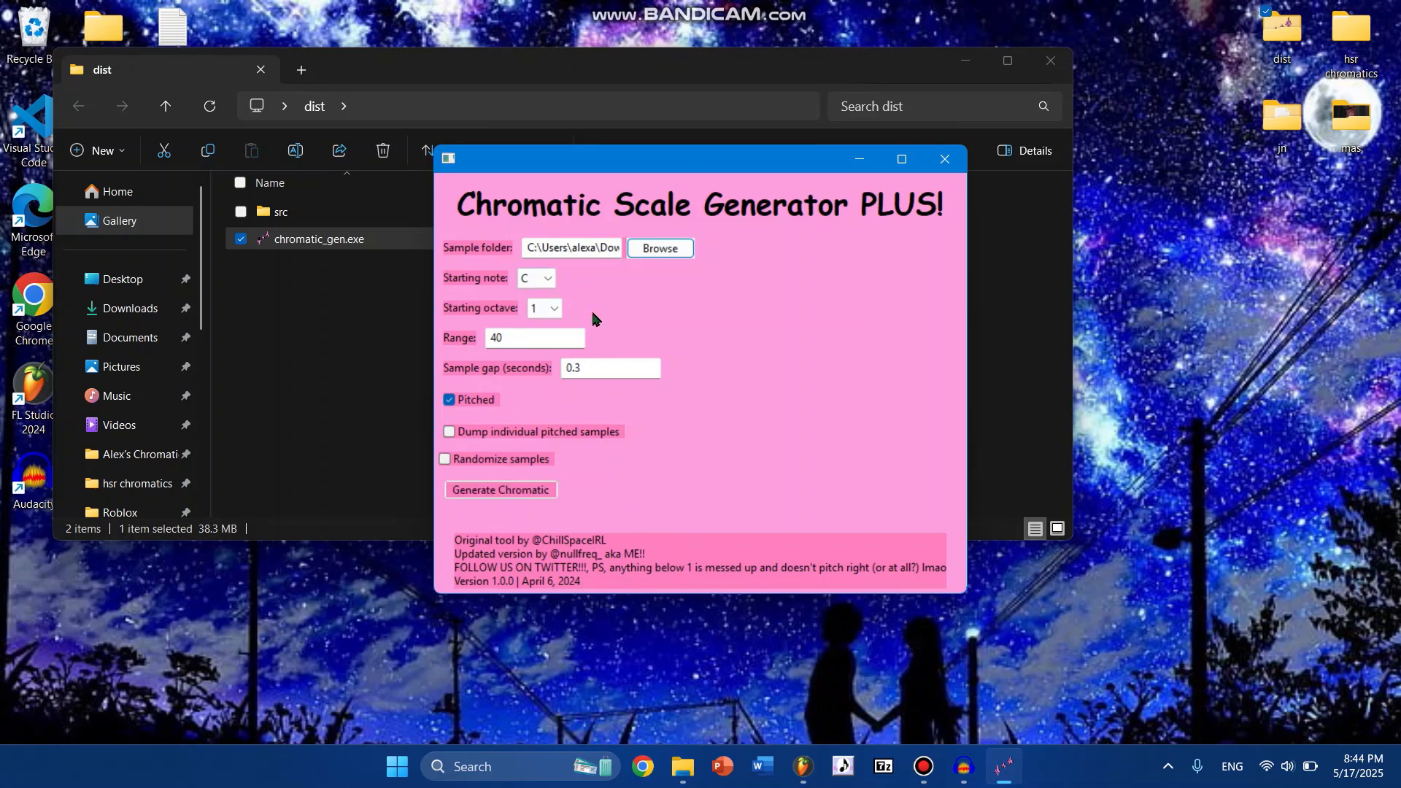
left_click(539, 489)
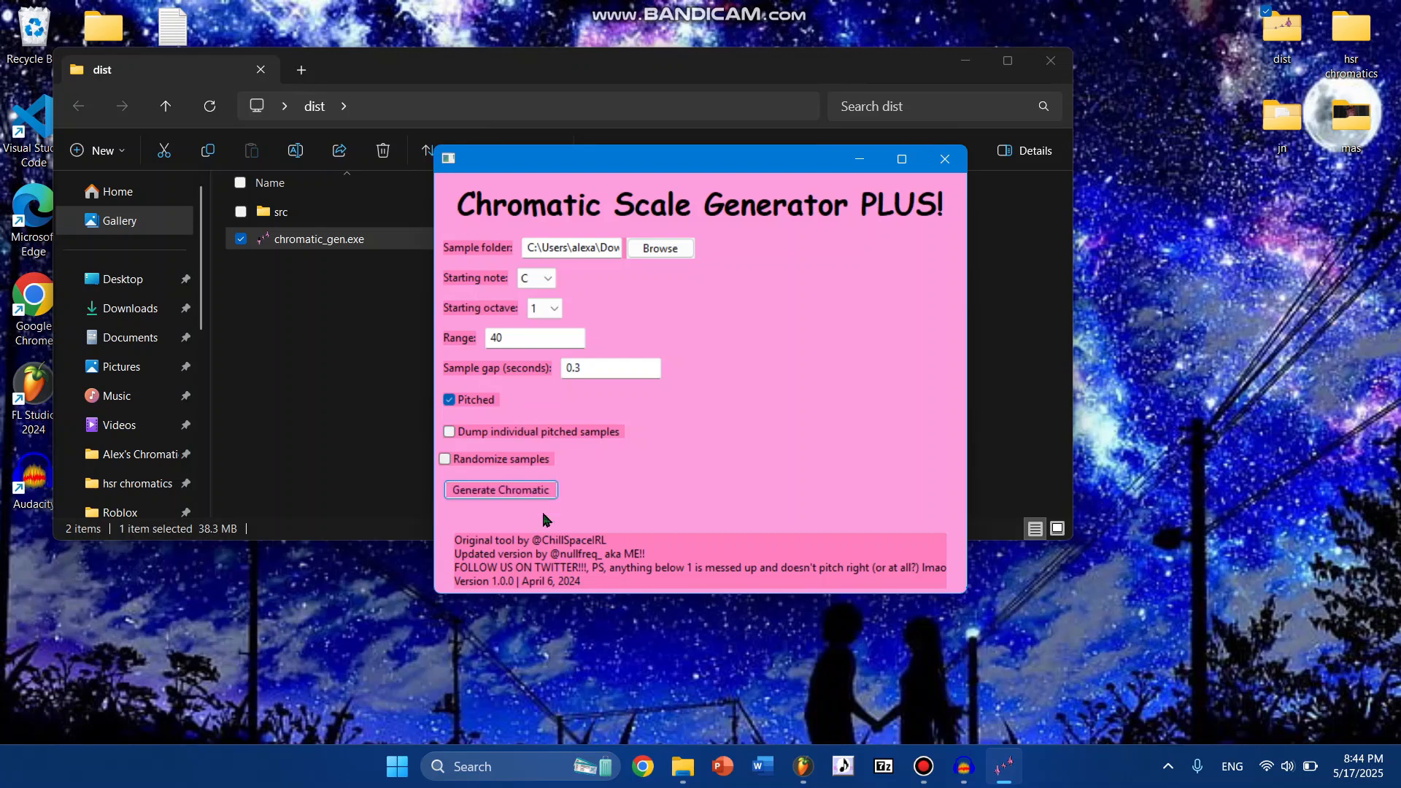
mouse_move(686, 770)
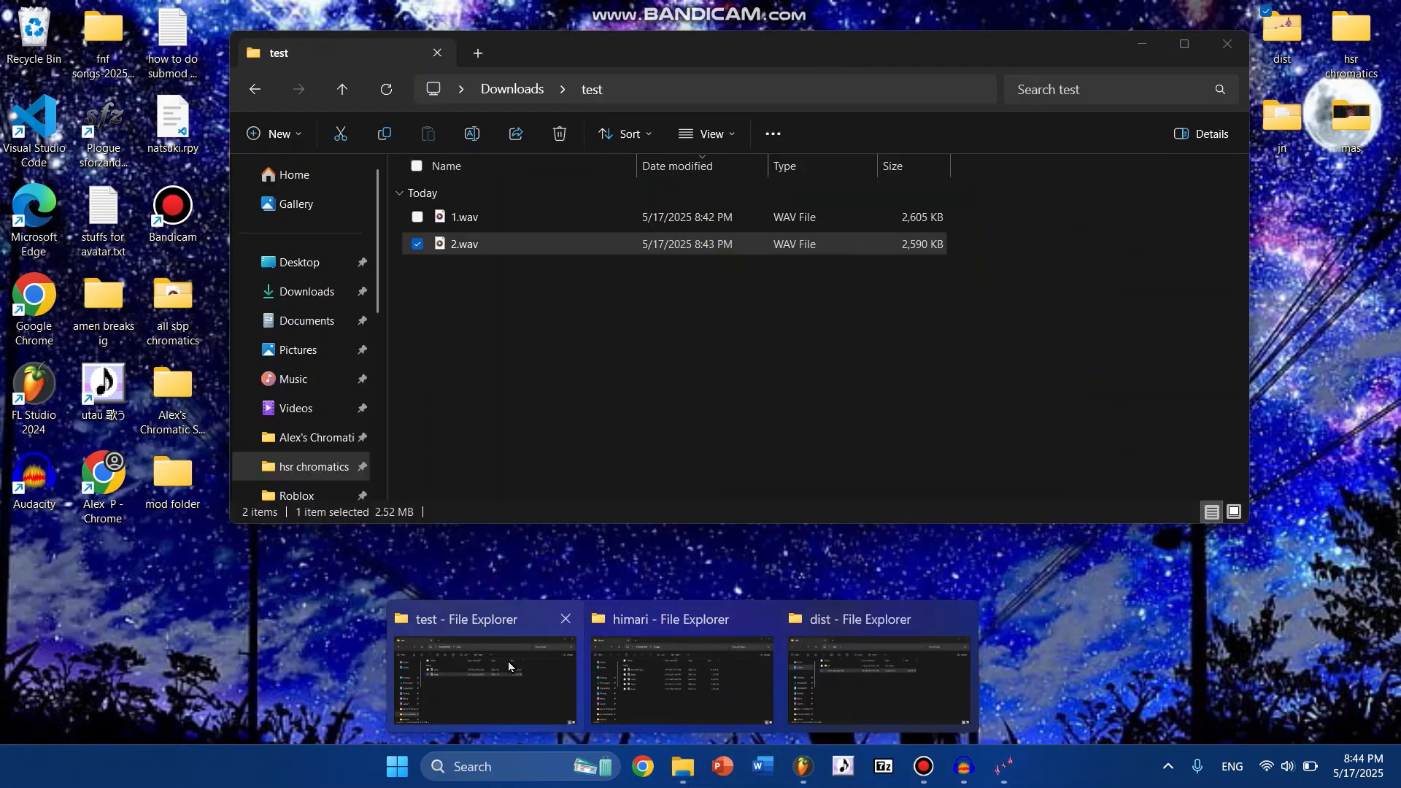
- Check the generated chromatic.wav in the Downloads test folder, and return to FL Studio to close Newtone and Edison
left_click(554, 647)
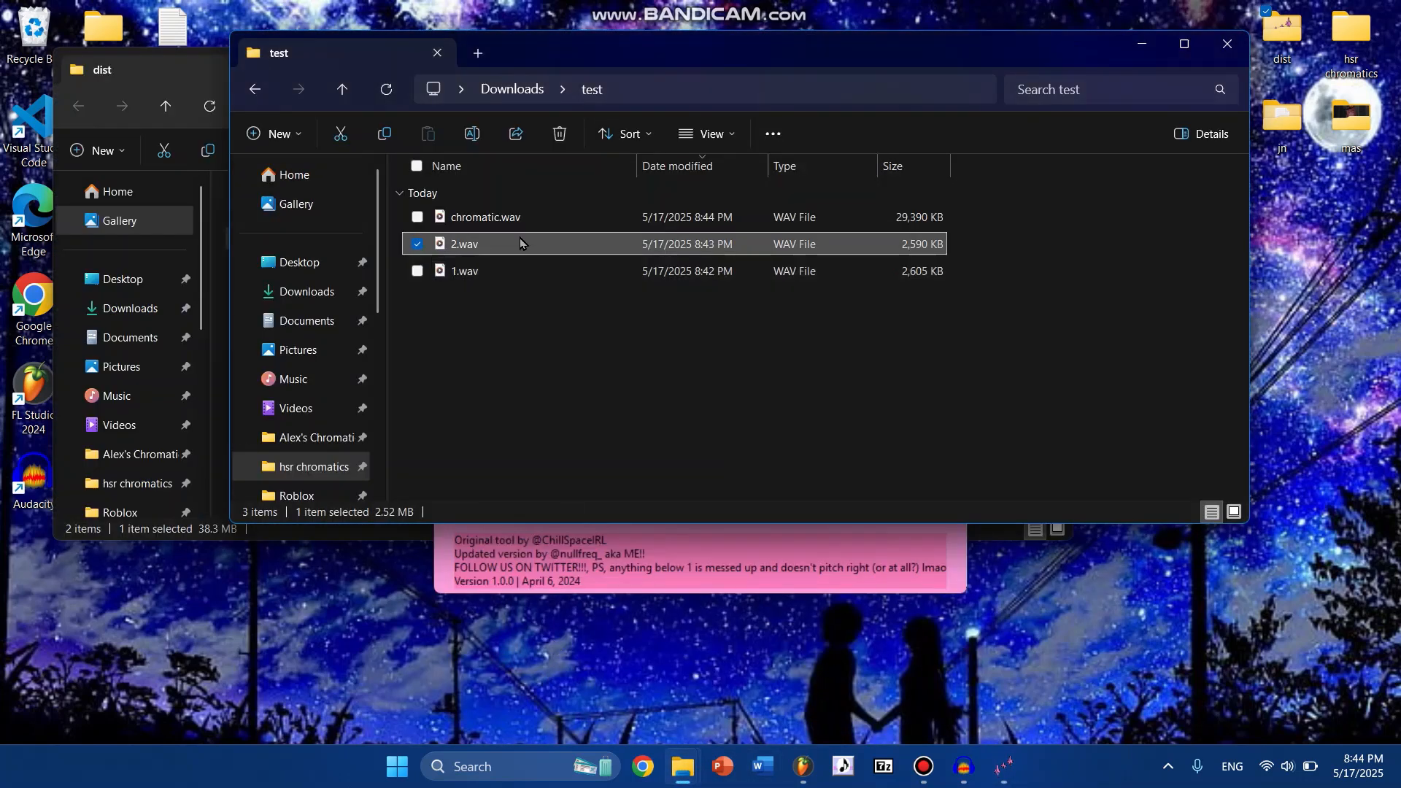
mouse_move(502, 224)
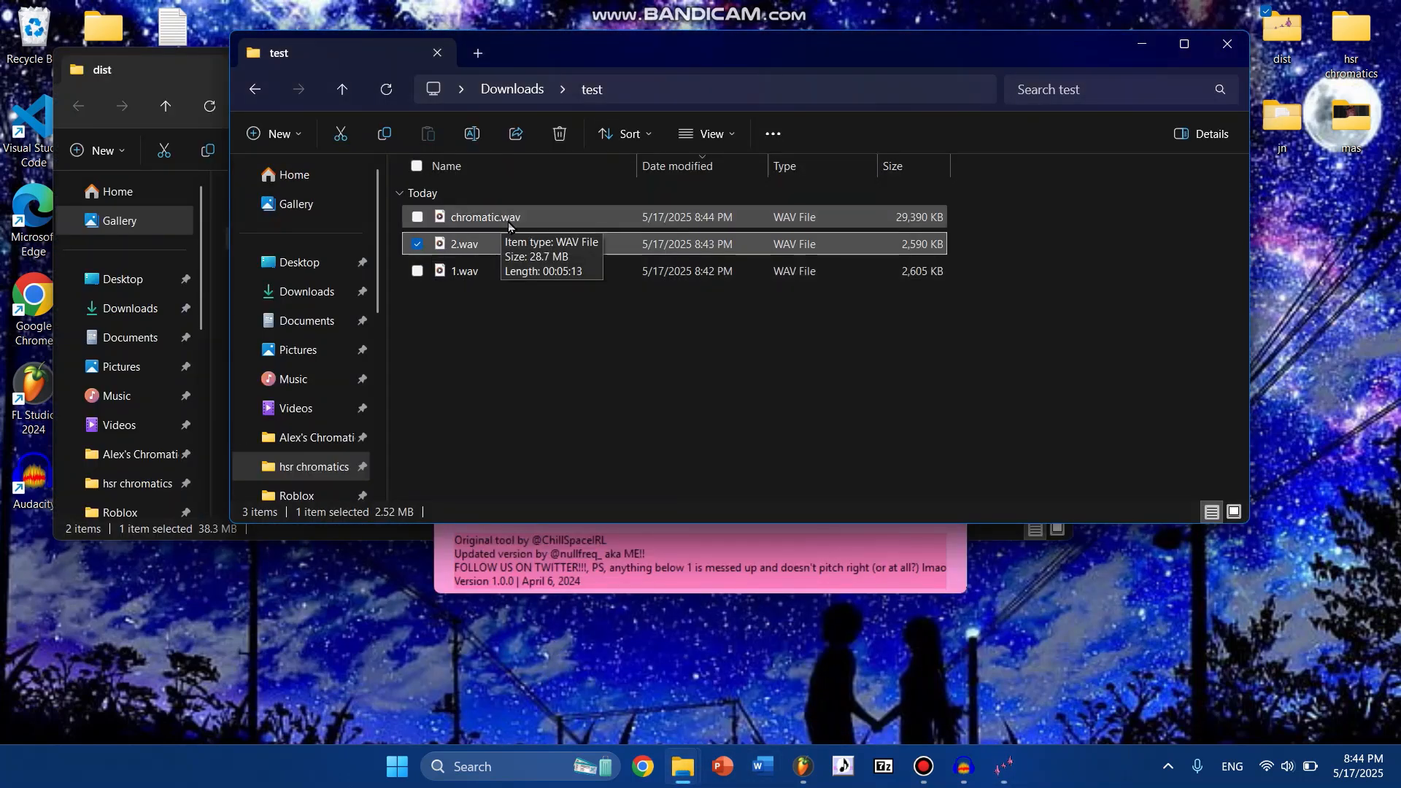
left_click(804, 769)
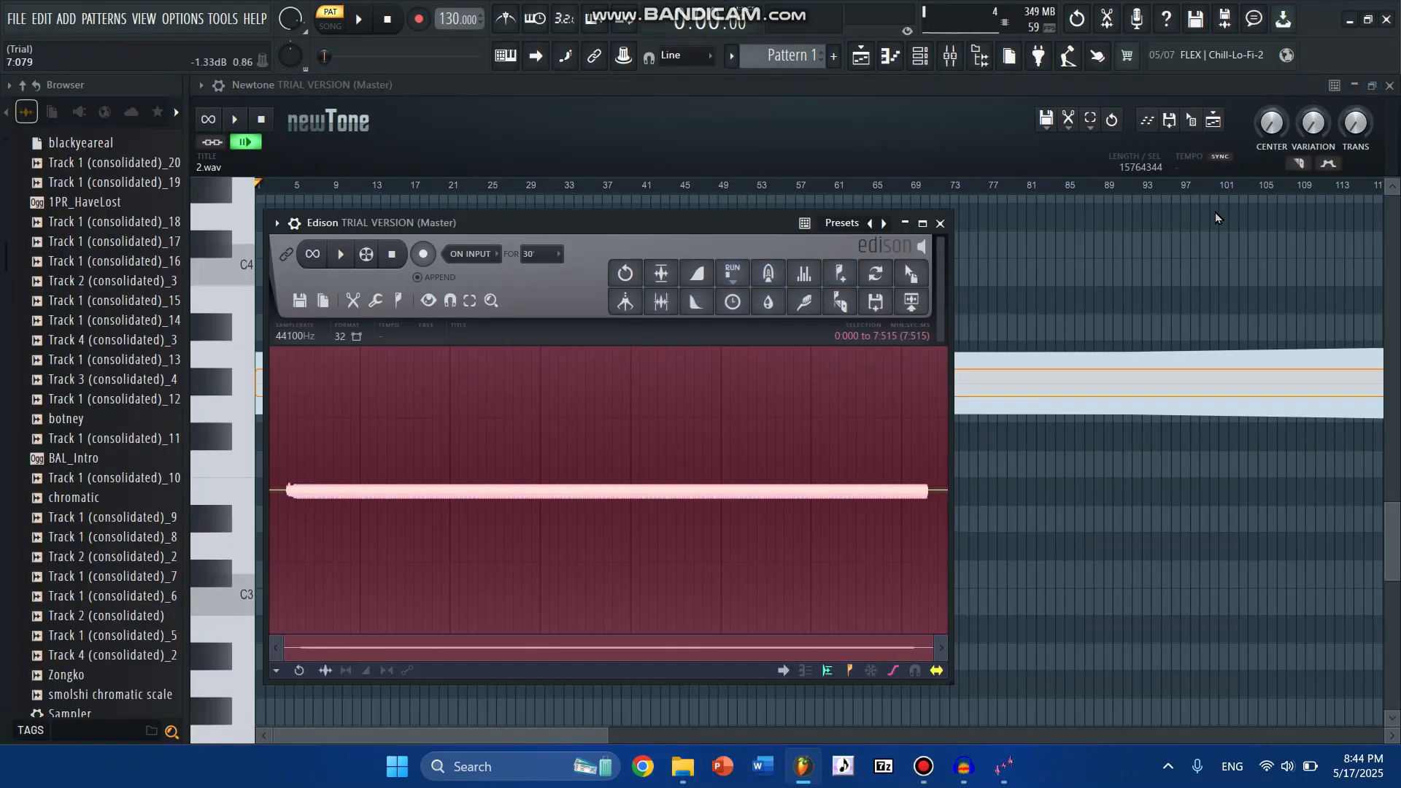
left_click(1389, 86)
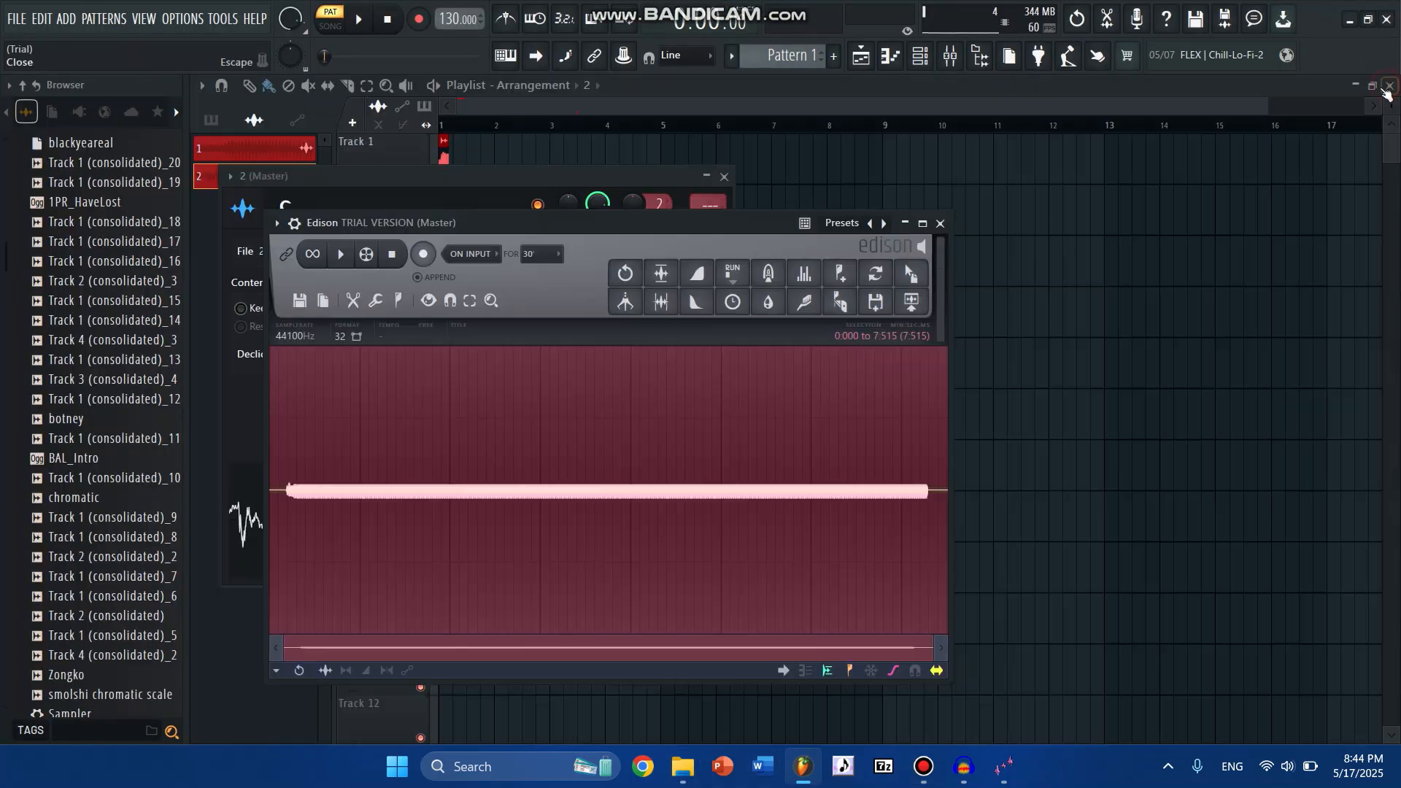
left_click(940, 223)
- Add a Slicex channel and load chromatic.wav from the Downloads test folder into it
left_click(921, 56)
left_click(807, 254)
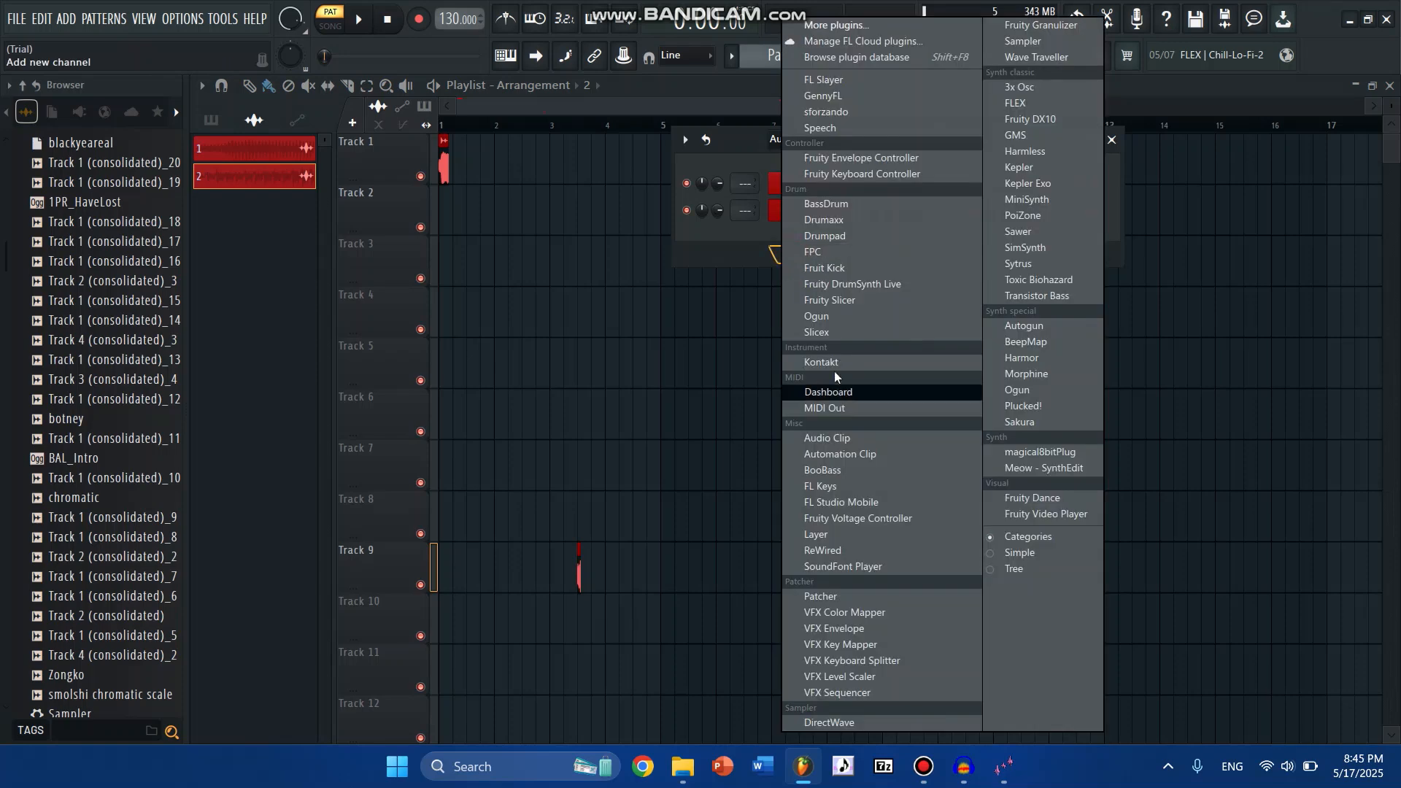
left_click(830, 333)
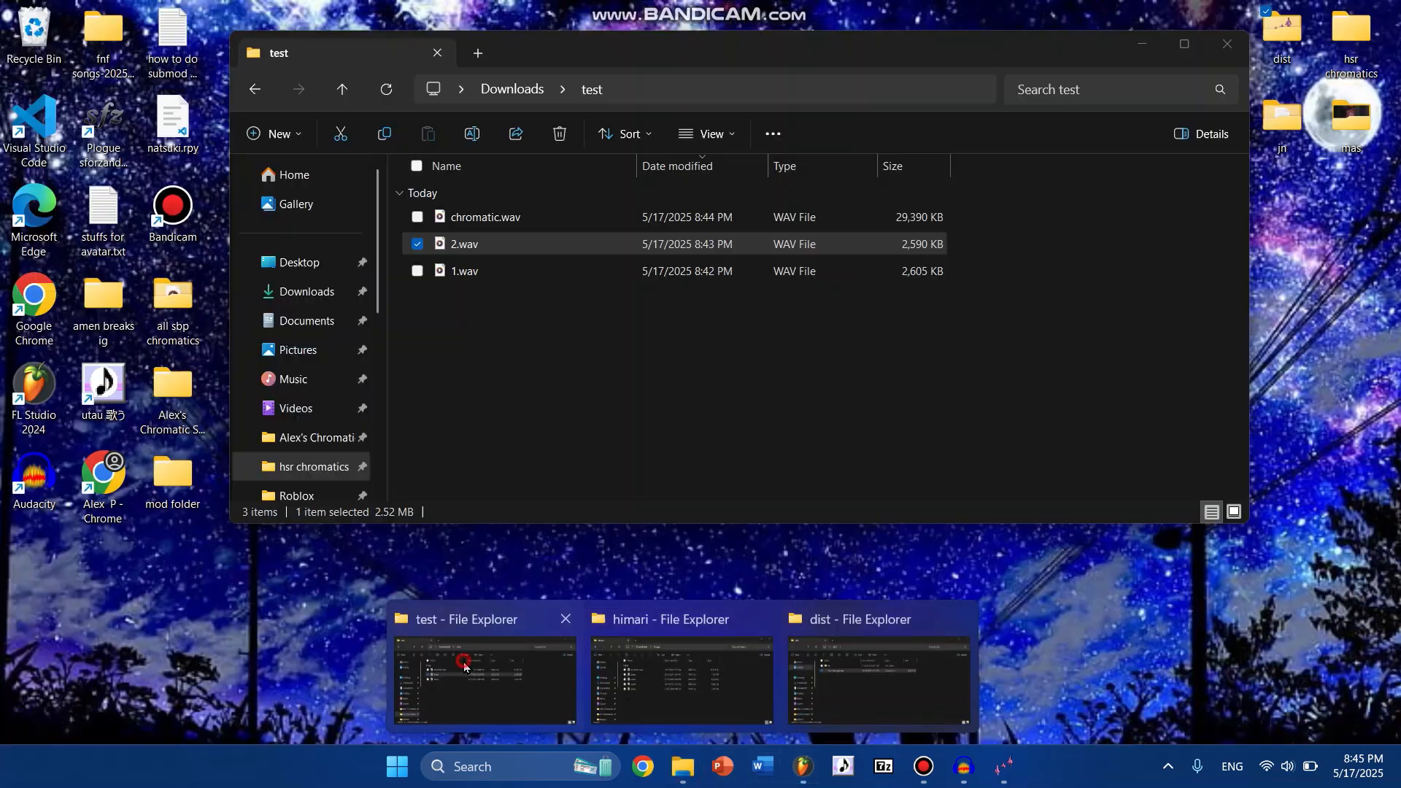
left_click(489, 697)
left_click(473, 219)
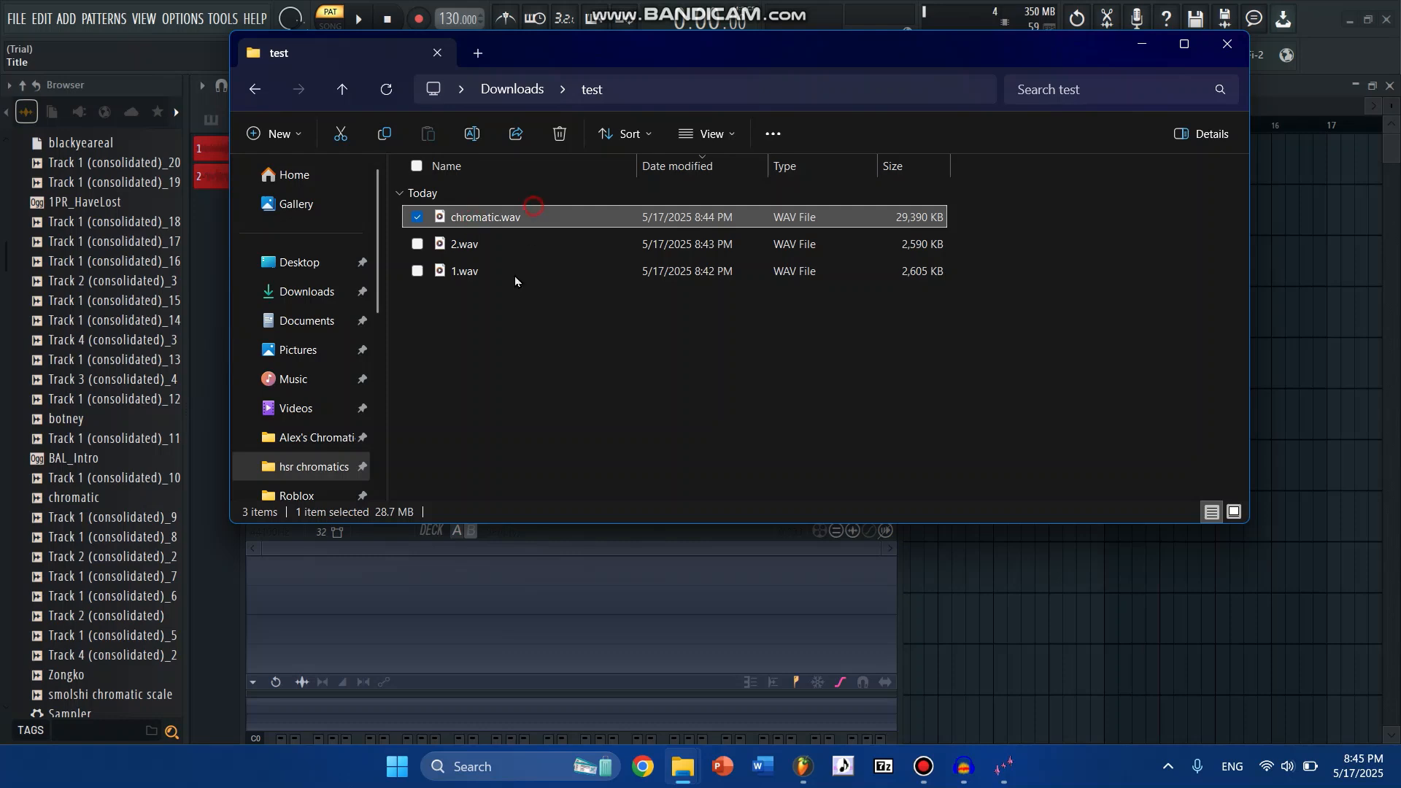
left_click_drag(515, 276, 502, 581)
left_click(654, 544)
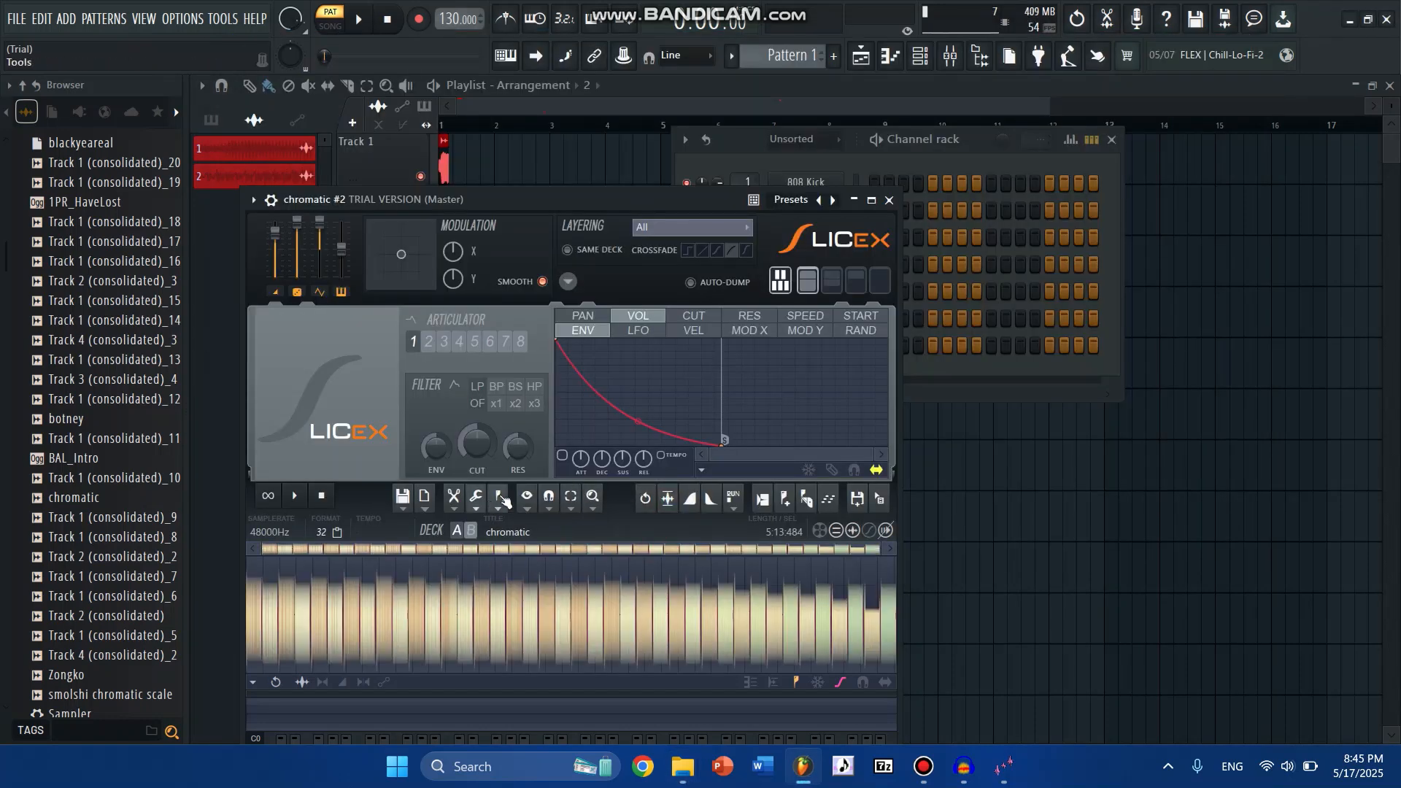
- Slice the chromatic sample in Slicex with Dull auto-slicing
left_click(497, 501)
left_click(409, 537)
left_click(499, 500)
mouse_move(532, 647)
left_click(675, 634)
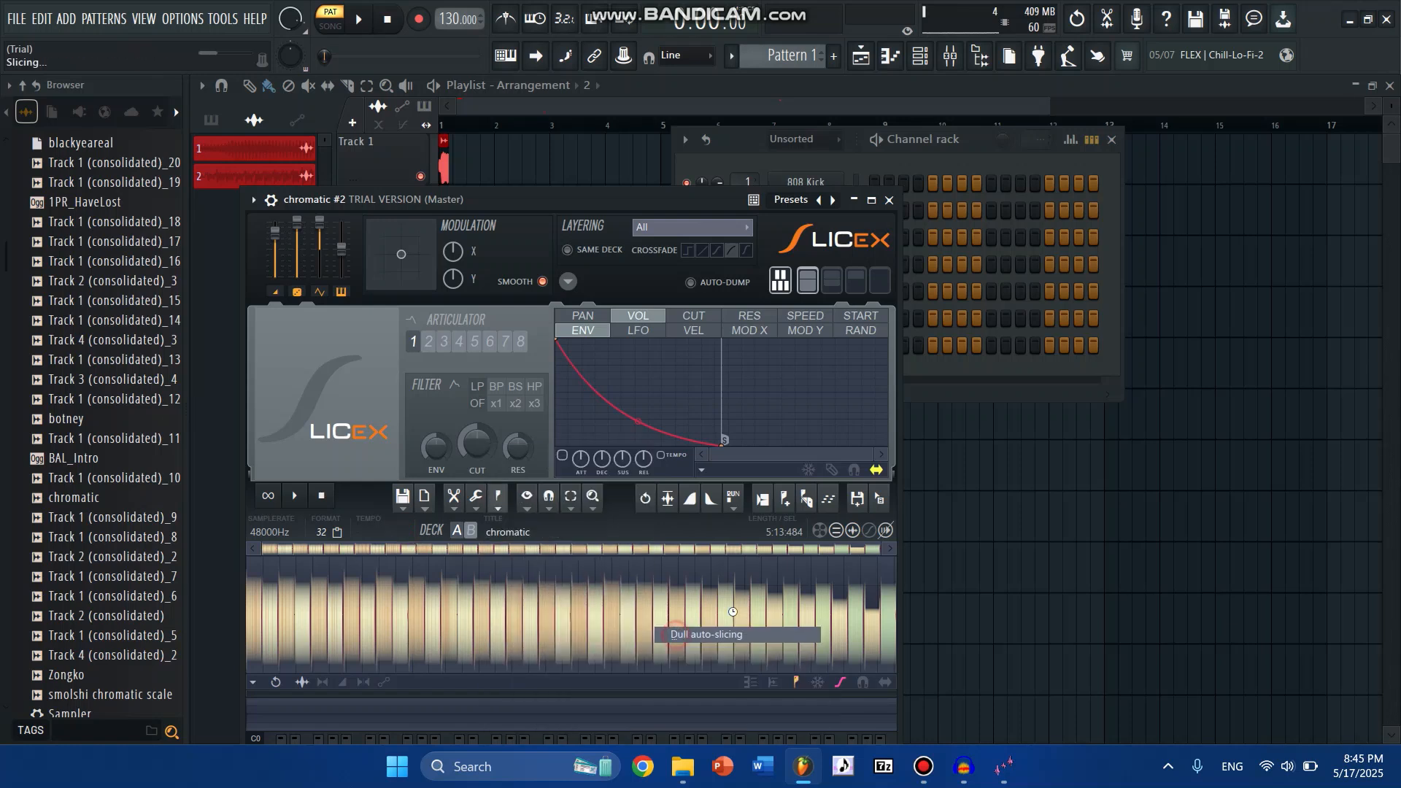
- Delete the extra marker at the very start of the sample and check the list of remaining markers
mouse_move(879, 549)
left_mouse_down()
mouse_move(264, 581)
mouse_move(241, 567)
left_mouse_up()
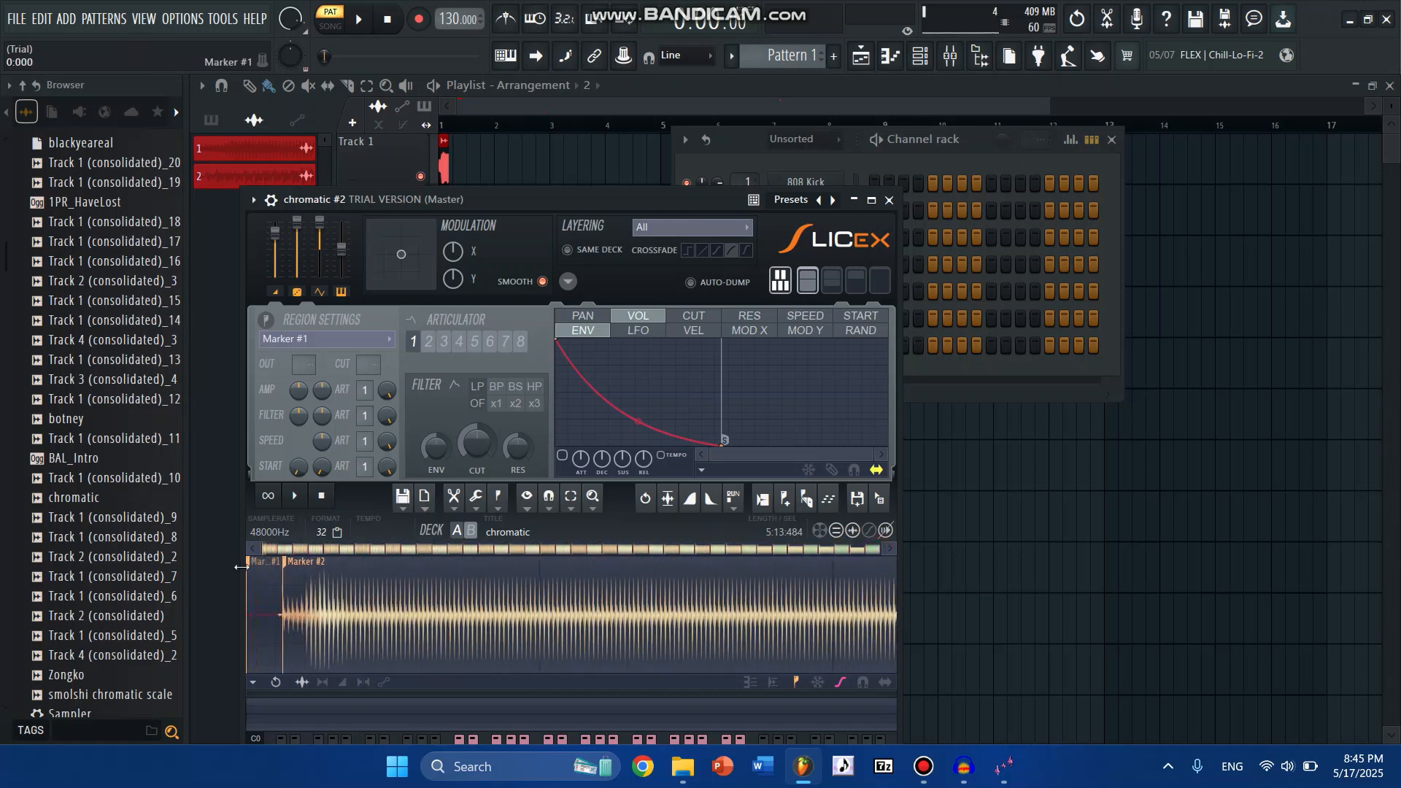
right_click(250, 569)
left_click(266, 566)
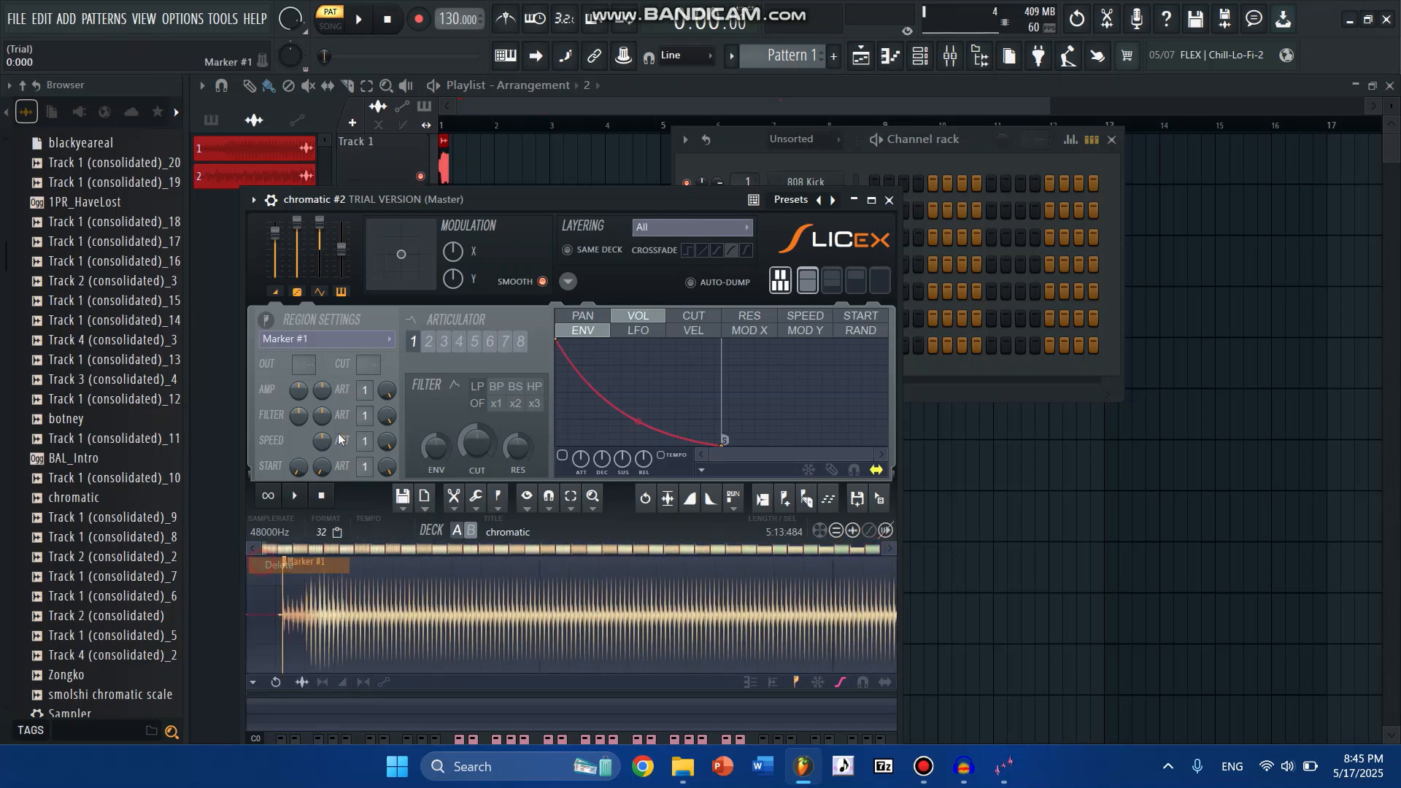
left_click(322, 340)
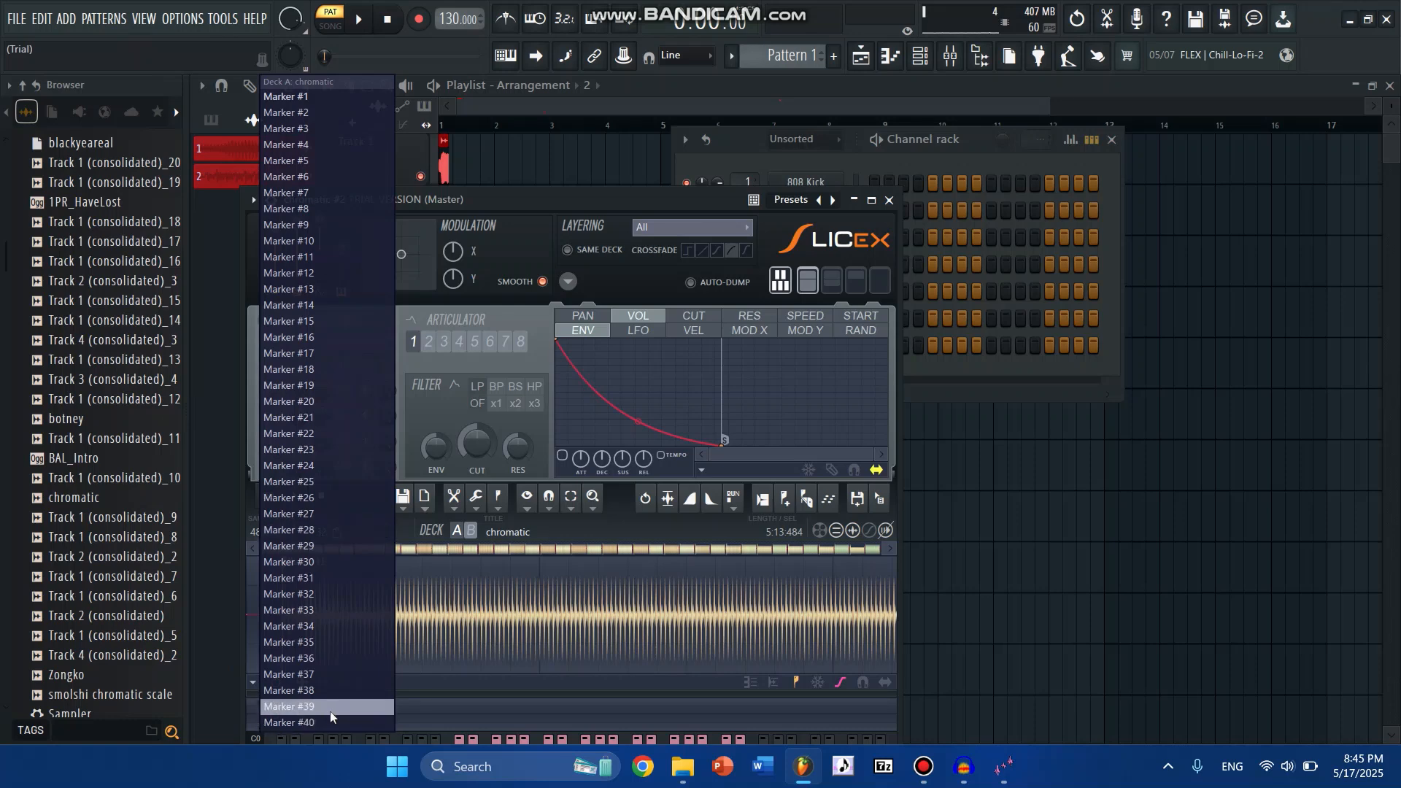
left_click(557, 573)
left_click(390, 585)
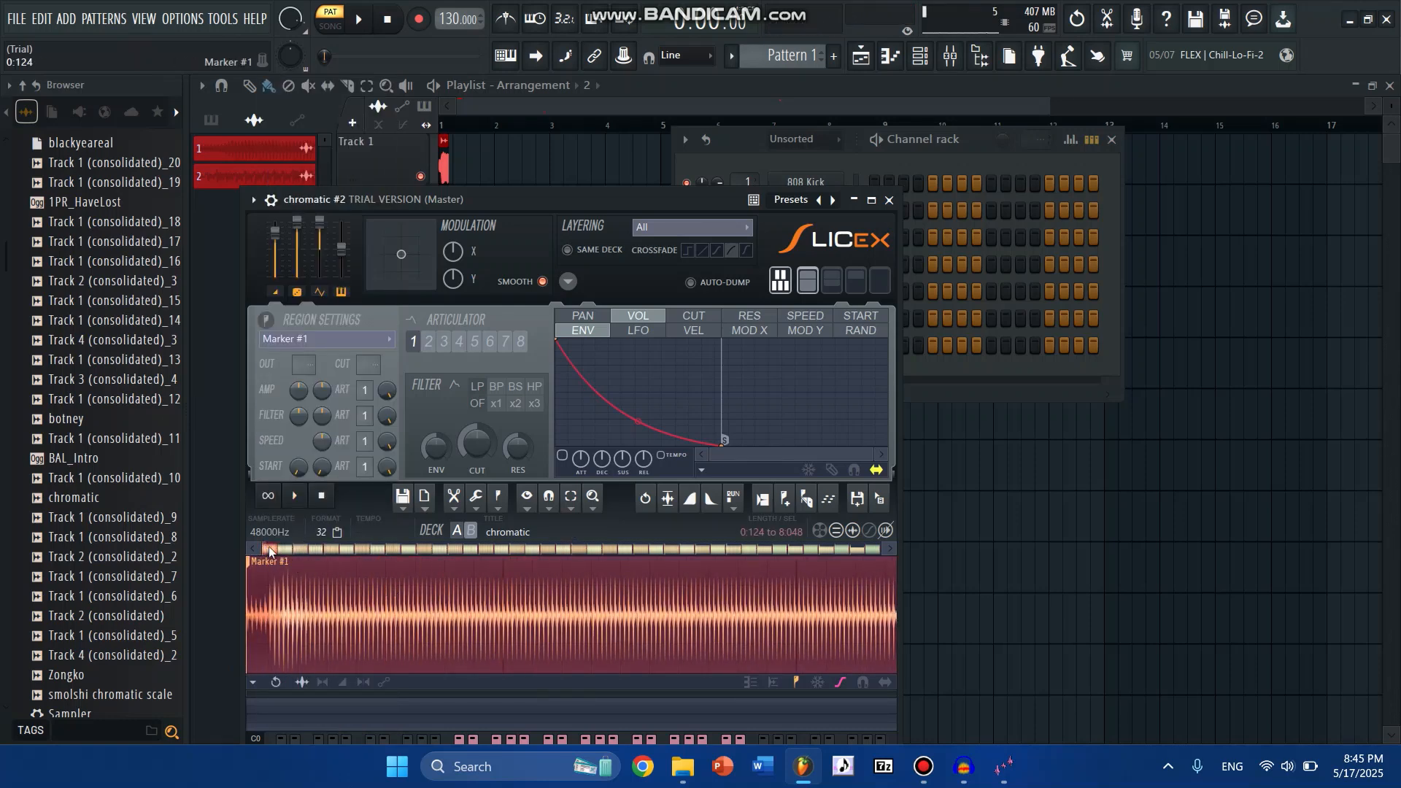
- Widen the waveform view and audition individual slices in the first part of the chromatic scale
left_click_drag(267, 548, 520, 554)
left_click(336, 596)
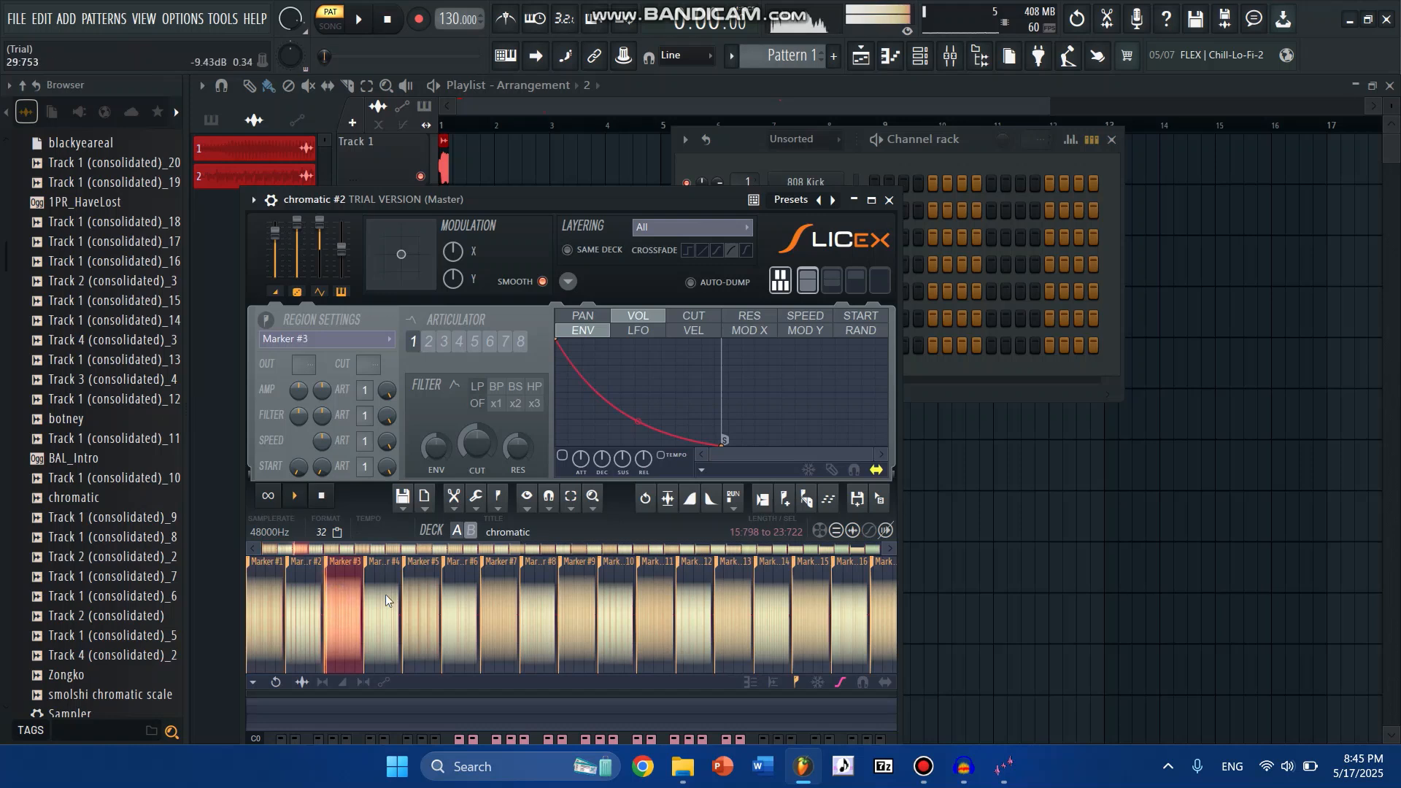
left_click(387, 594)
left_click(457, 590)
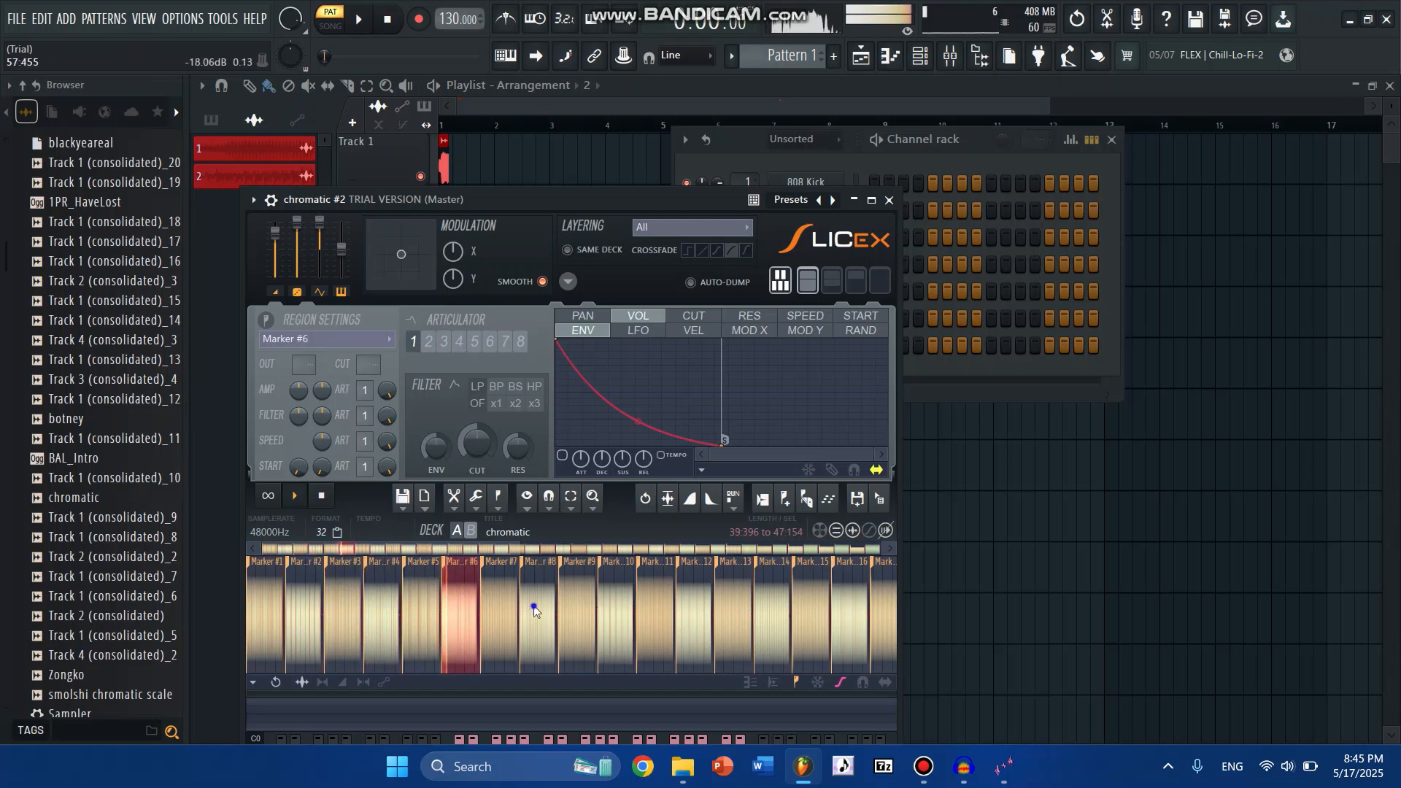
left_click(641, 612)
left_click(626, 611)
left_click(695, 605)
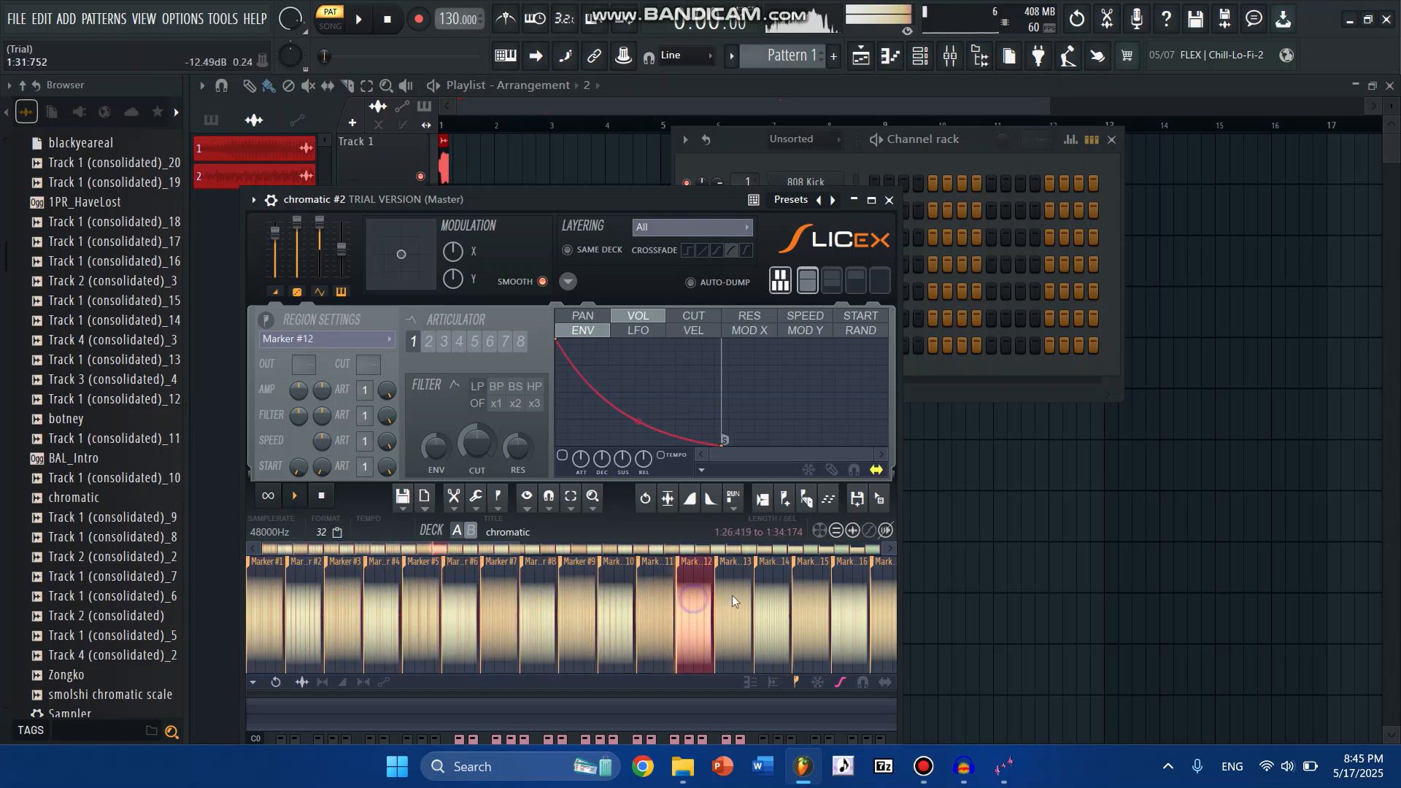
left_click(735, 598)
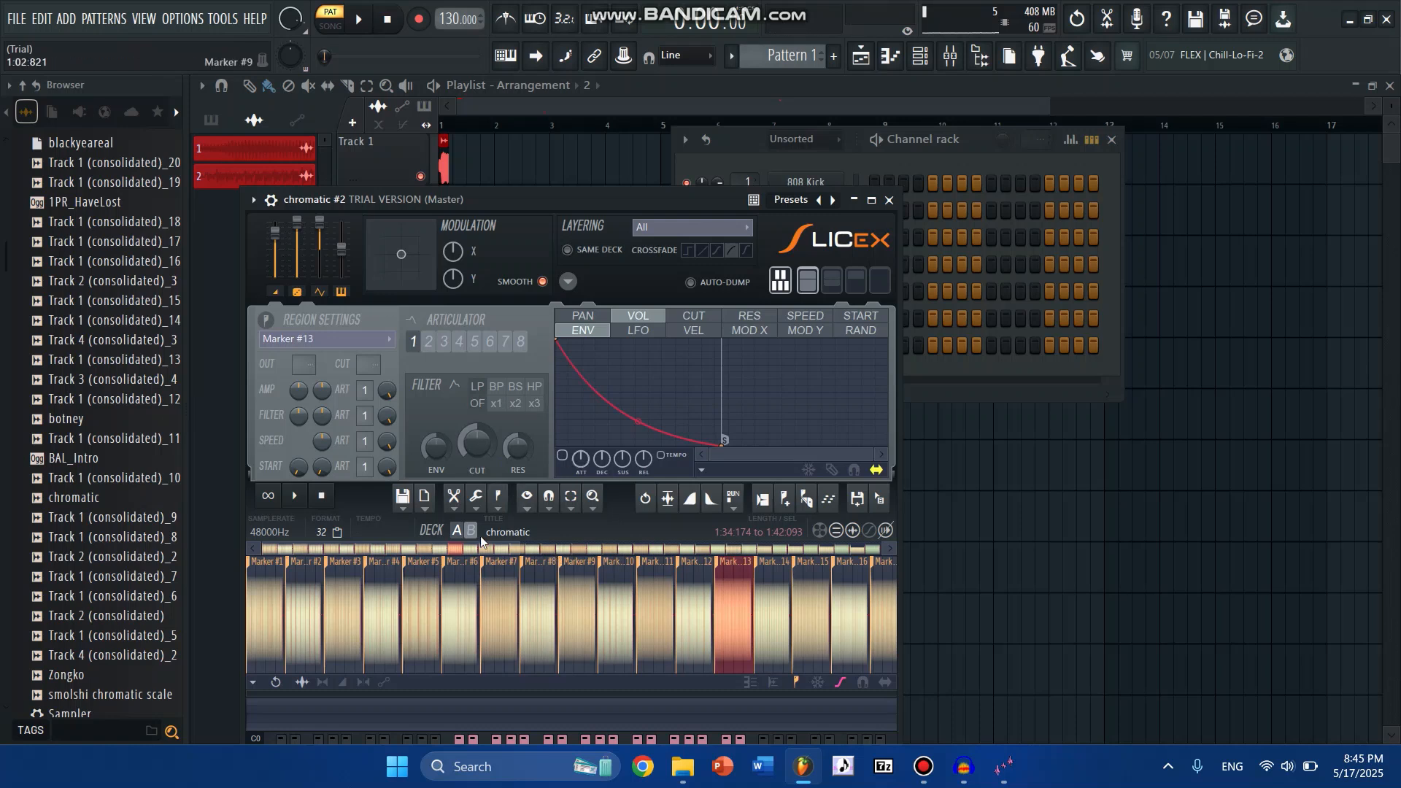
- Set the filename in the sample properties to "test" and accept the change
left_click(513, 532)
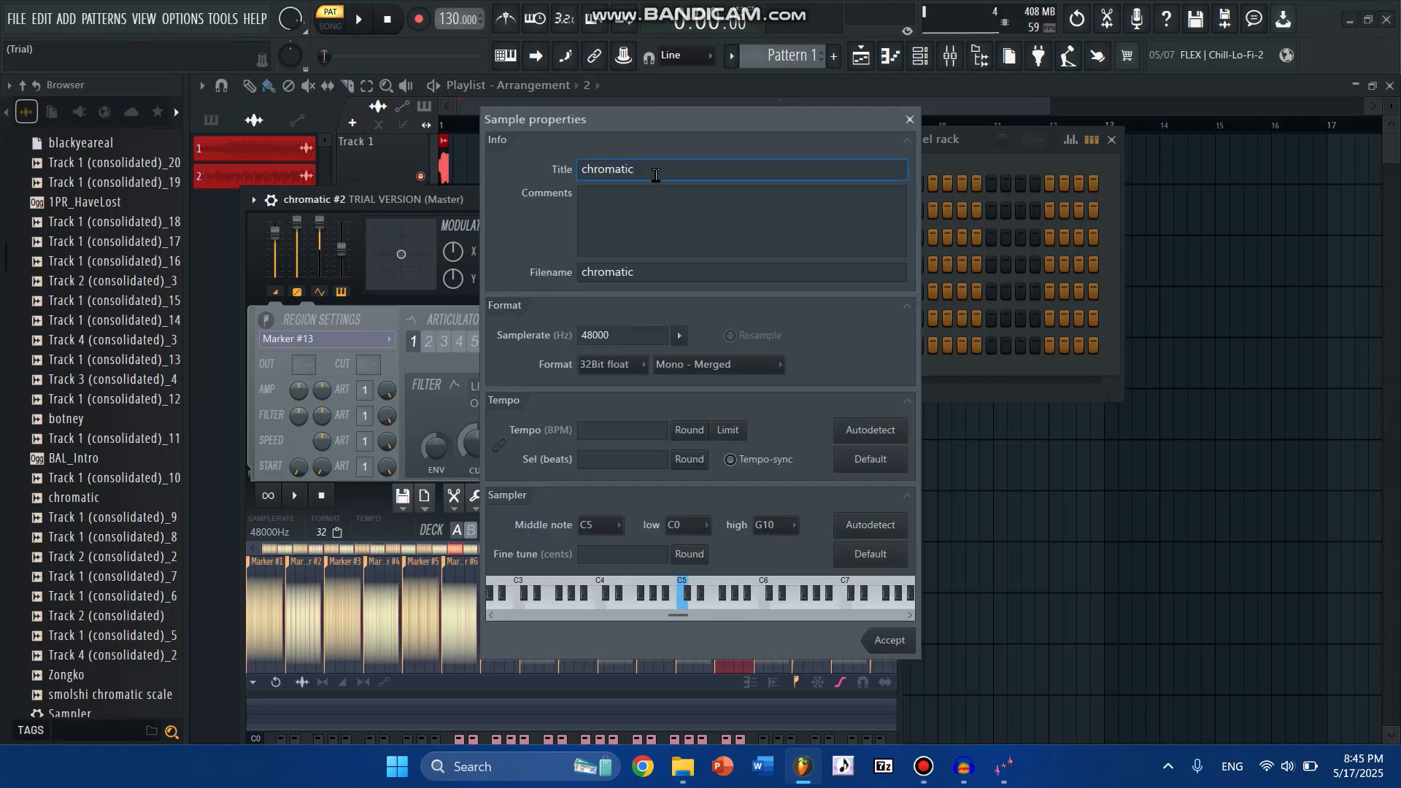
left_click(666, 278)
type("test")
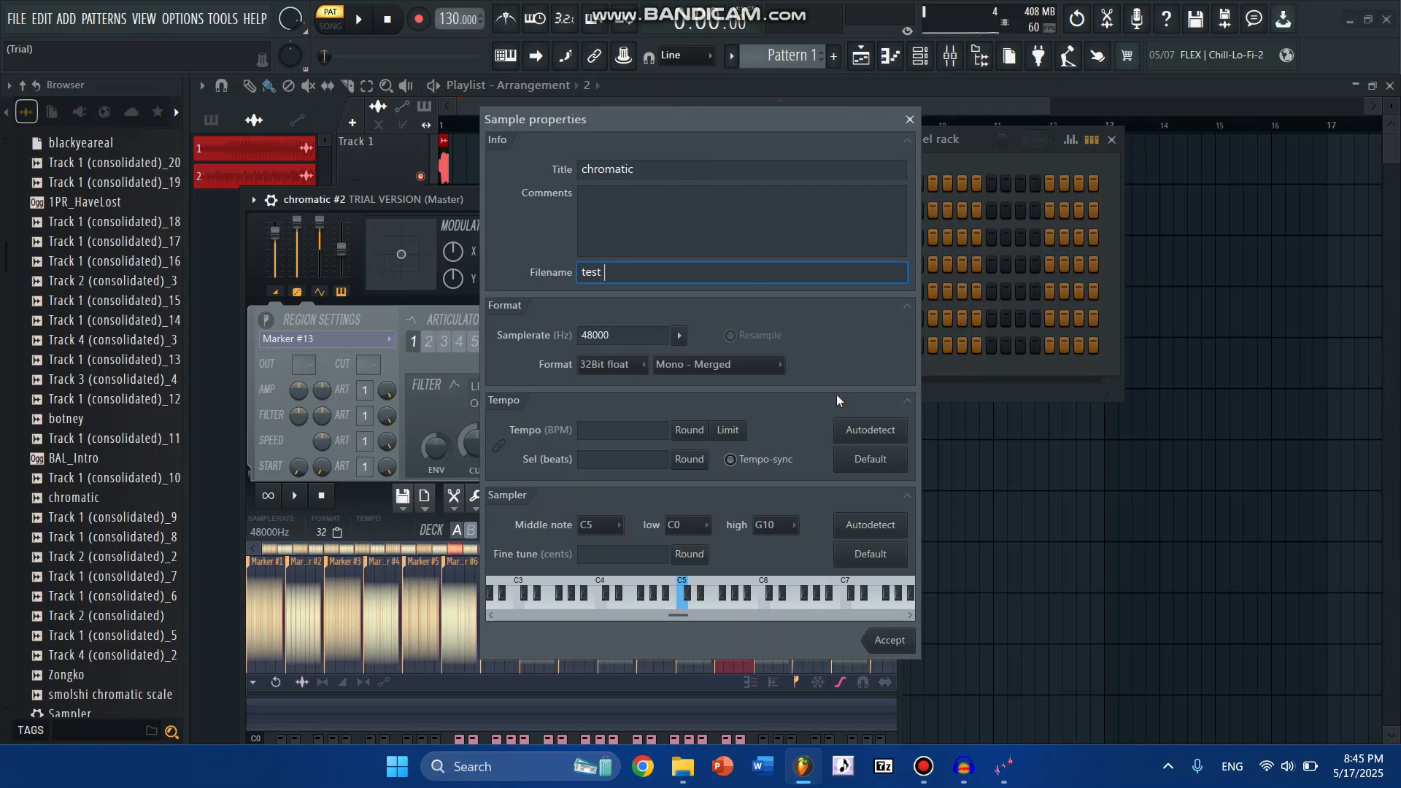
left_click(890, 640)
- Audition slices spread across the full length of the chromatic sample
scroll(598, 646, "down", 5)
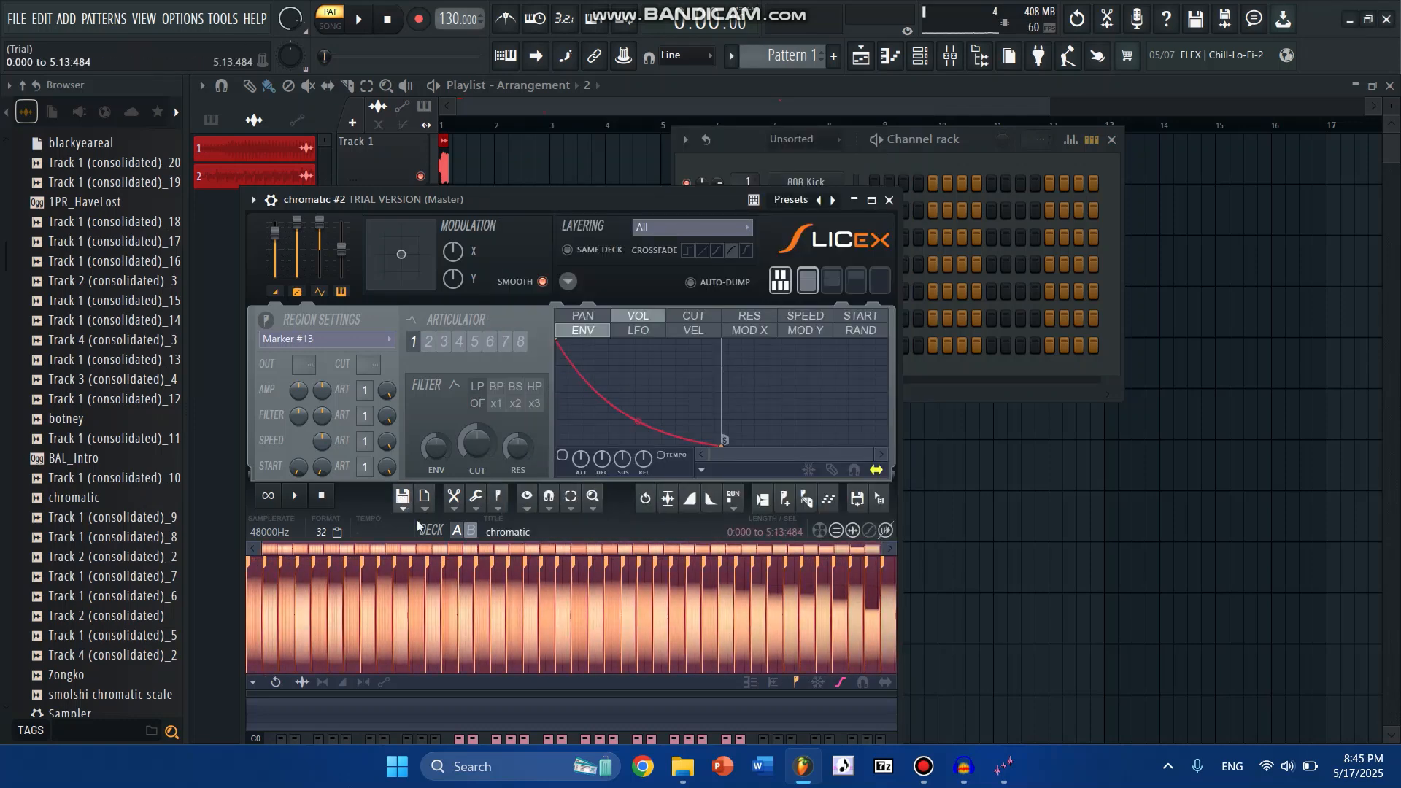
left_click(508, 627)
left_click(611, 613)
left_click(706, 611)
left_click(776, 620)
left_click(435, 621)
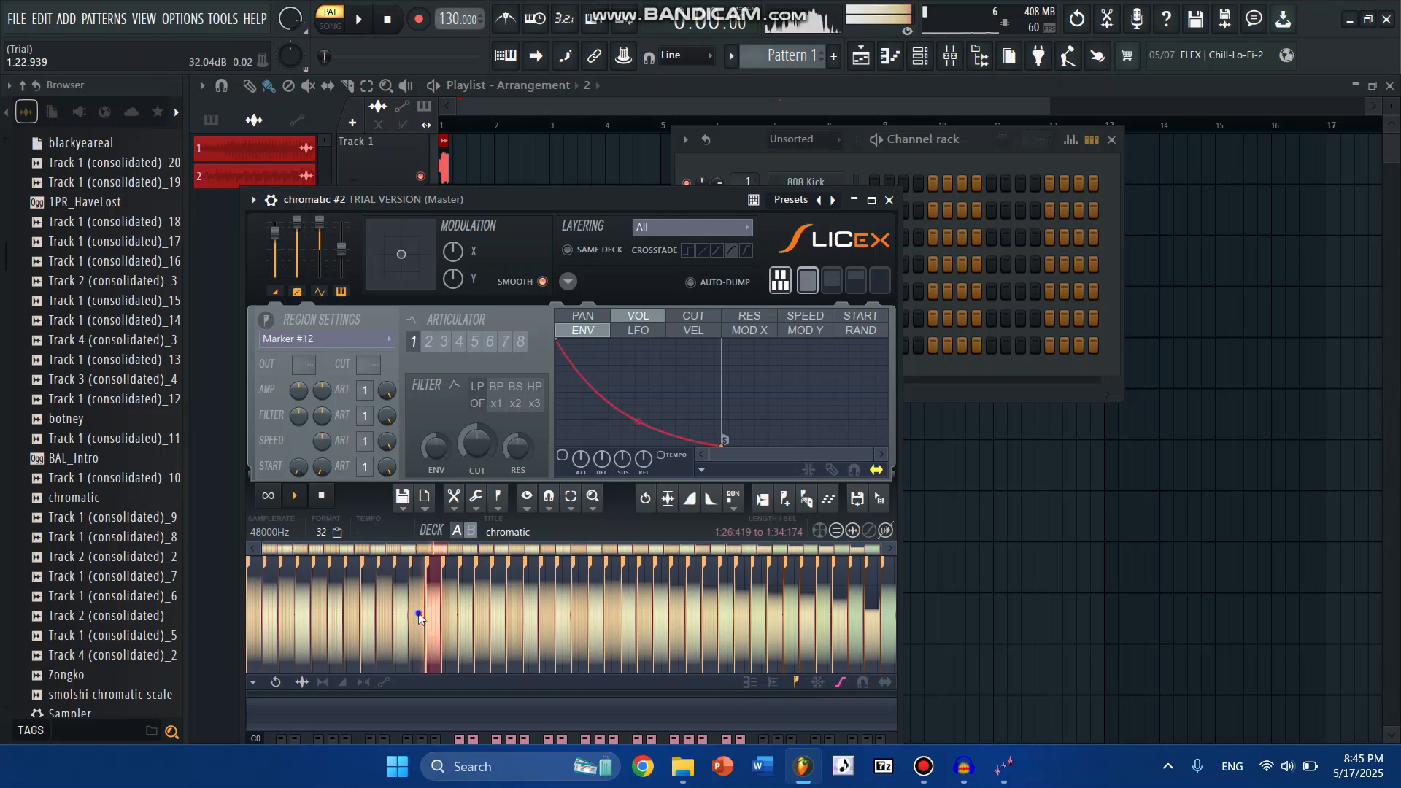
left_click(417, 612)
left_click(497, 589)
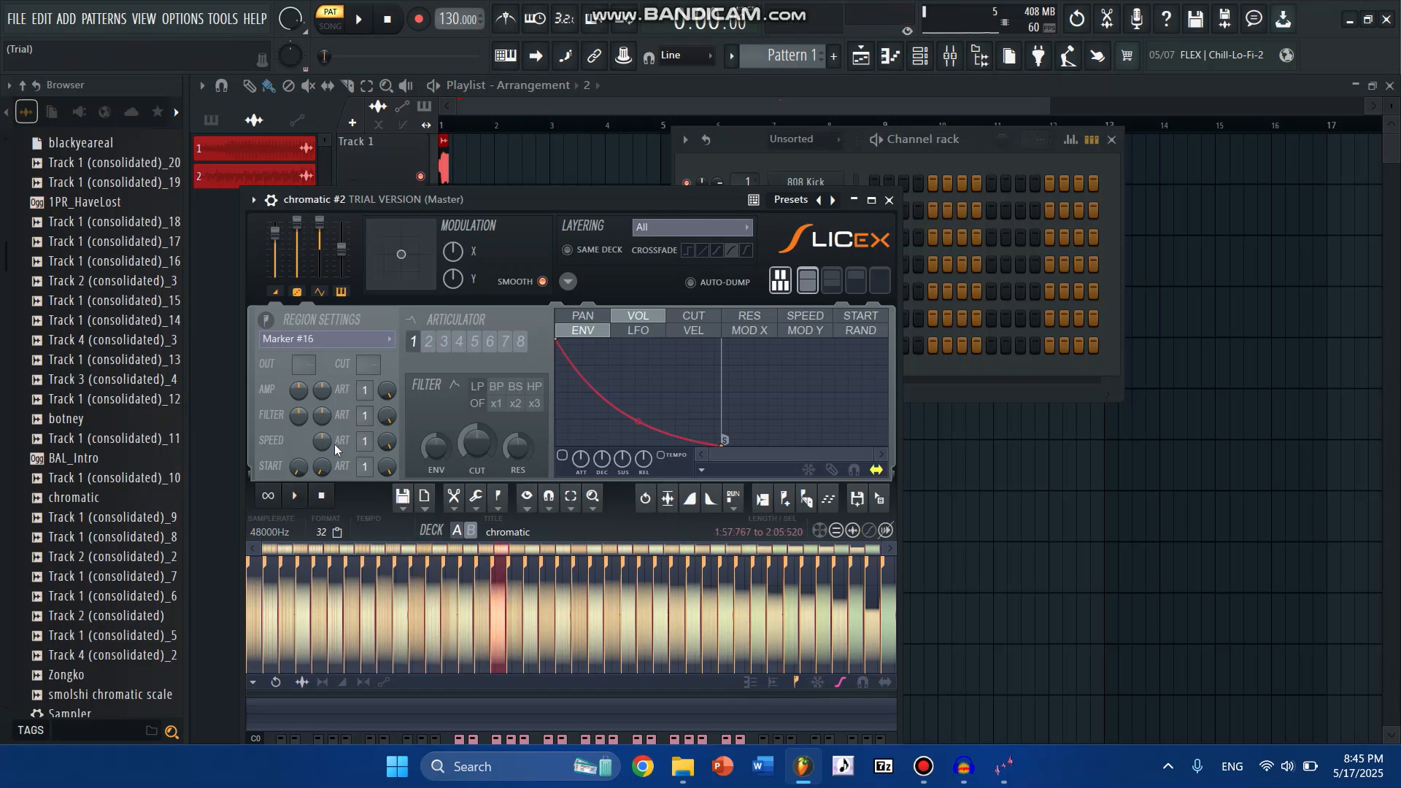
- Review the save and export options for the whole selected sample and close Slicex
key("ctrl+a")
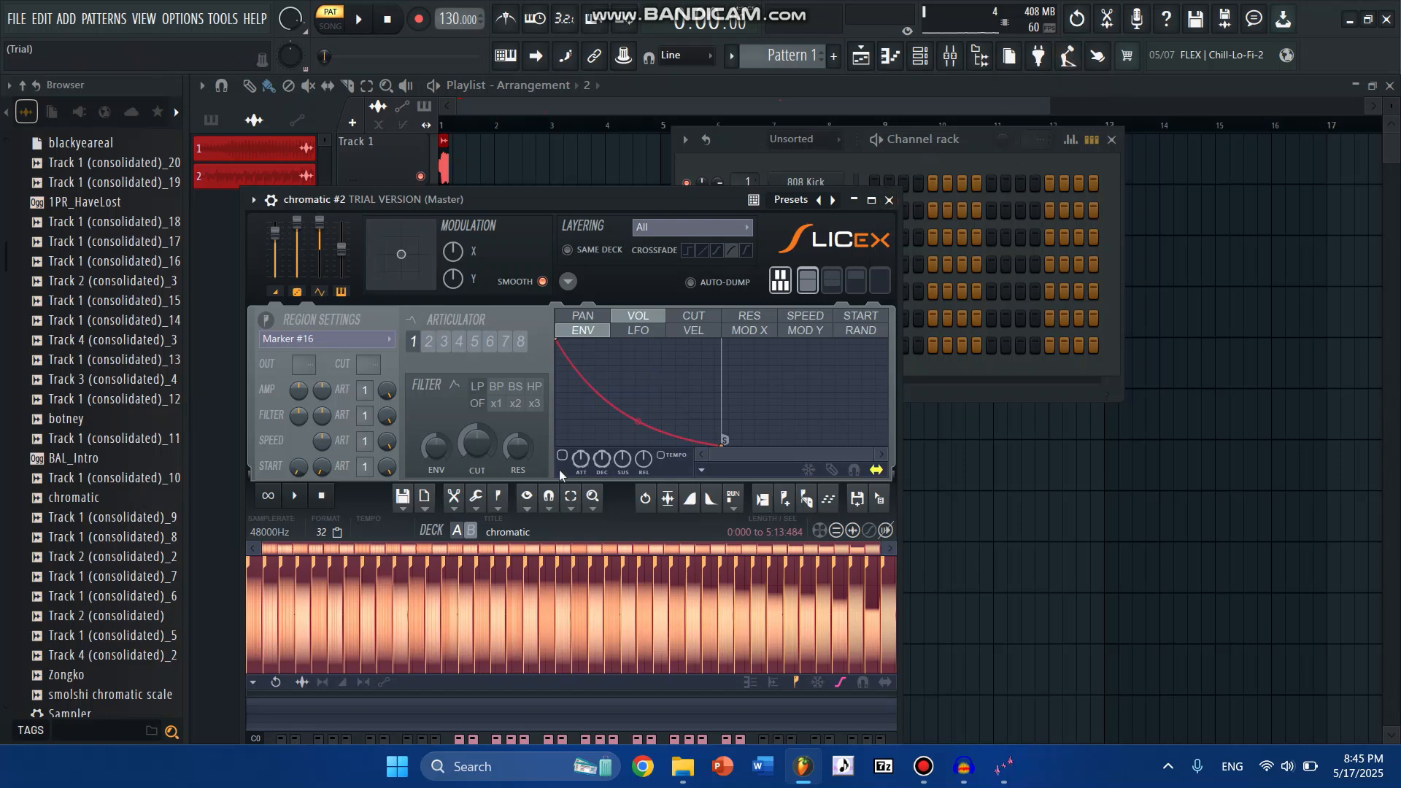
left_click(454, 499)
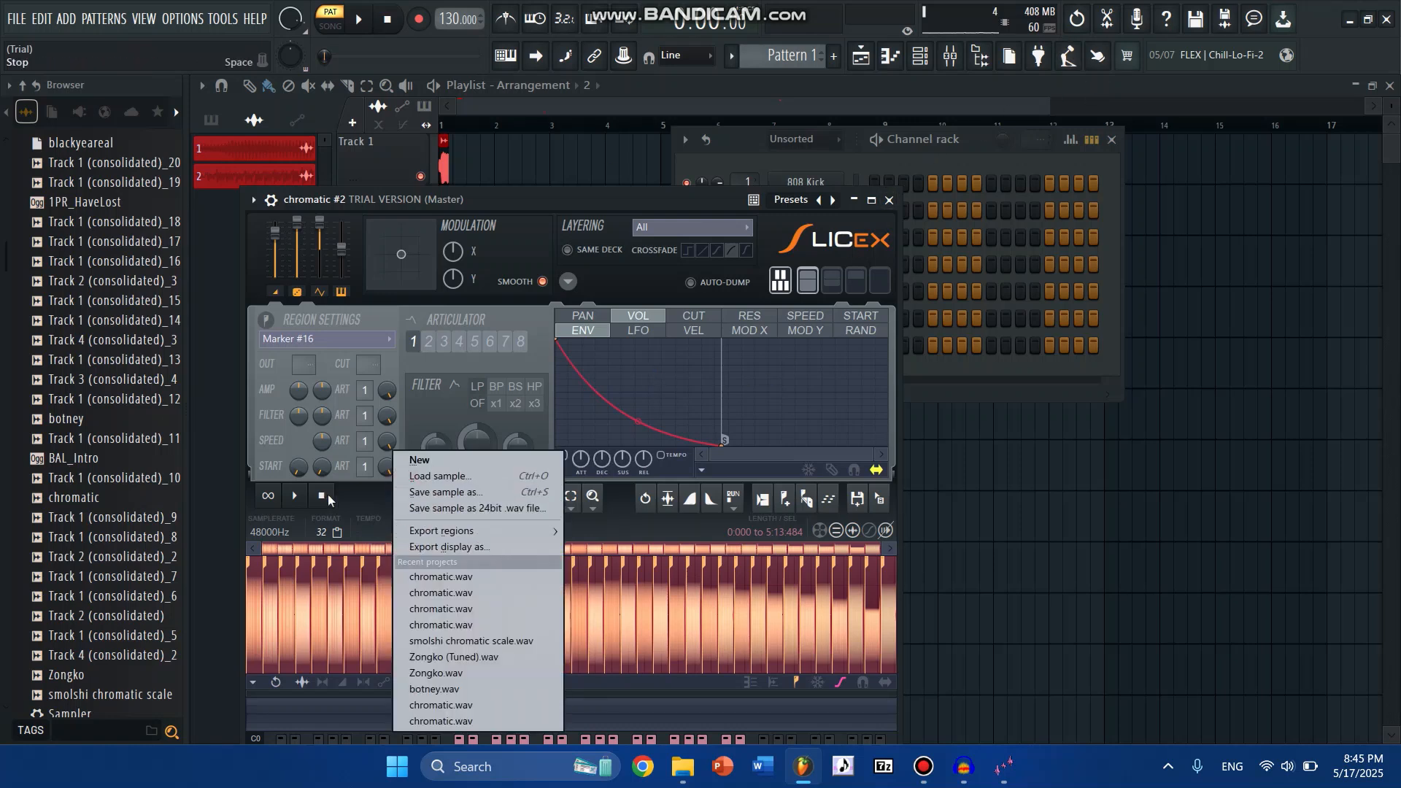
left_click(366, 520)
left_click(890, 200)
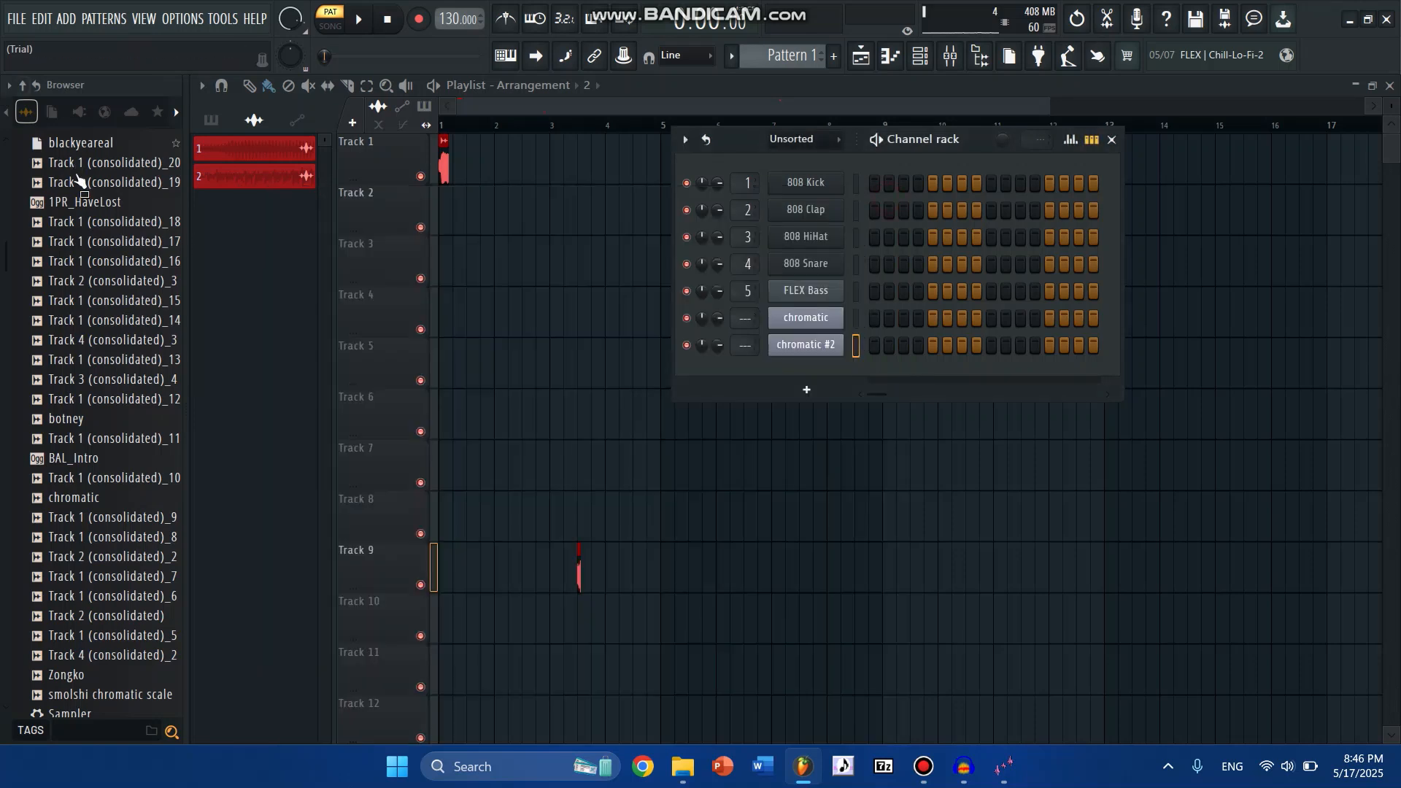
- Find the "shooting star a" project among the browser's recent files and open it without saving changes to untitled.flp
scroll(67, 435, "up", 15)
scroll(67, 434, "down", 8)
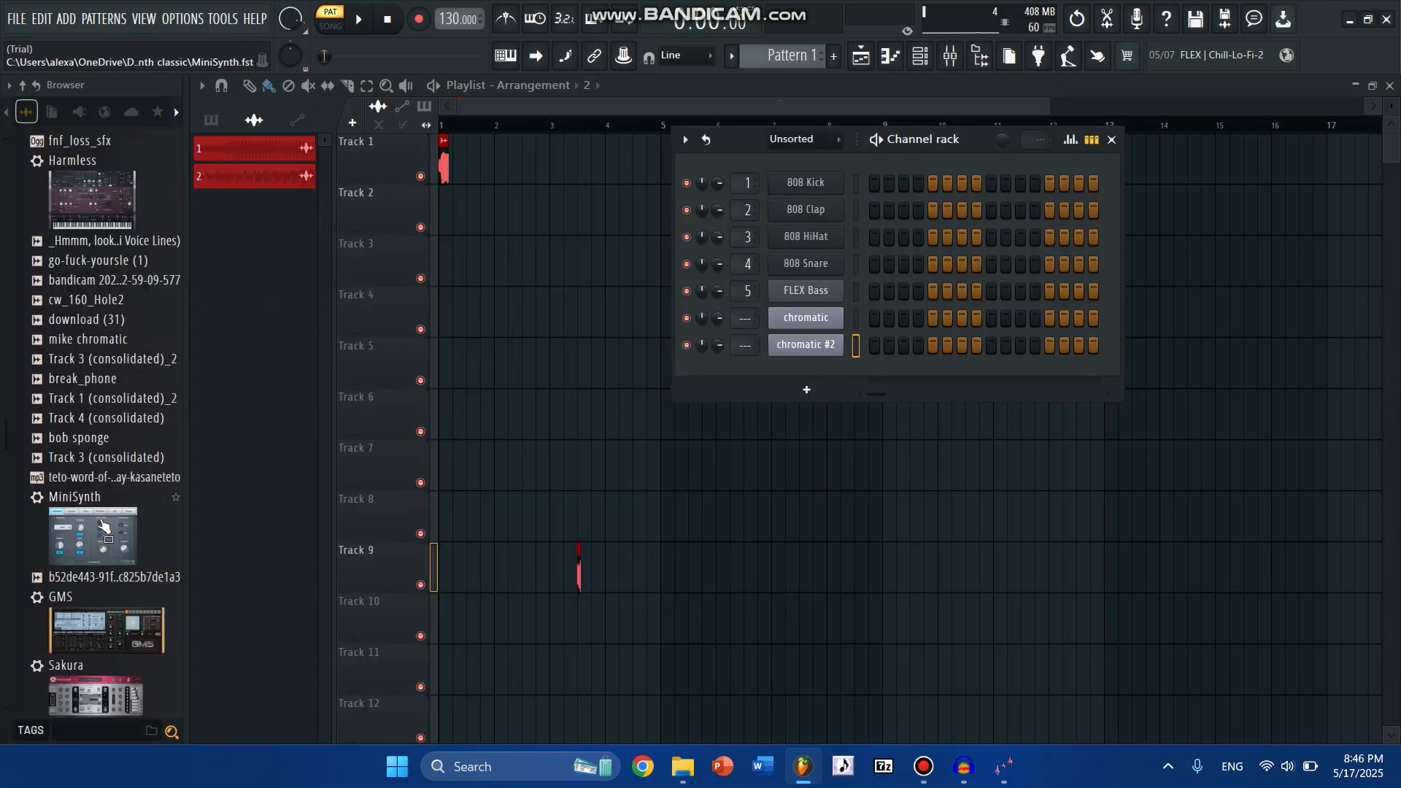
scroll(86, 361, "down", 8)
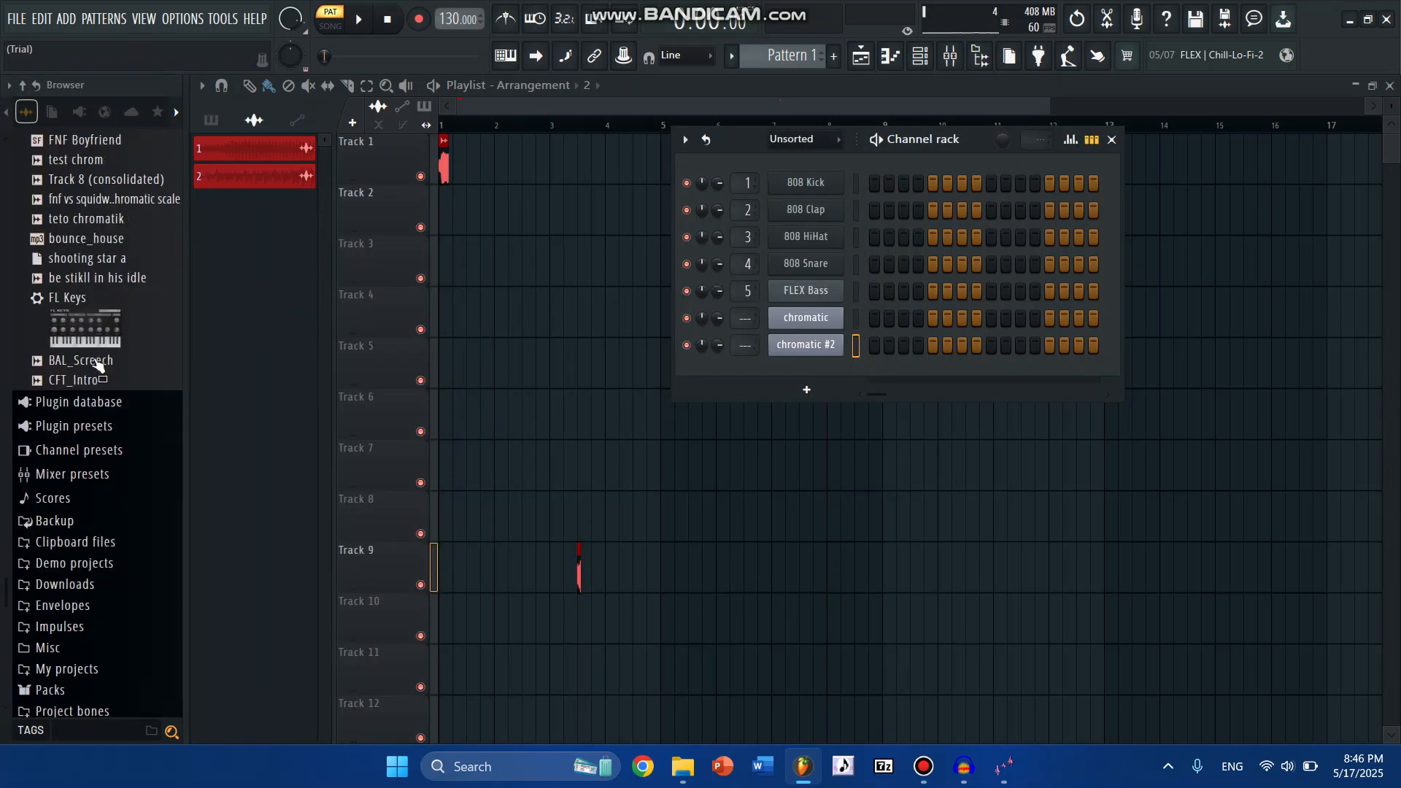
scroll(94, 235, "up", 6)
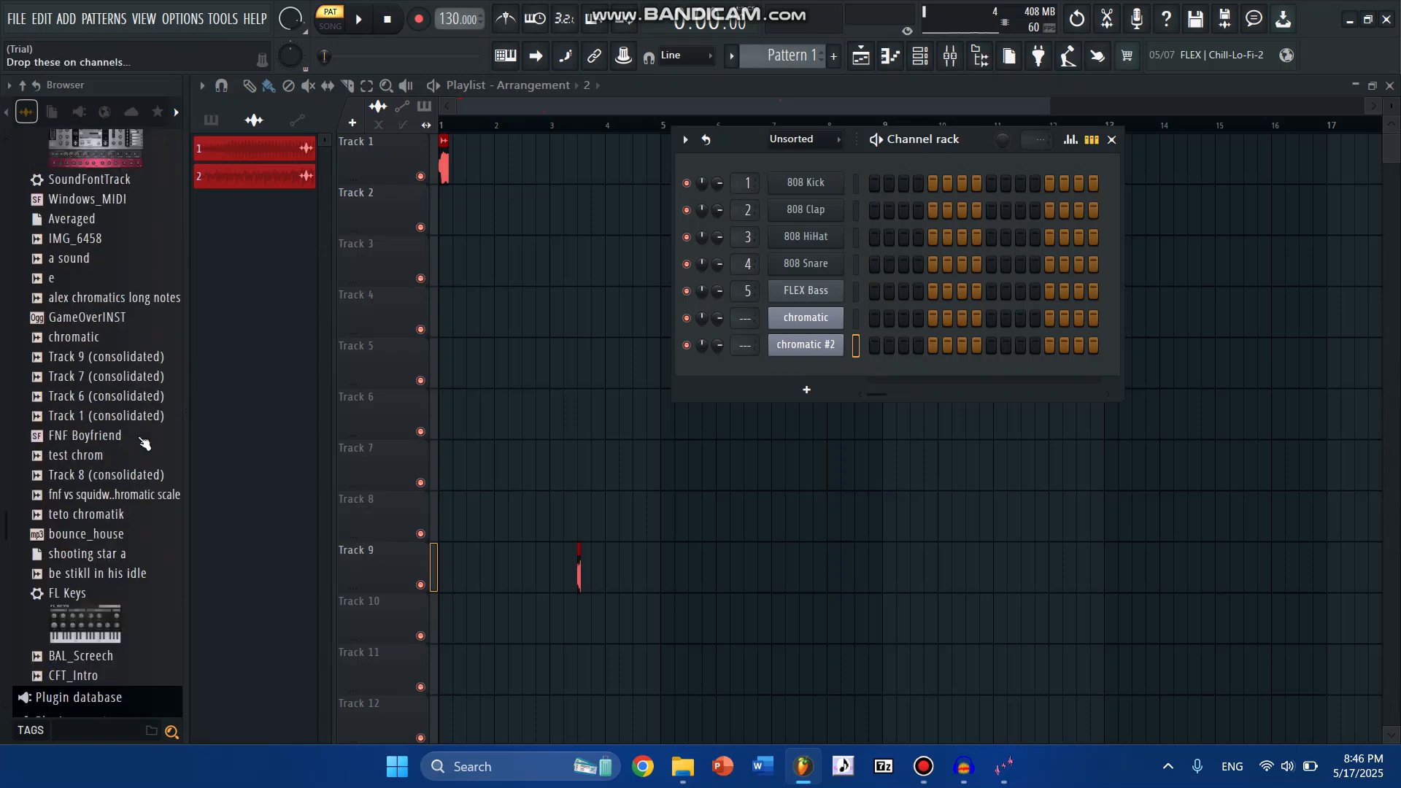
right_click(89, 582)
left_click(164, 568)
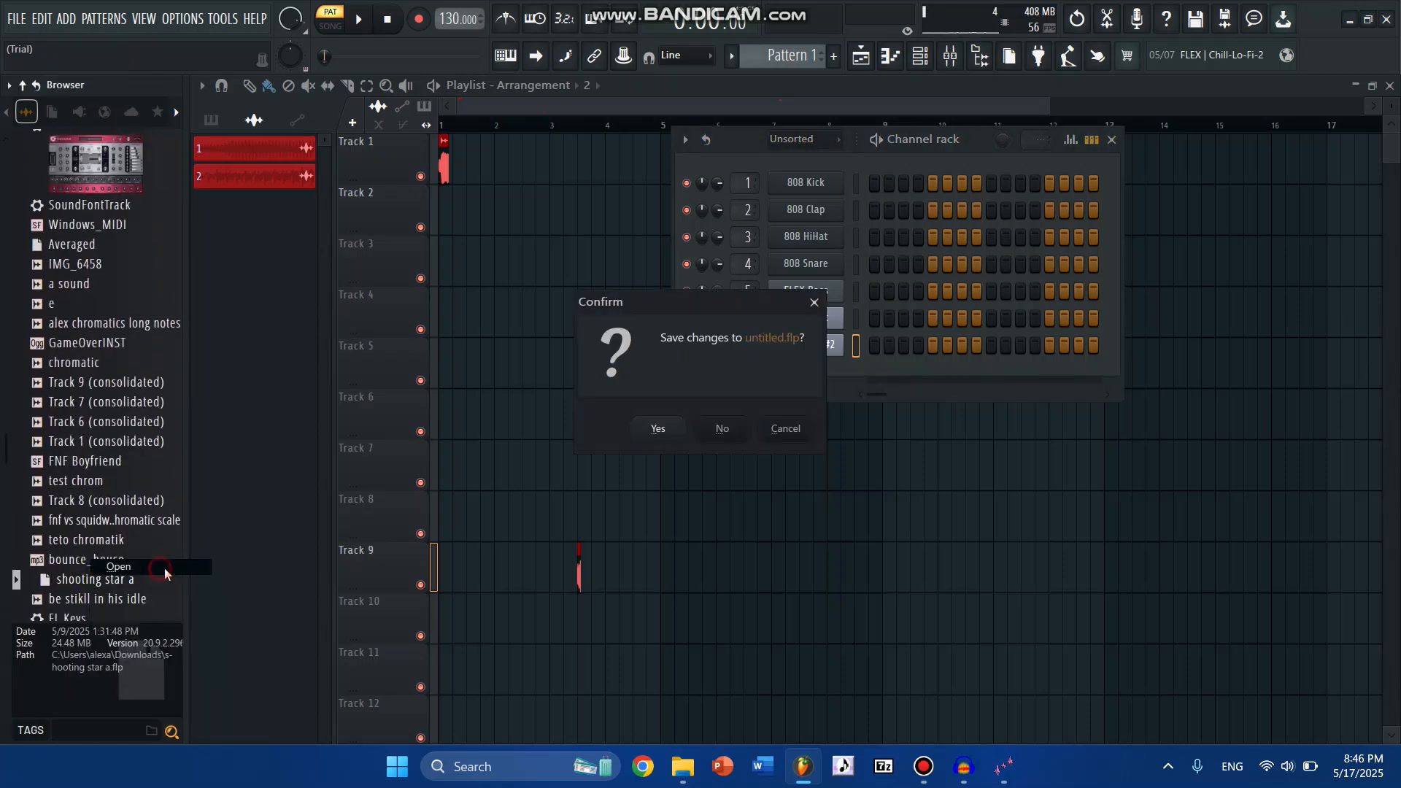
left_click(727, 428)
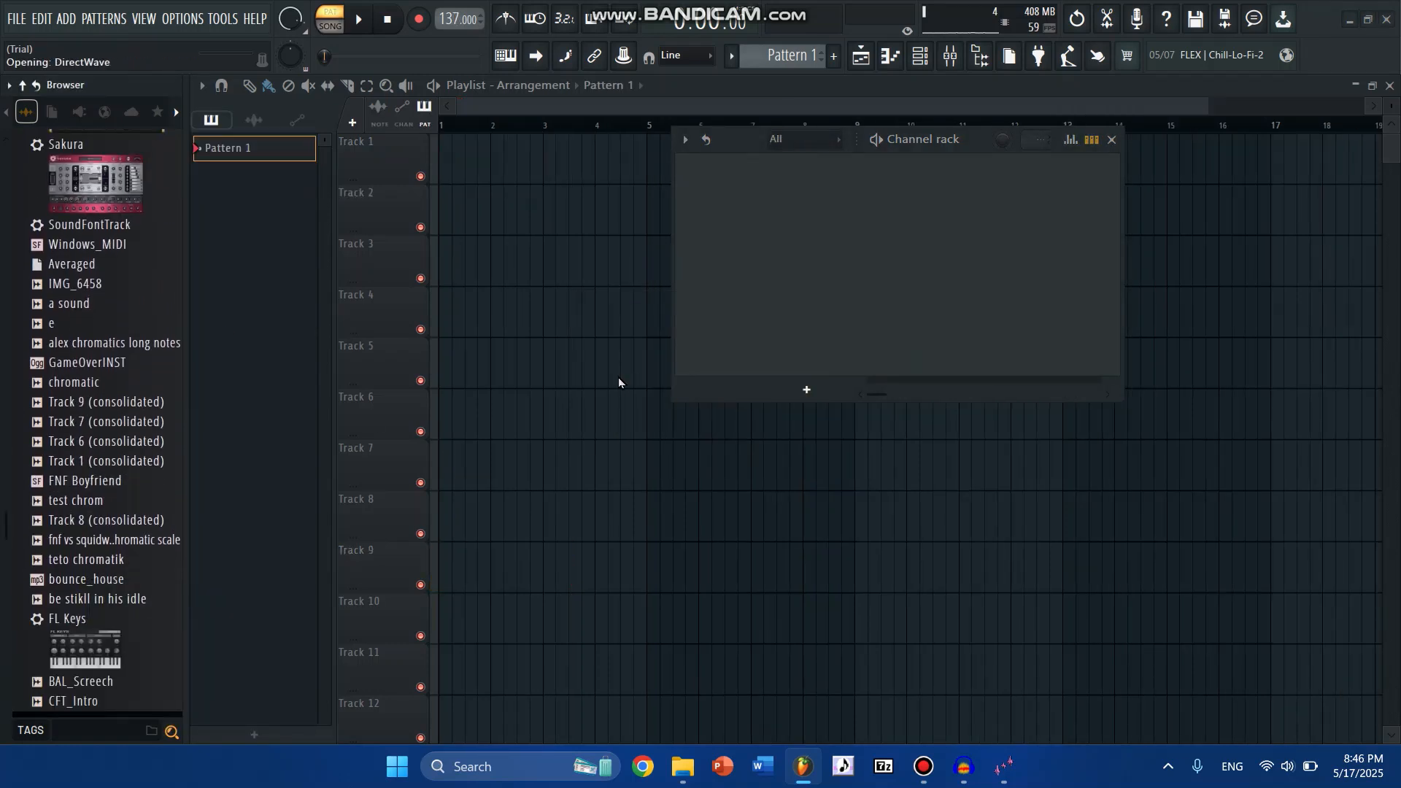